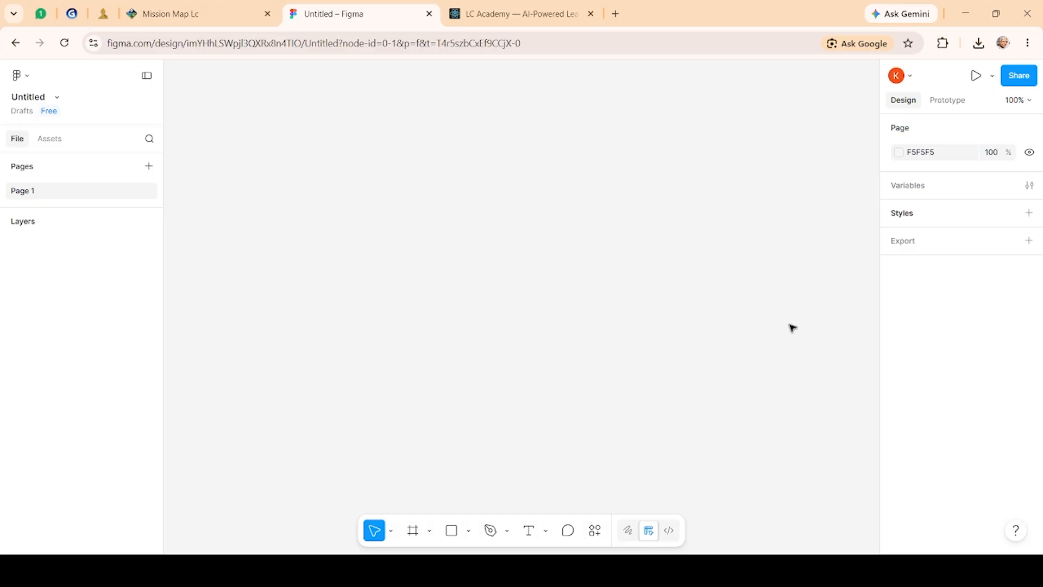
Step: Create a MacBook Pro 16" desktop frame of 1728 × 1117
left_click(428, 533)
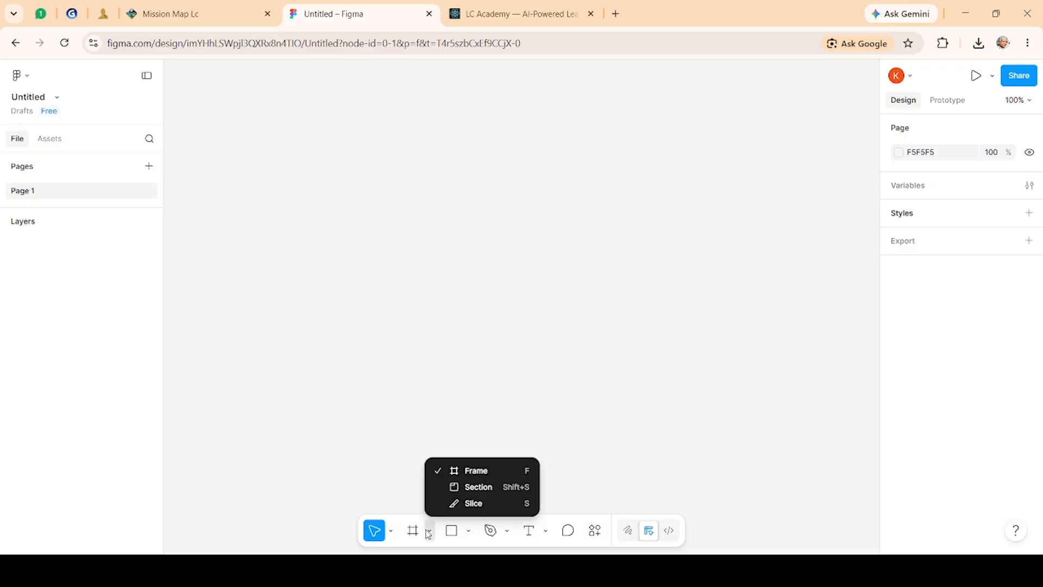
left_click(504, 477)
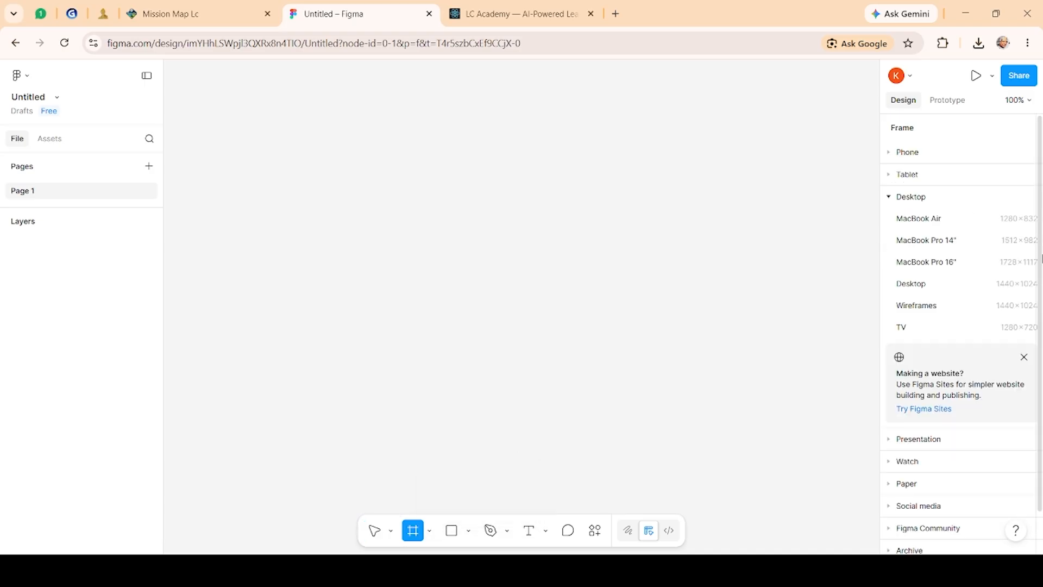
scroll(983, 332, "down", 1)
scroll(943, 264, "up", 1)
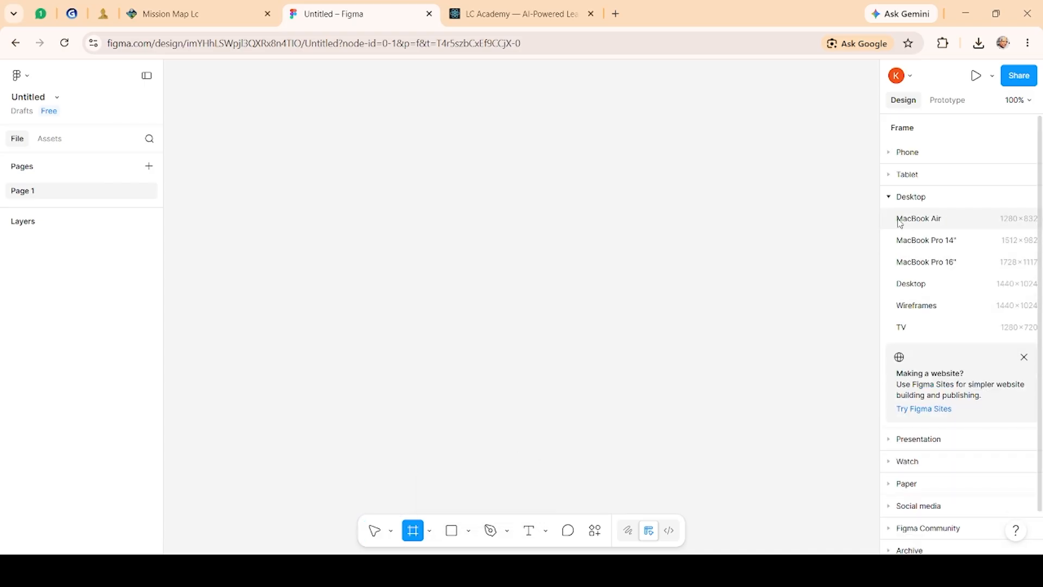
left_click(923, 197)
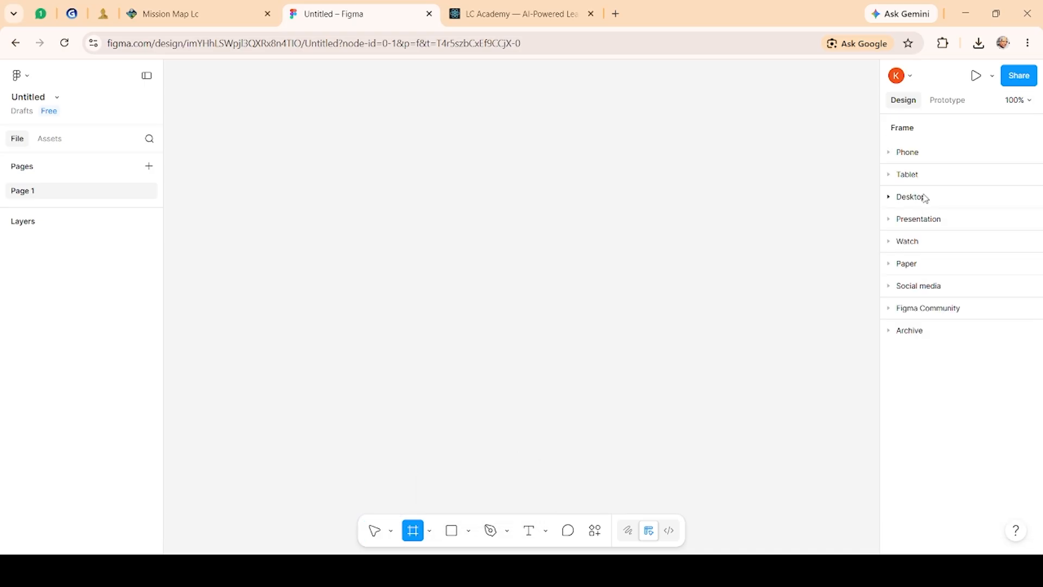
left_click(924, 197)
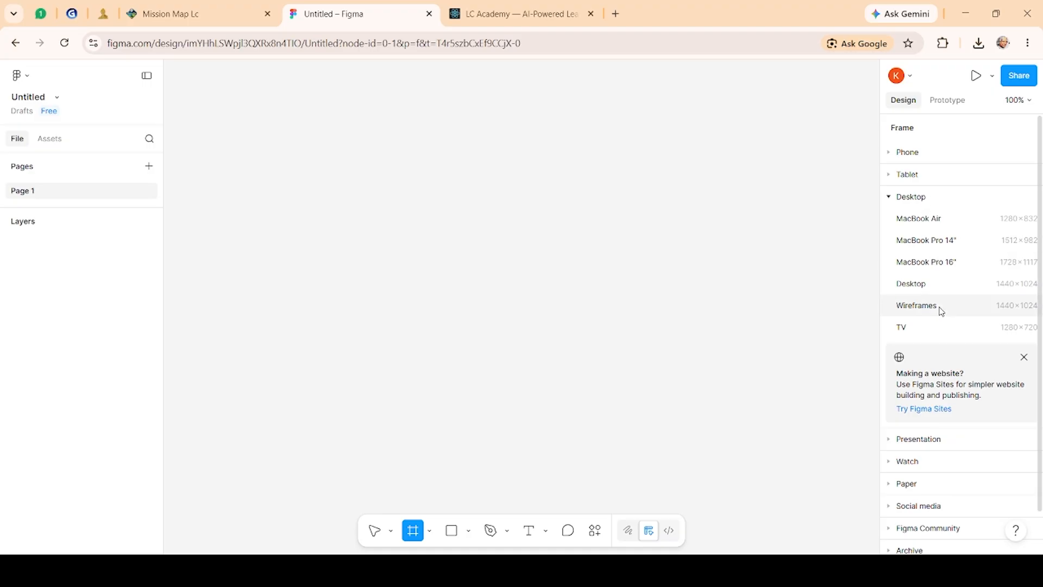
left_click(934, 265)
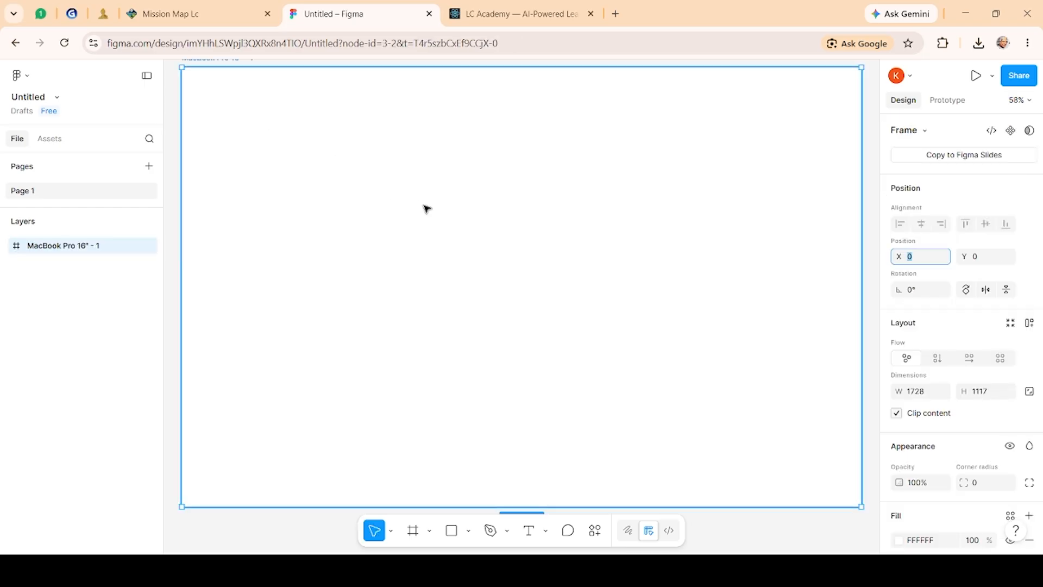
Step: Set the frame's fill colour to near-black 131212
left_click(424, 205)
scroll(902, 451, "down", 3)
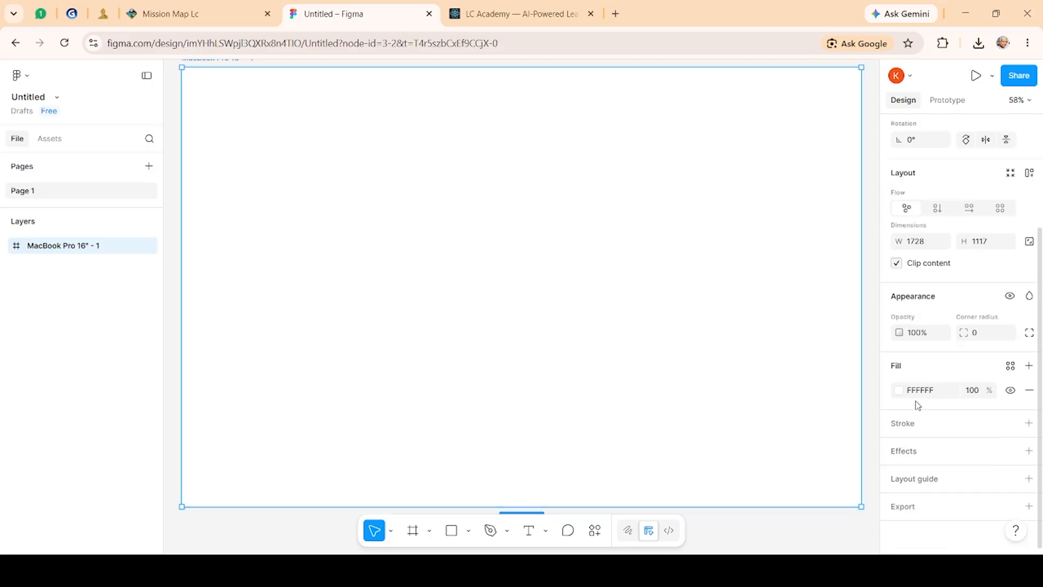
left_click(898, 390)
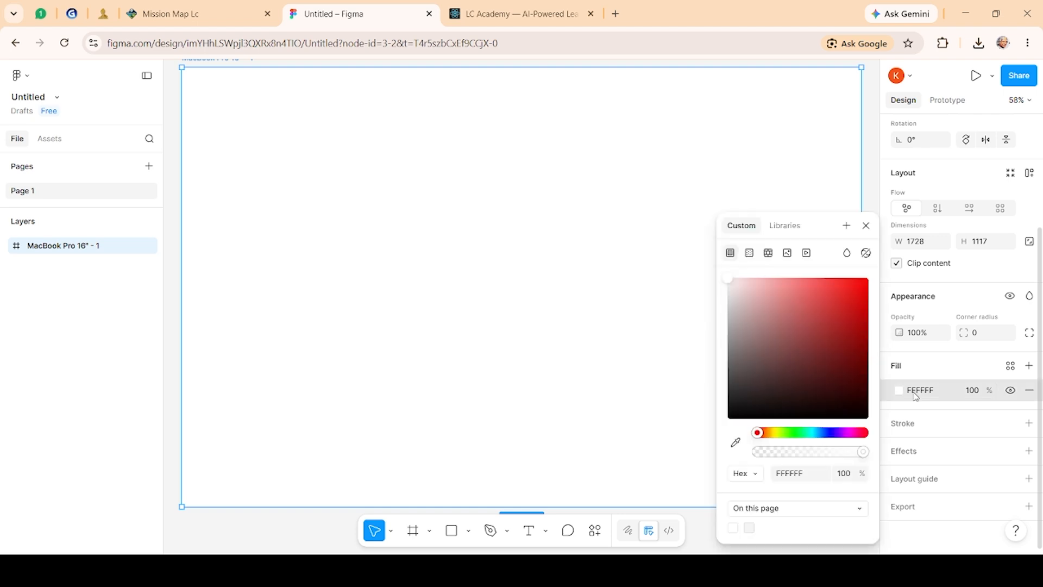
left_click(795, 408)
left_click(730, 411)
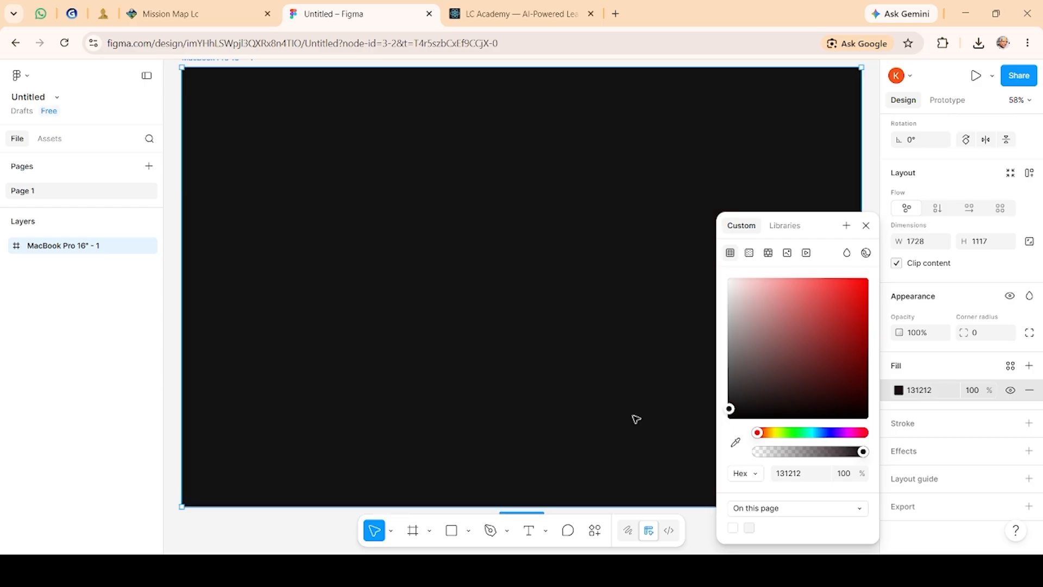
left_click(865, 225)
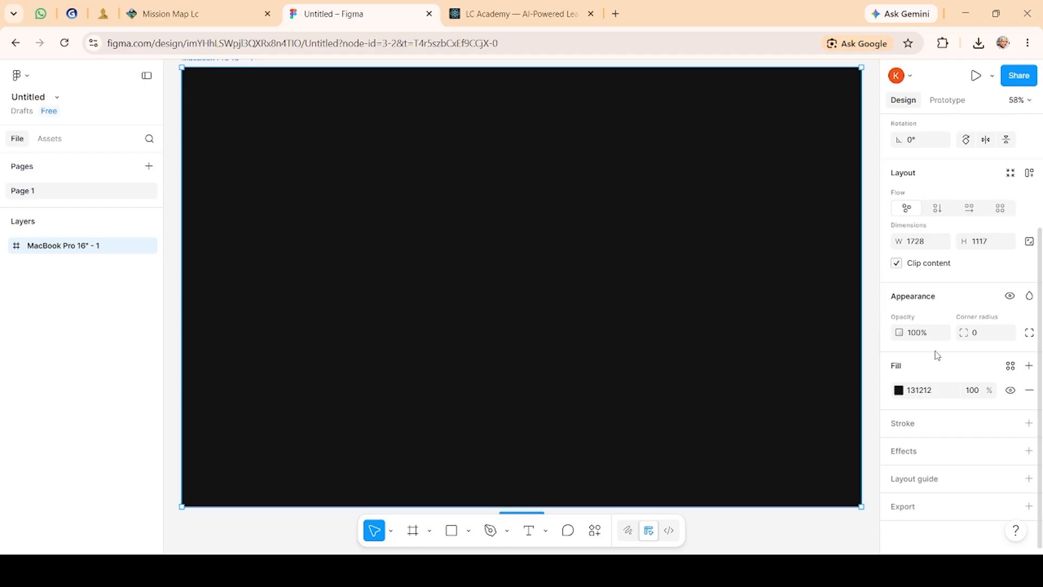
Step: Draw a small rectangle about 155 × 37 near the frame's top right corner
left_click(452, 531)
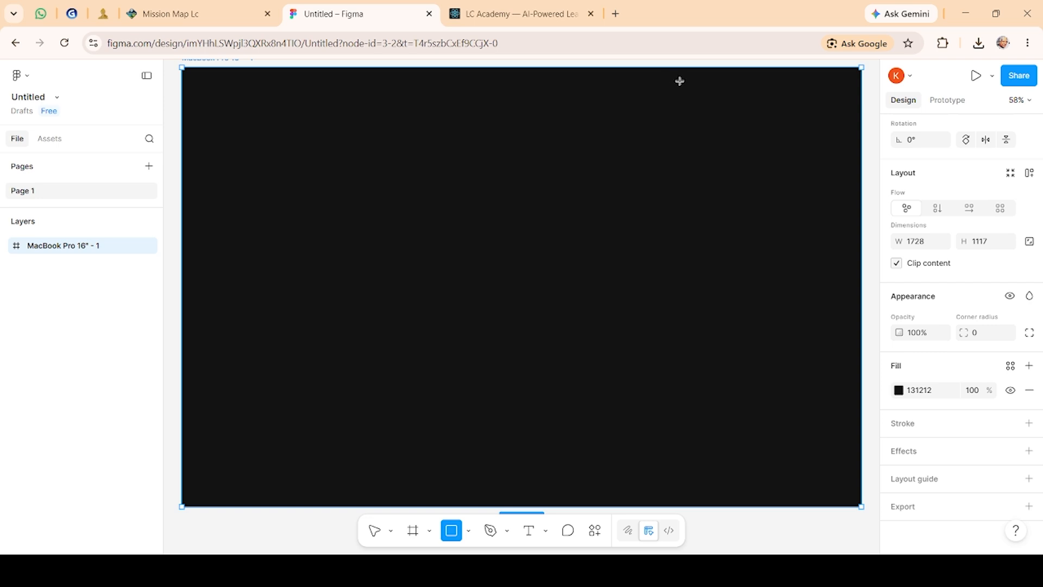
left_click_drag(679, 81, 742, 98)
left_click(571, 282)
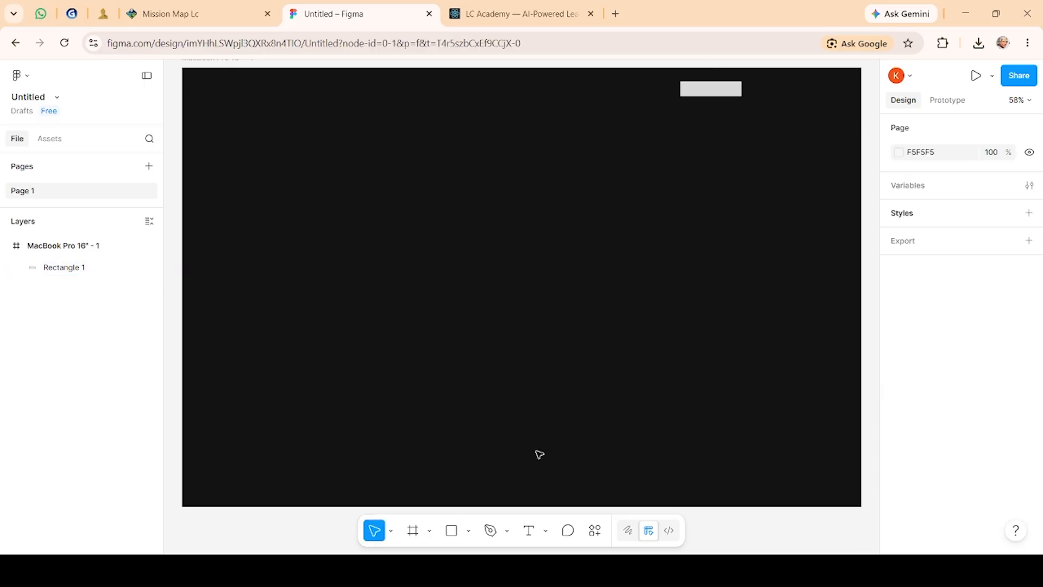
left_click(731, 97)
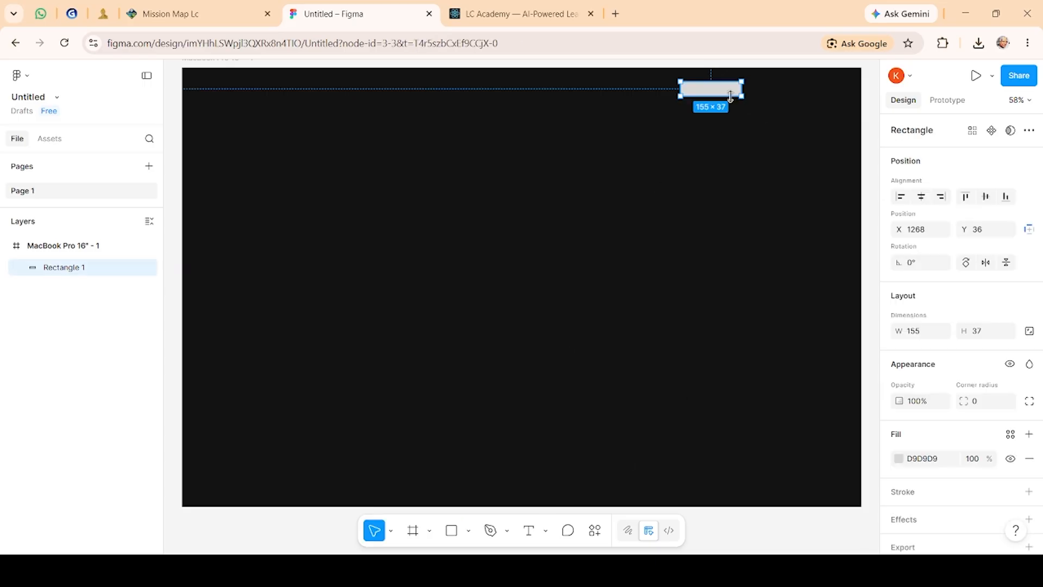
Step: Set the rectangle's corner radius to 30
scroll(993, 401, "down", 1)
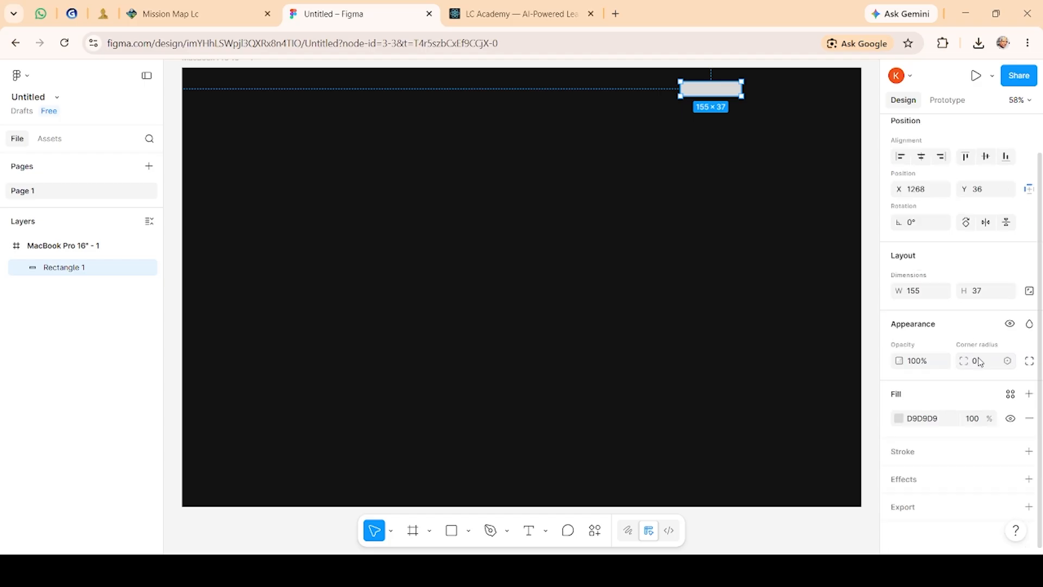
left_click(980, 362)
type("30")
key("Return")
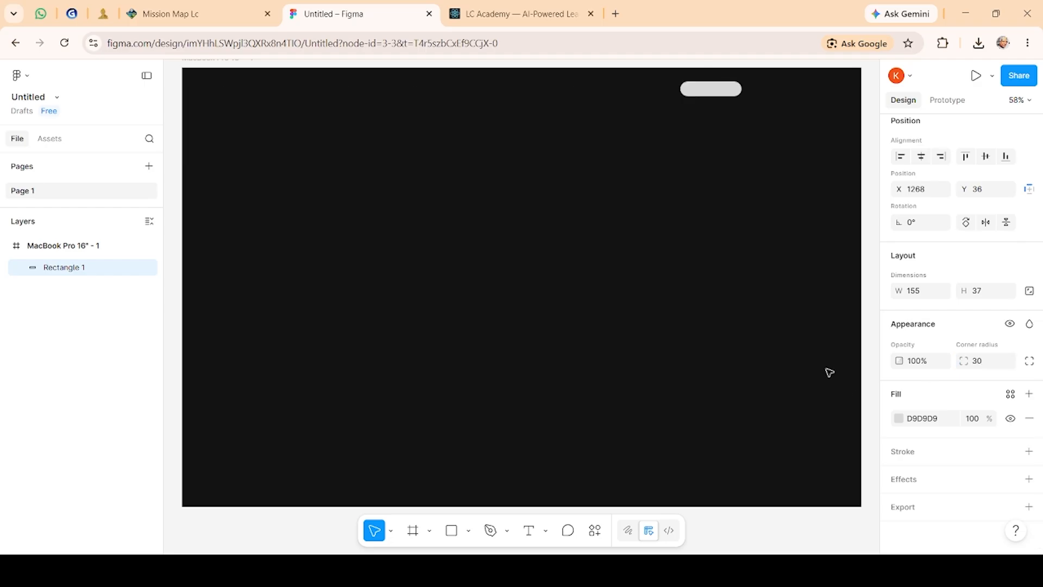
Step: Resize the rounded rectangle to about 166 × 54, nudging it slightly upward
left_click_drag(744, 96, 722, 87)
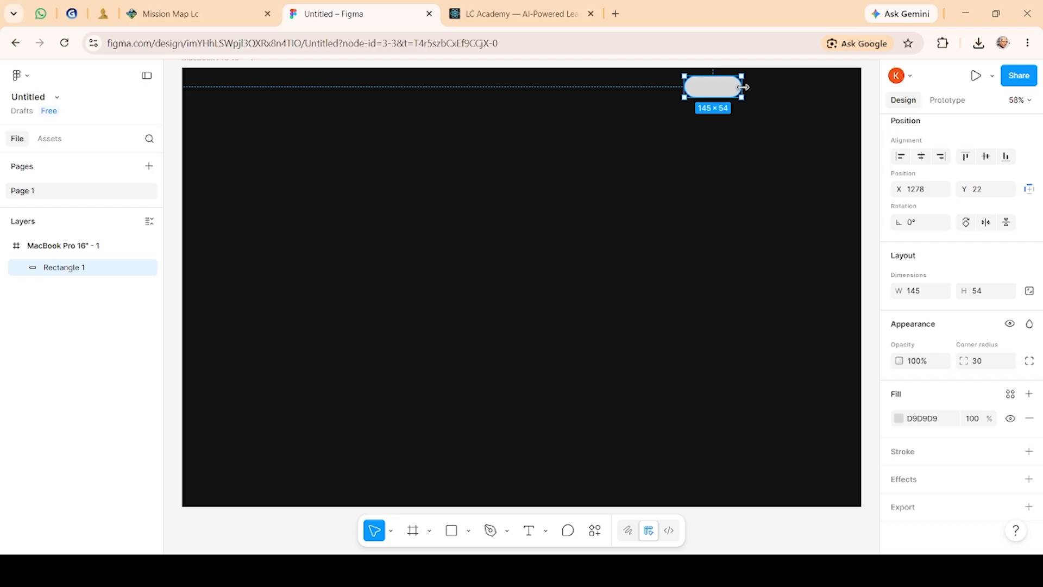
left_click_drag(745, 87, 751, 88)
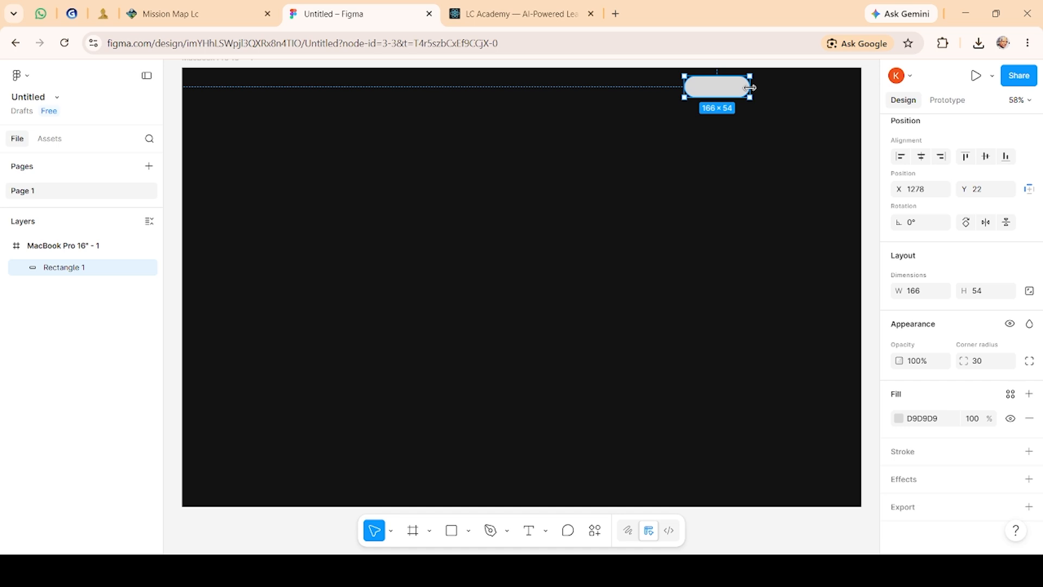
left_click(787, 93)
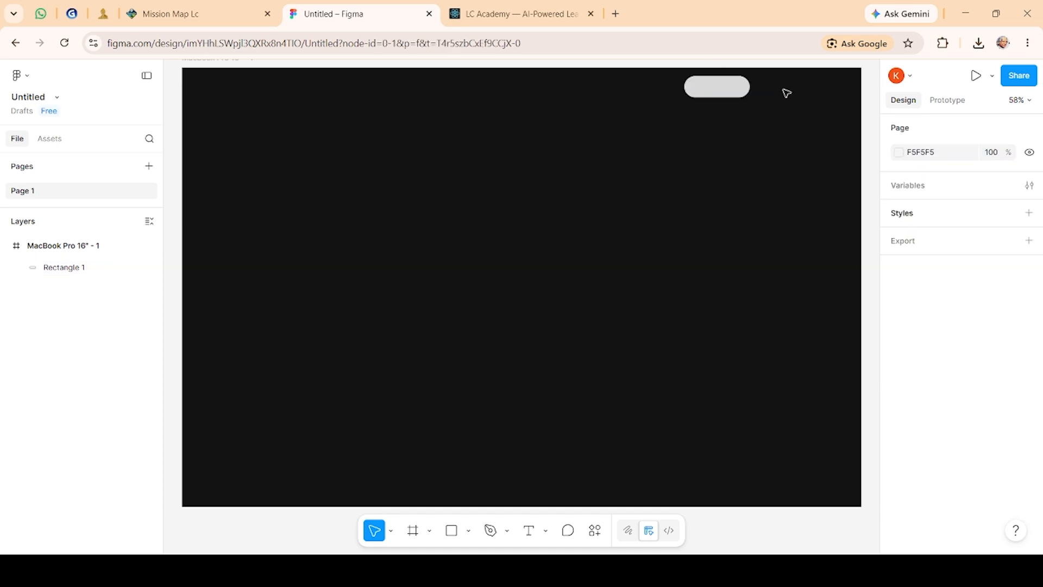
Step: Paste a copy of the rounded rectangle in place
key("ctrl+v")
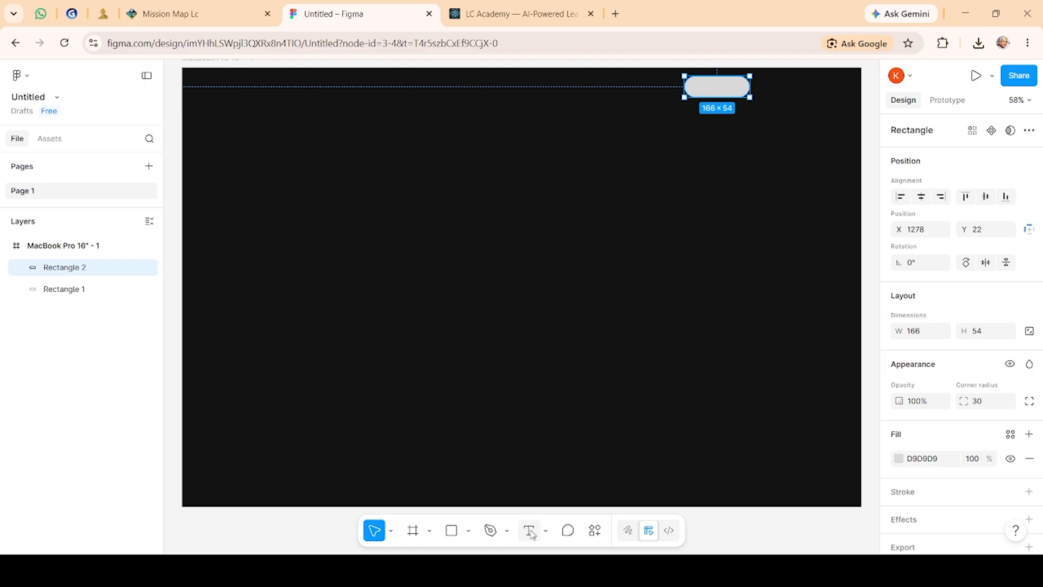
left_click(531, 534)
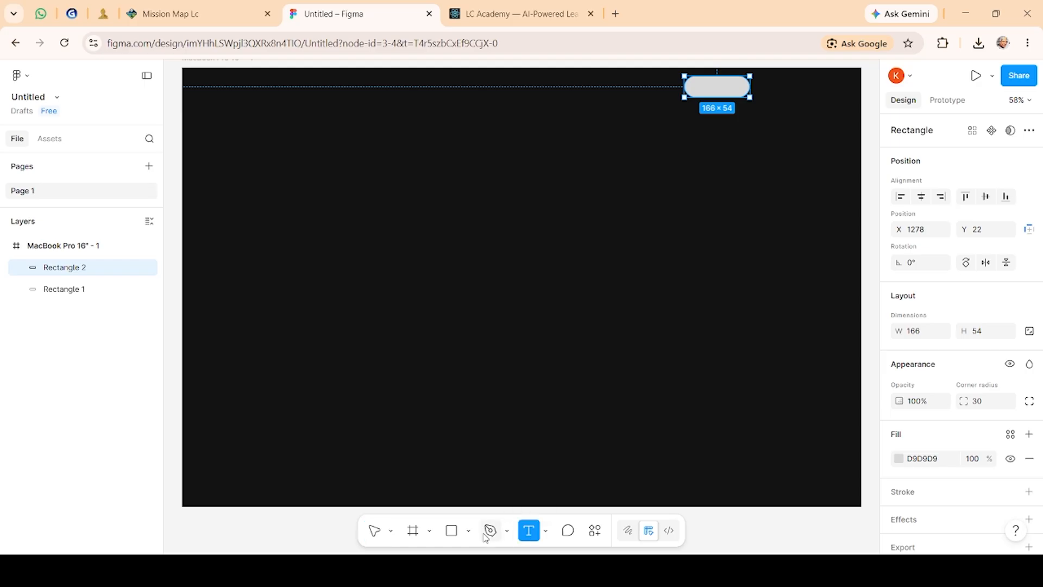
left_click(490, 530)
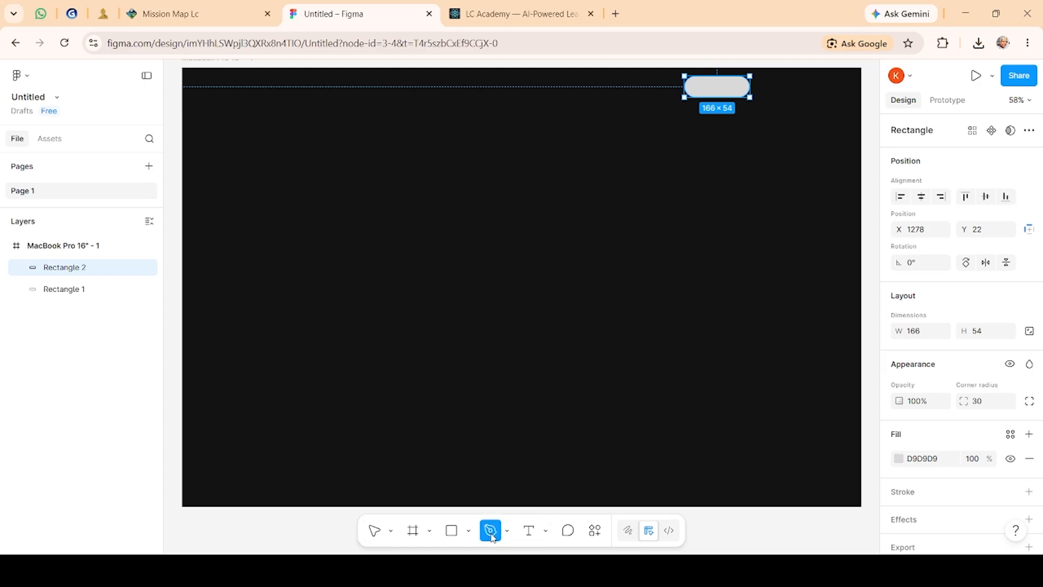
Step: Draw a second rectangle about 164 × 50 to the right of the first and set its corner radius to 30
left_click(455, 537)
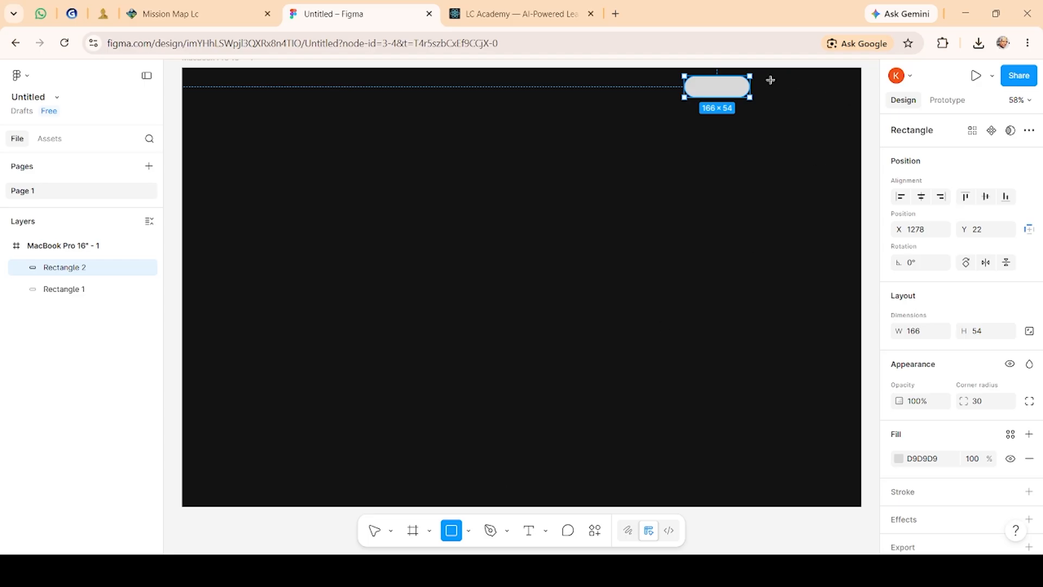
left_click_drag(776, 83, 818, 95)
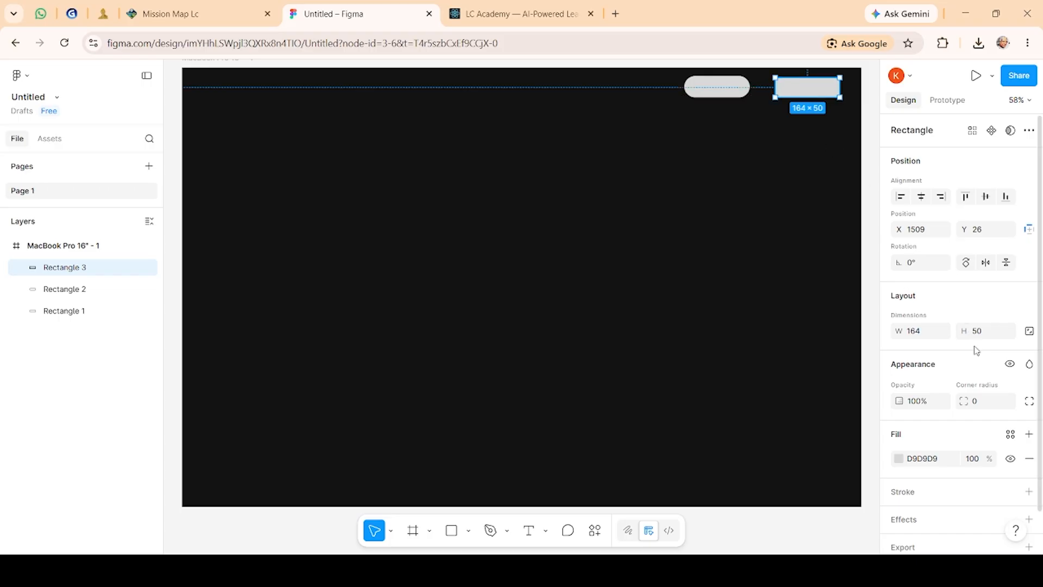
left_click(986, 403)
type("30")
left_click(841, 397)
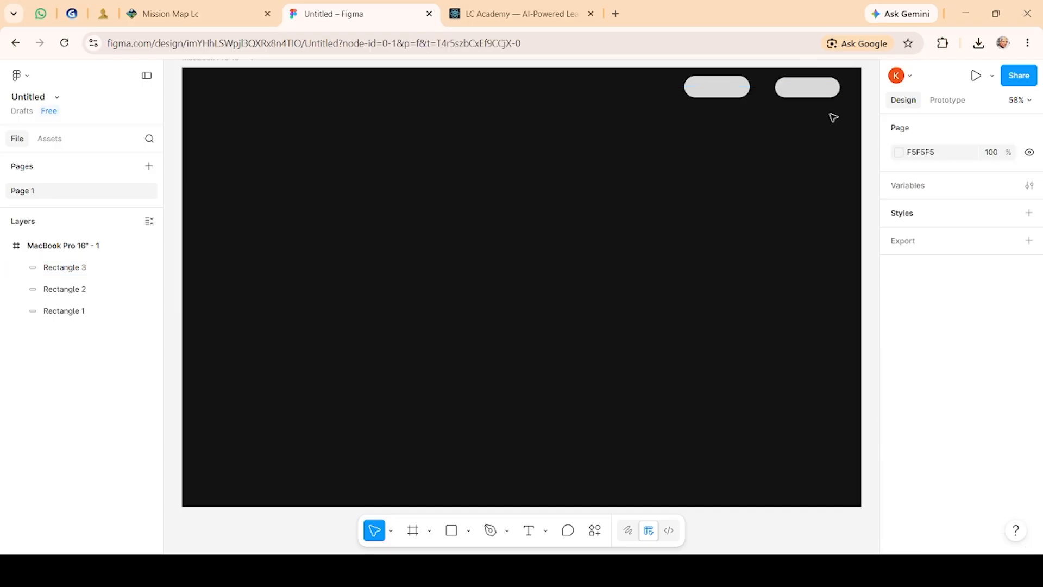
Step: Stretch the right rounded rectangle slightly wider
left_click_drag(819, 90, 841, 97)
left_click(781, 145)
Step: Change the left rounded rectangle's fill to green 1CA531
mouse_move(732, 96)
left_mouse_down()
mouse_move(744, 96)
mouse_move(732, 95)
left_mouse_up()
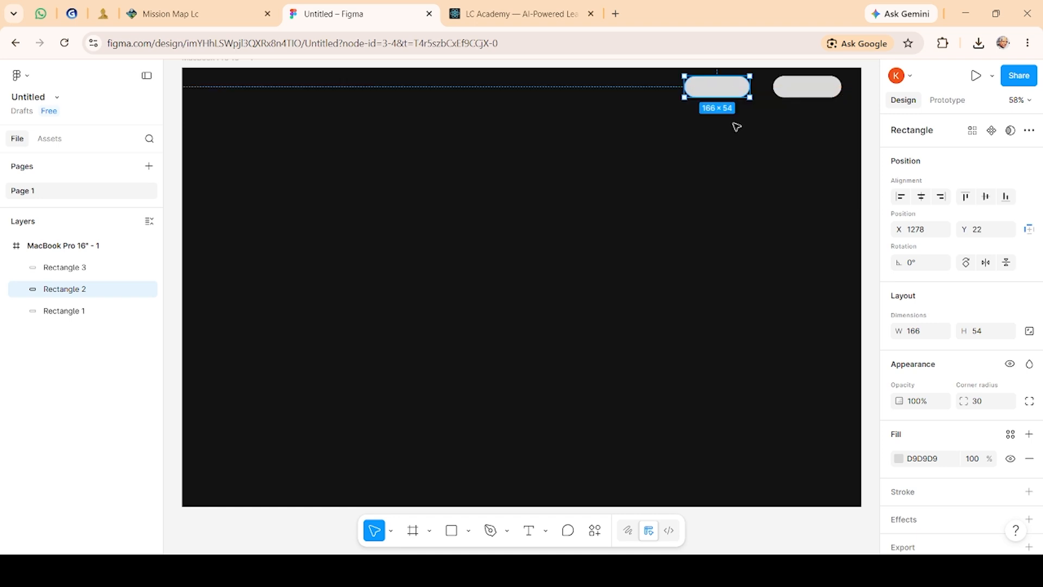
left_click(736, 127)
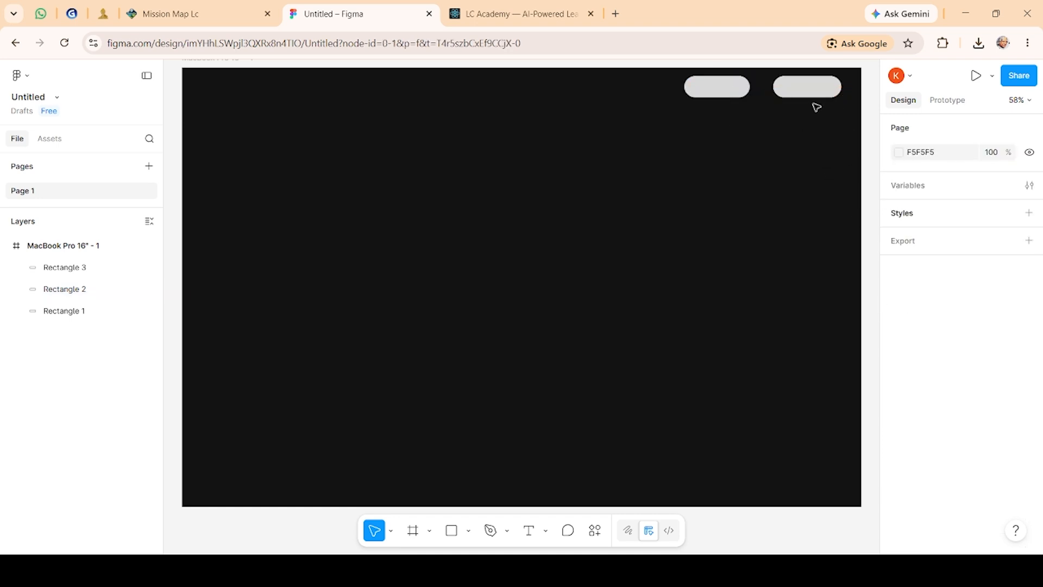
left_click(738, 86)
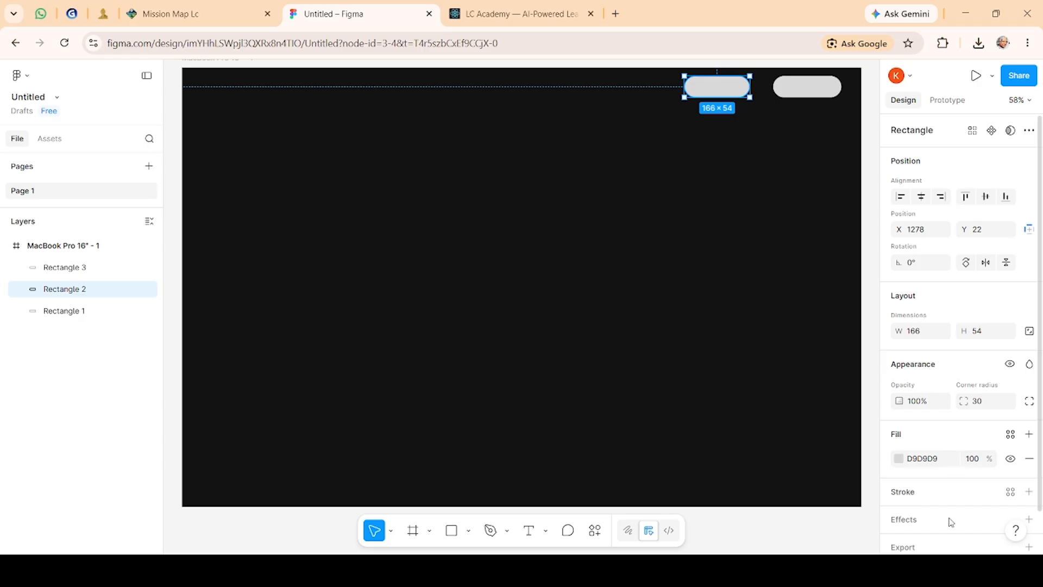
scroll(940, 521, "down", 1)
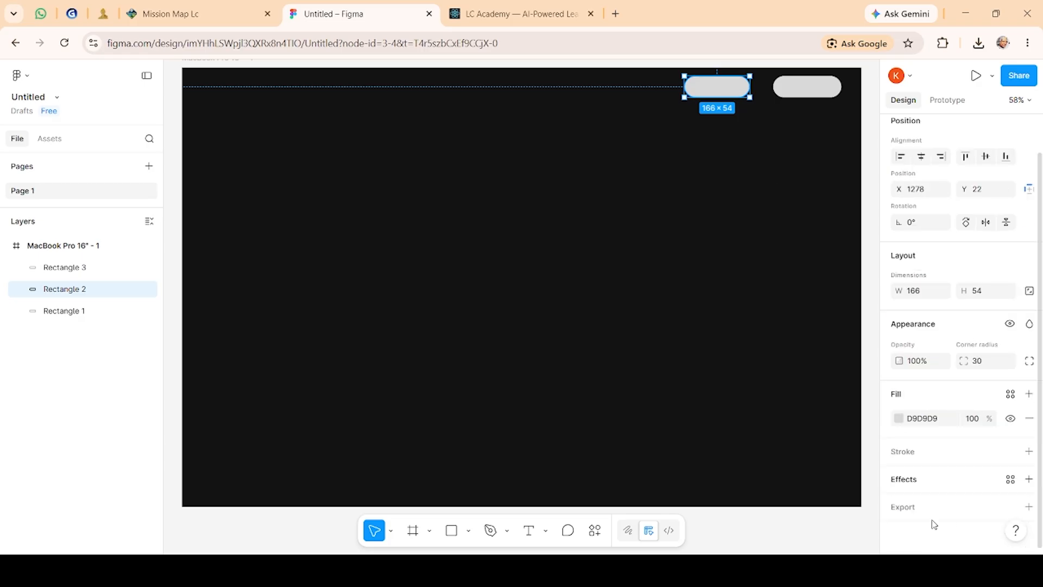
left_click(899, 418)
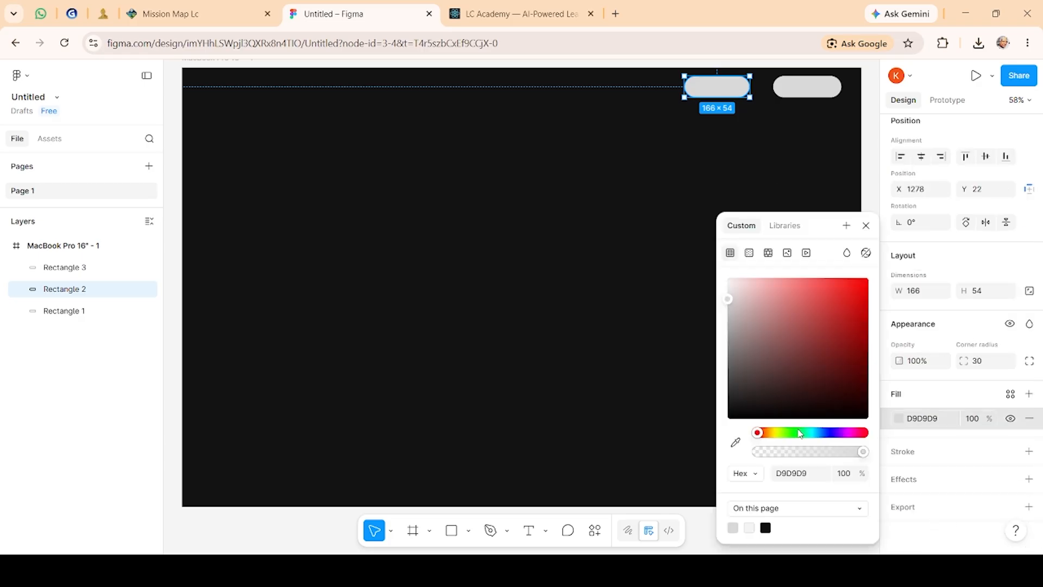
left_click(797, 433)
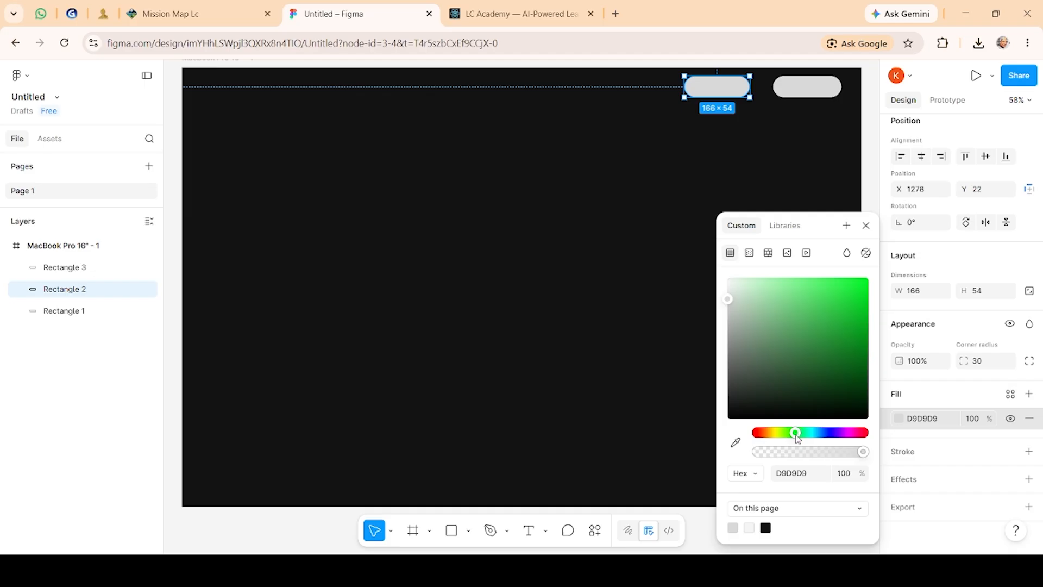
left_click(831, 395)
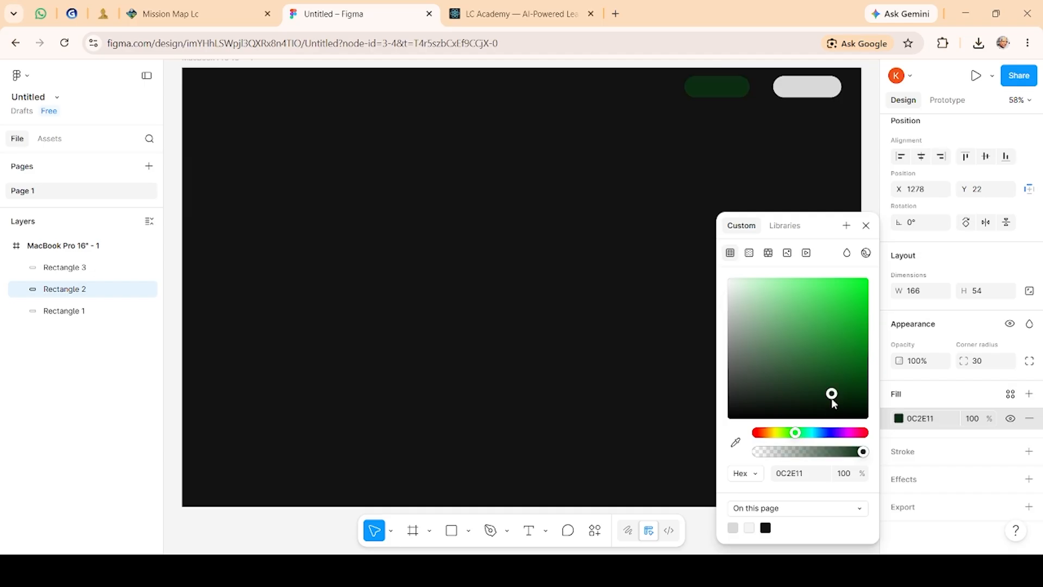
left_click_drag(852, 385, 844, 328)
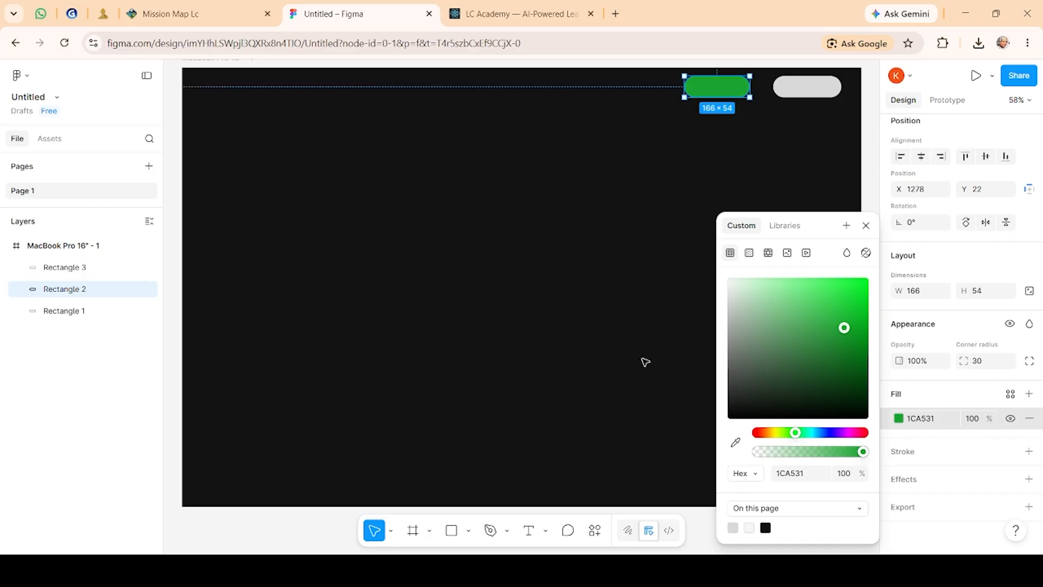
left_click(645, 362)
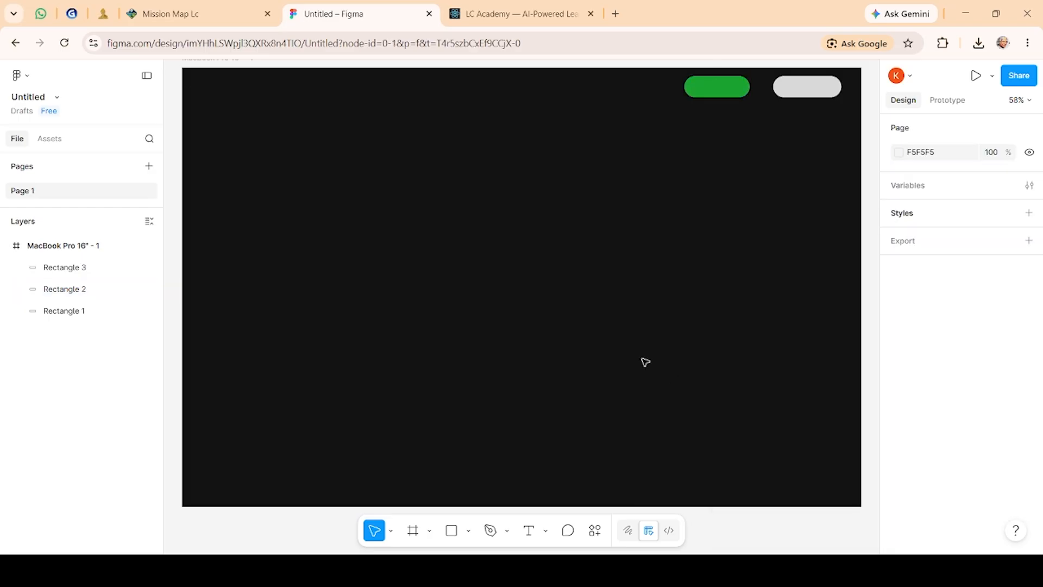
left_click(722, 88)
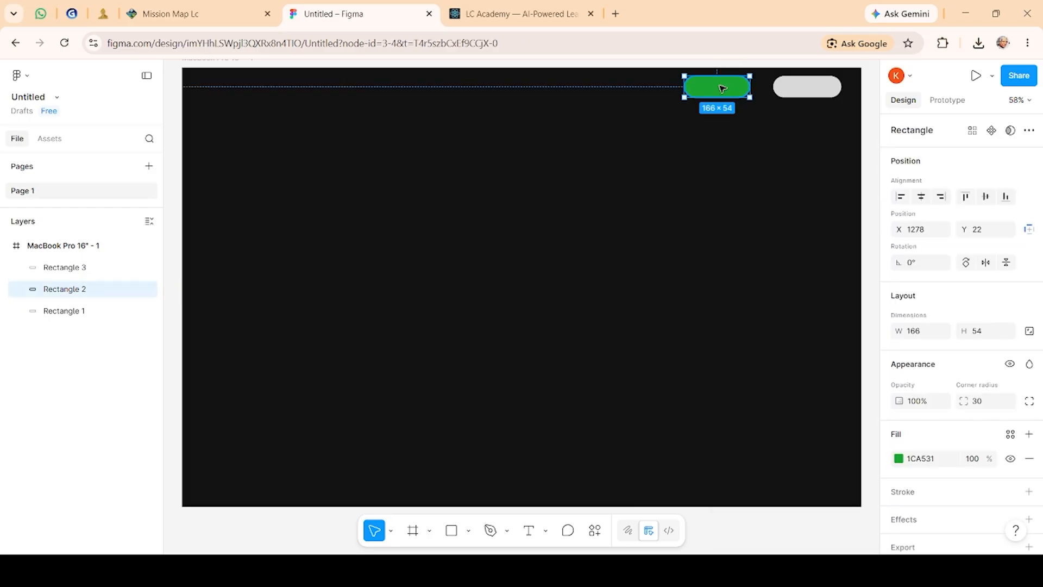
left_click(898, 458)
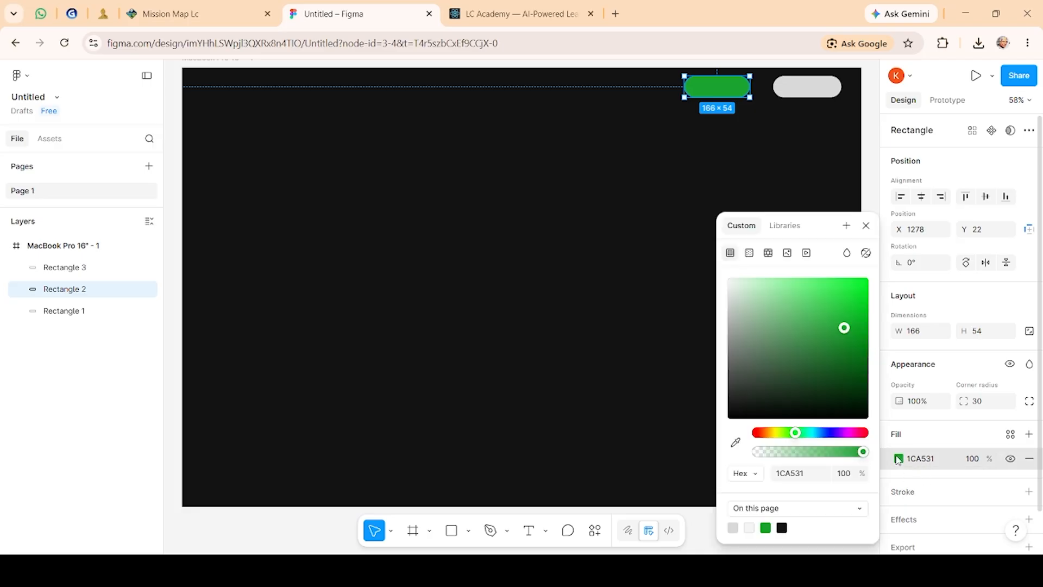
left_click(736, 442)
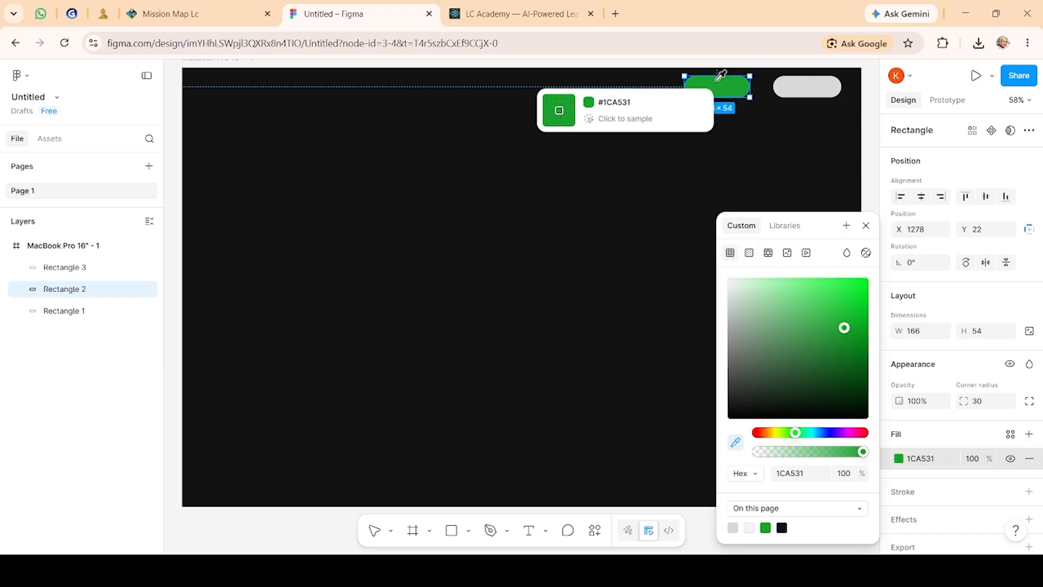
left_click(721, 75)
Step: Fill the right rounded rectangle with the same green 1CA531 sampled from the left rectangle
left_click(792, 78)
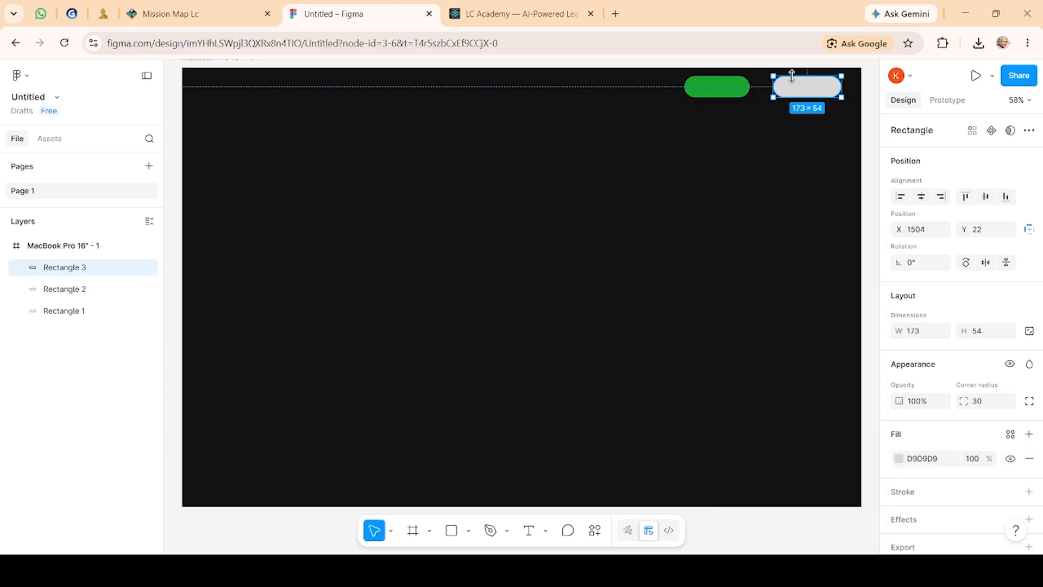
left_click(899, 460)
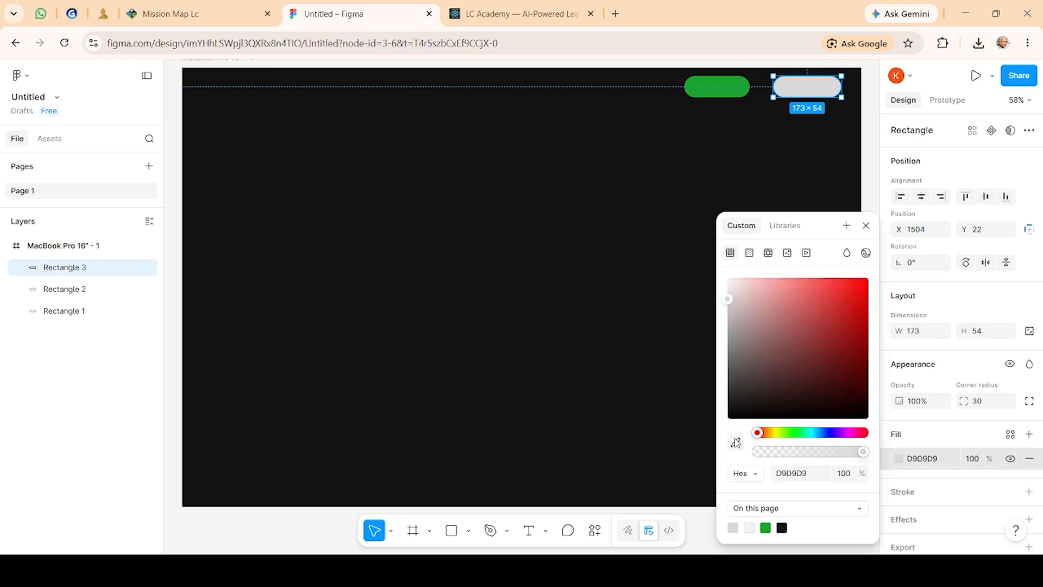
left_click(735, 443)
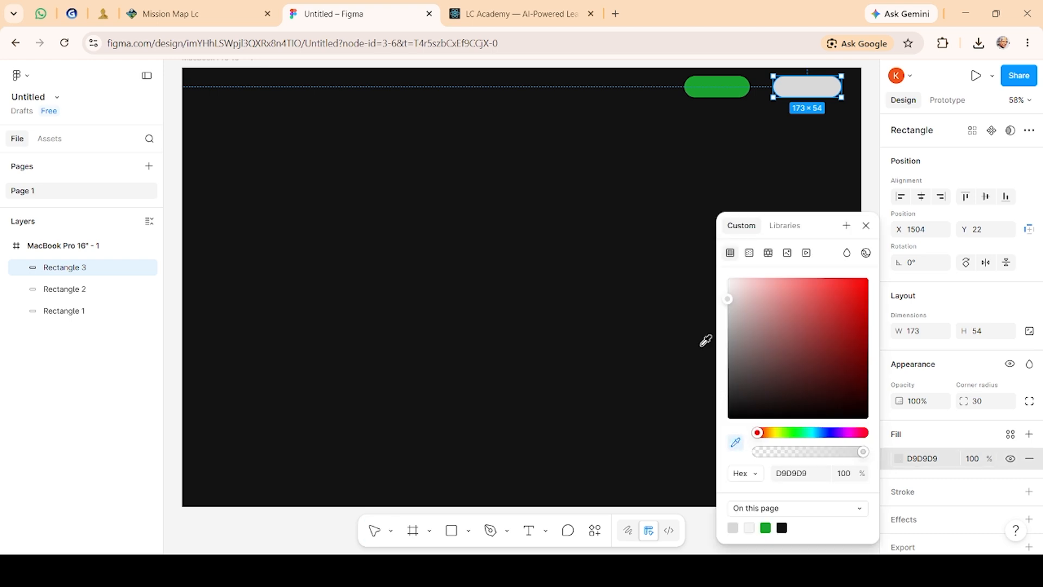
left_click(717, 81)
left_click(695, 141)
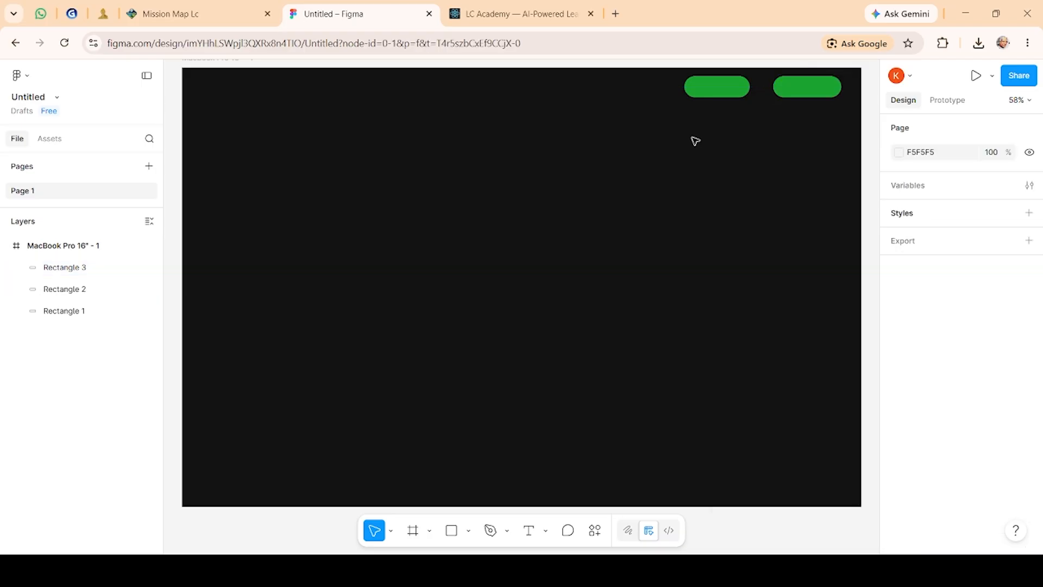
Step: Try narrowing the left rounded rectangle to about 154 wide, then undo the resize
left_click_drag(739, 88, 698, 90)
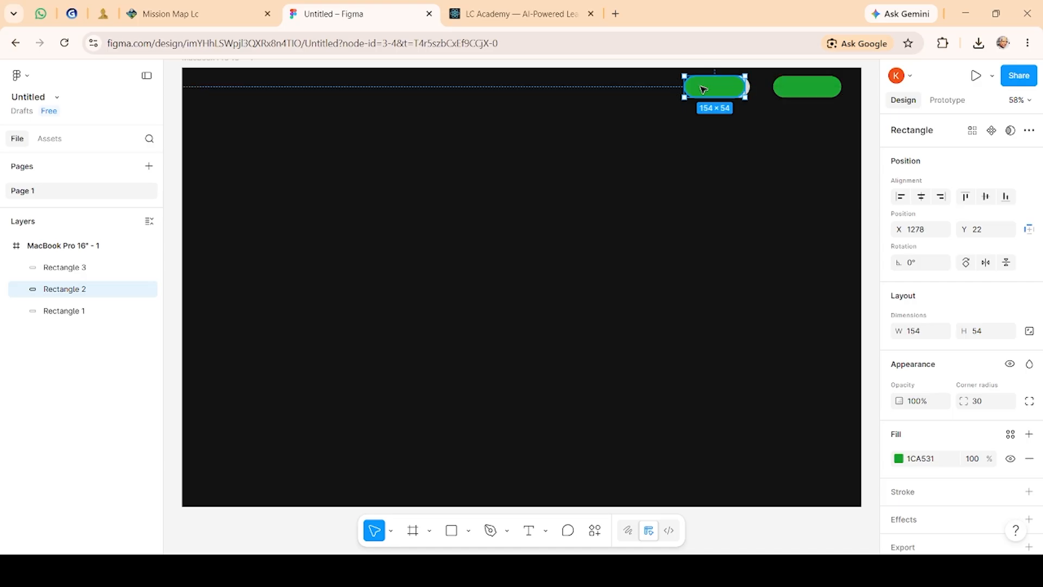
key("Escape")
key("ctrl+z")
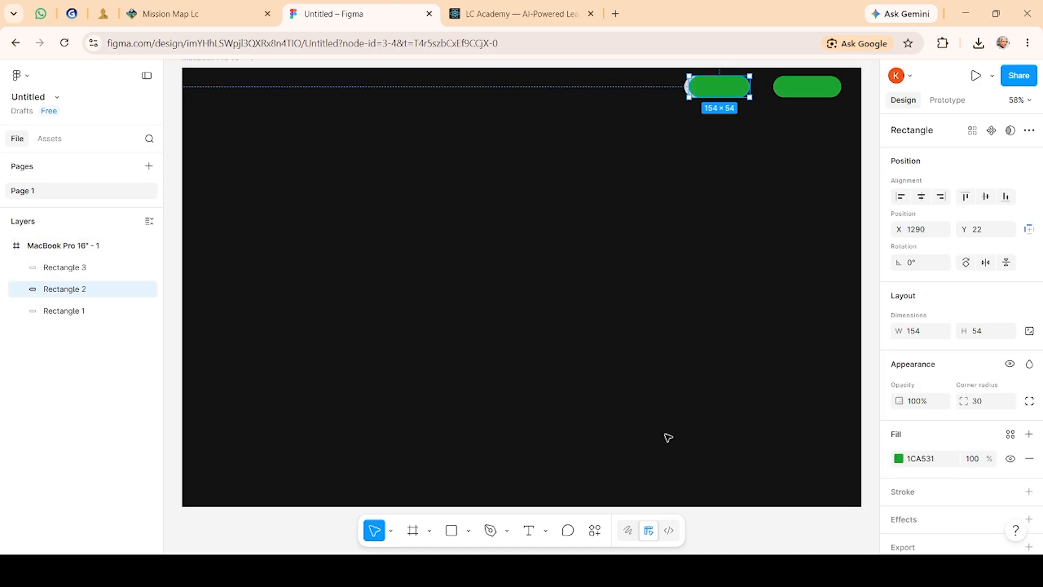
key("ctrl+z")
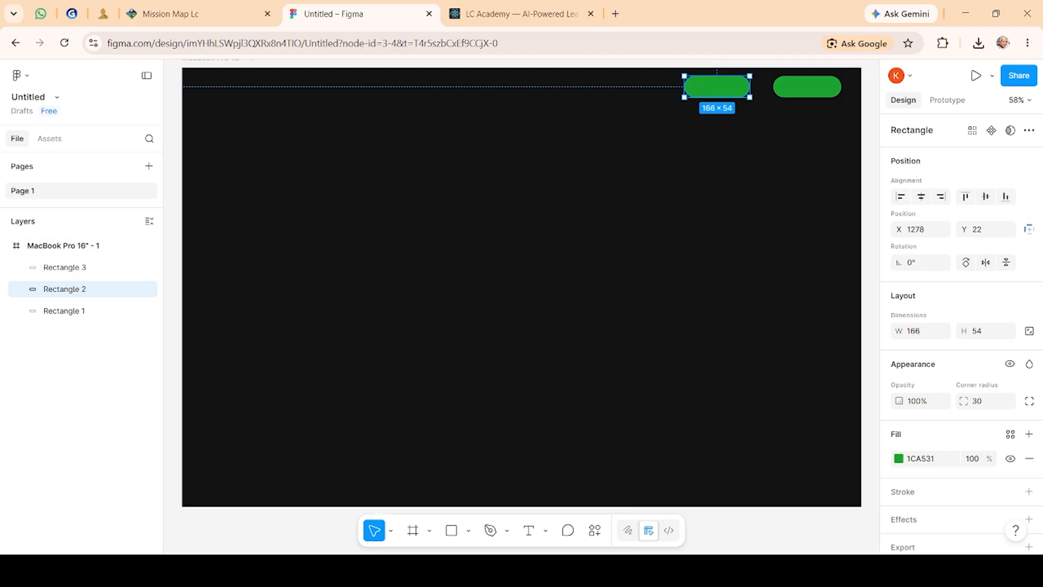
left_click(661, 419)
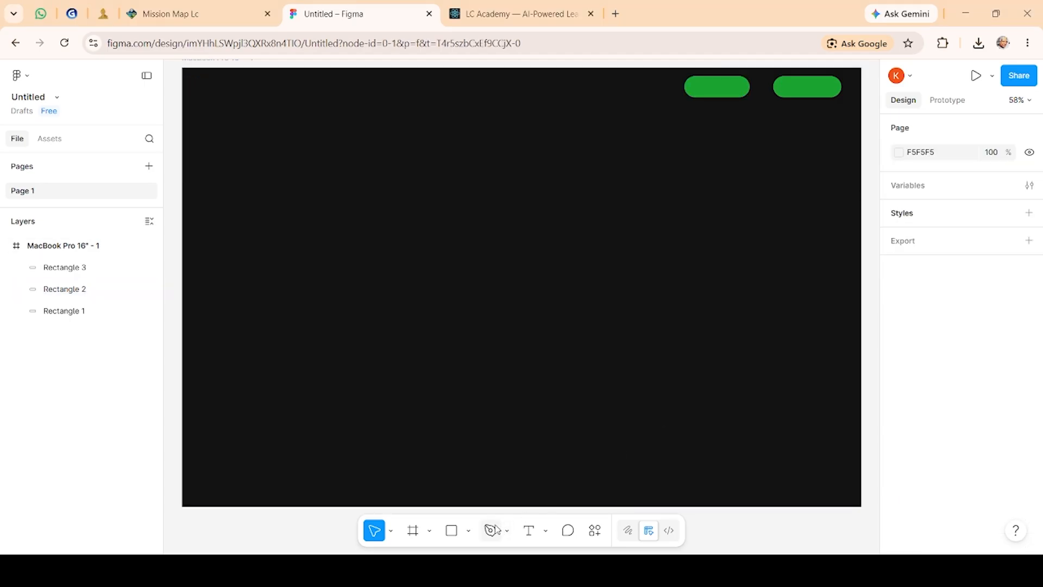
Step: Add a LOGIN text box inside the left green button with the Text tool
left_click(544, 531)
left_click(576, 485)
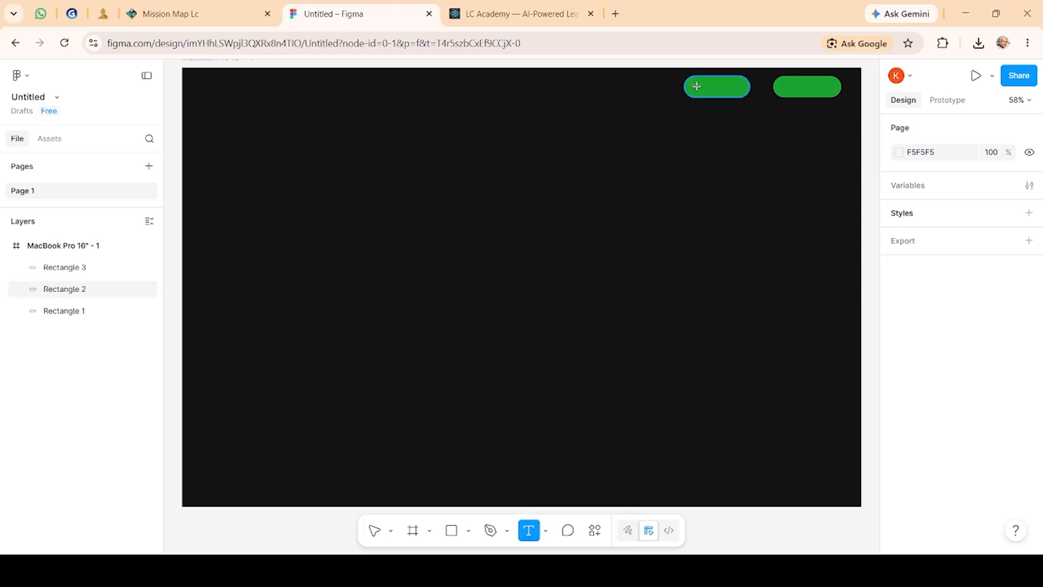
left_click_drag(697, 85, 740, 87)
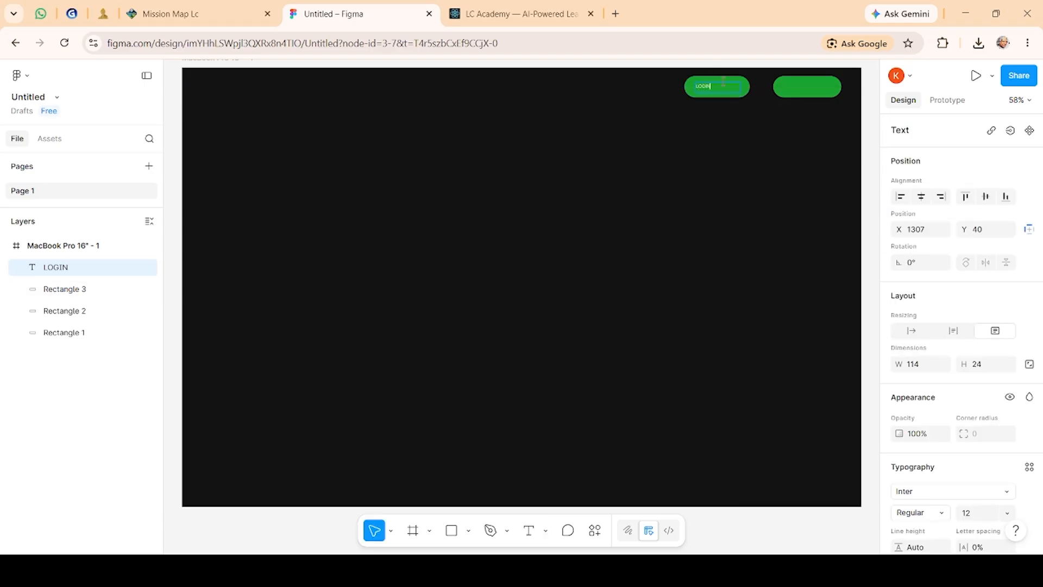
Step: Try setting the LOGIN text's font size to 16 and then 24
scroll(1010, 400, "down", 4)
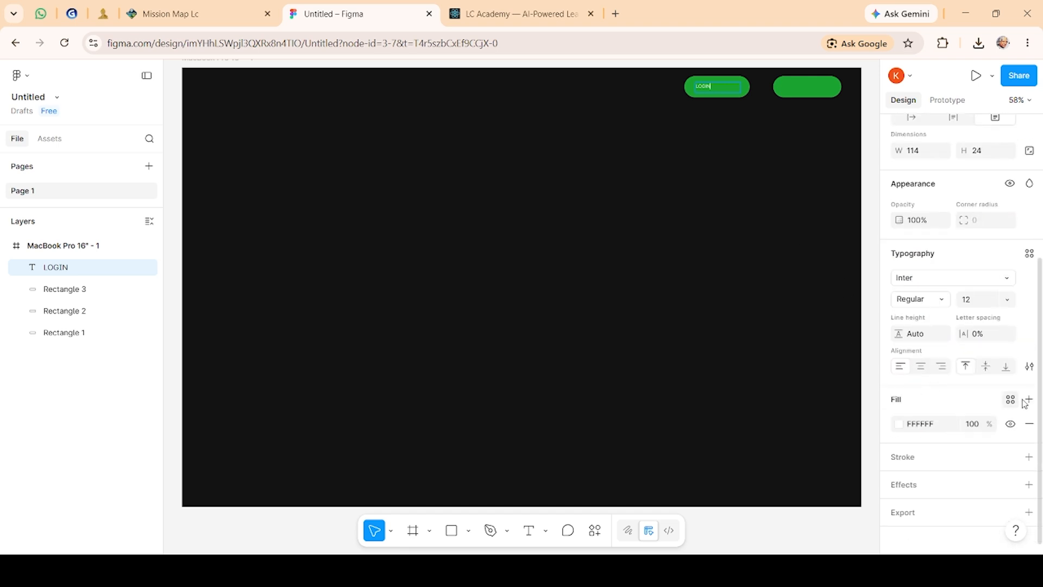
left_click(1006, 298)
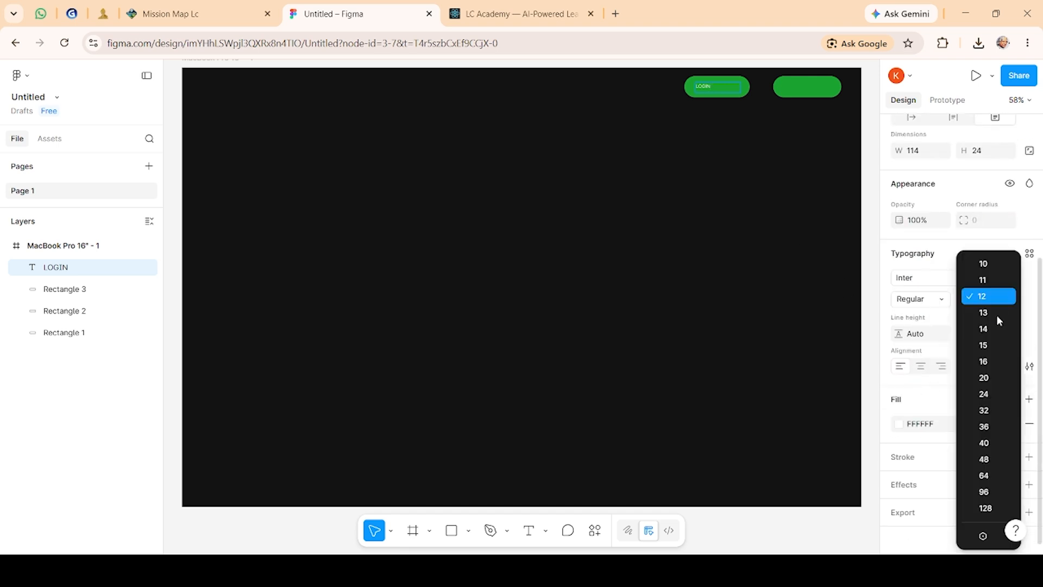
left_click(988, 363)
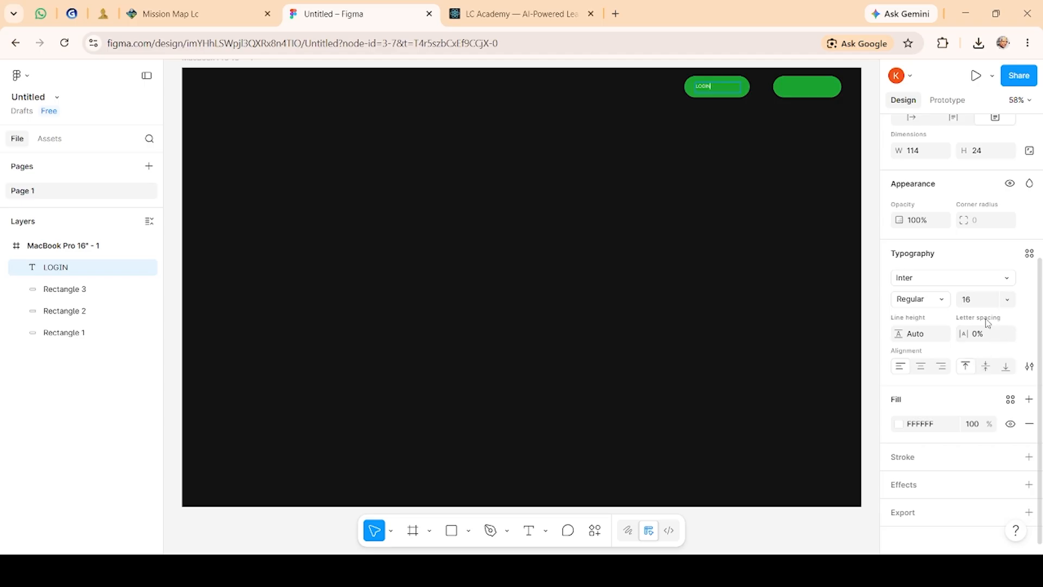
left_click(1008, 300)
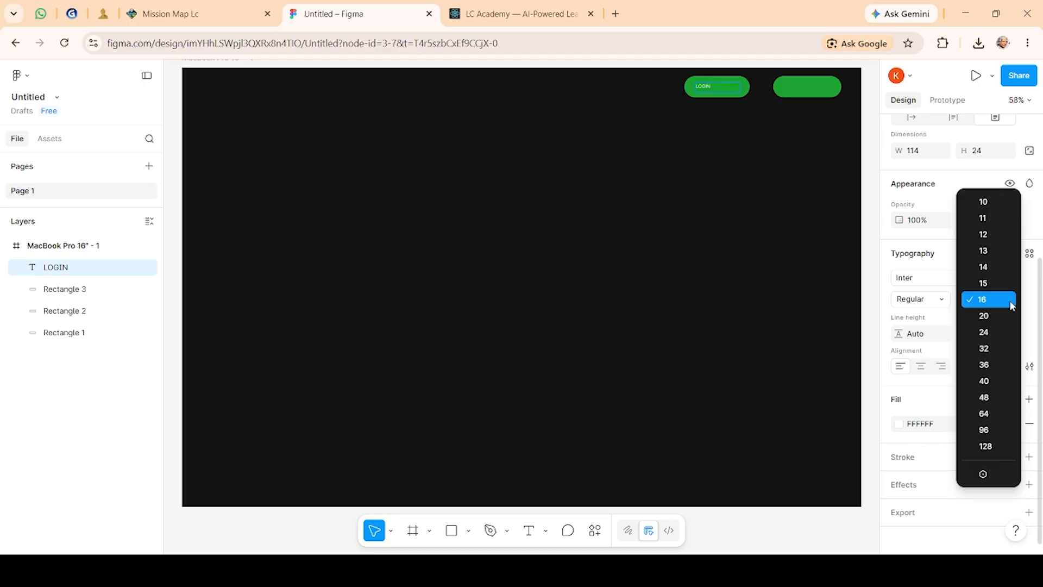
left_click(1001, 336)
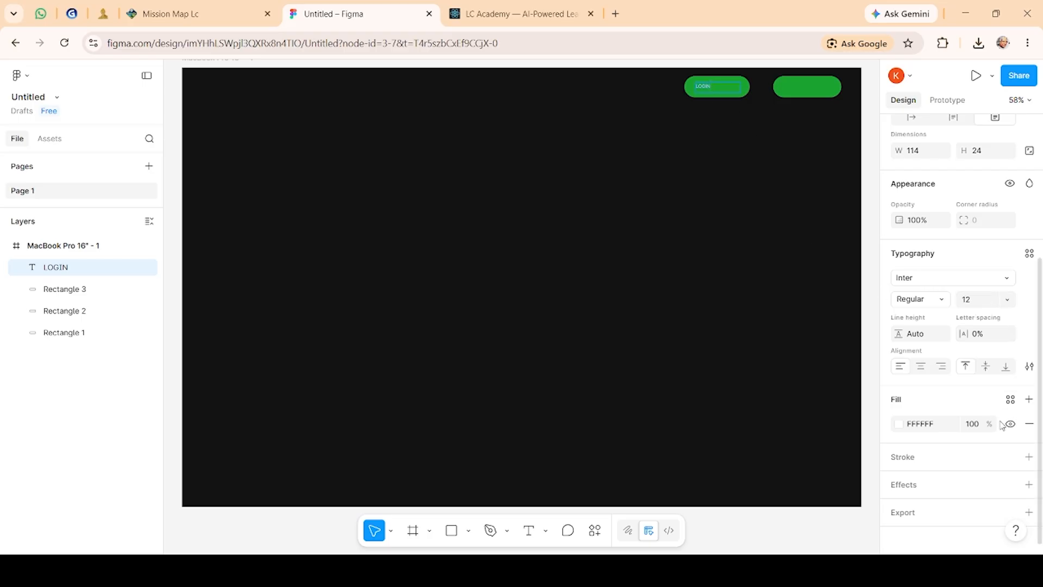
scroll(1003, 426, "down", 1)
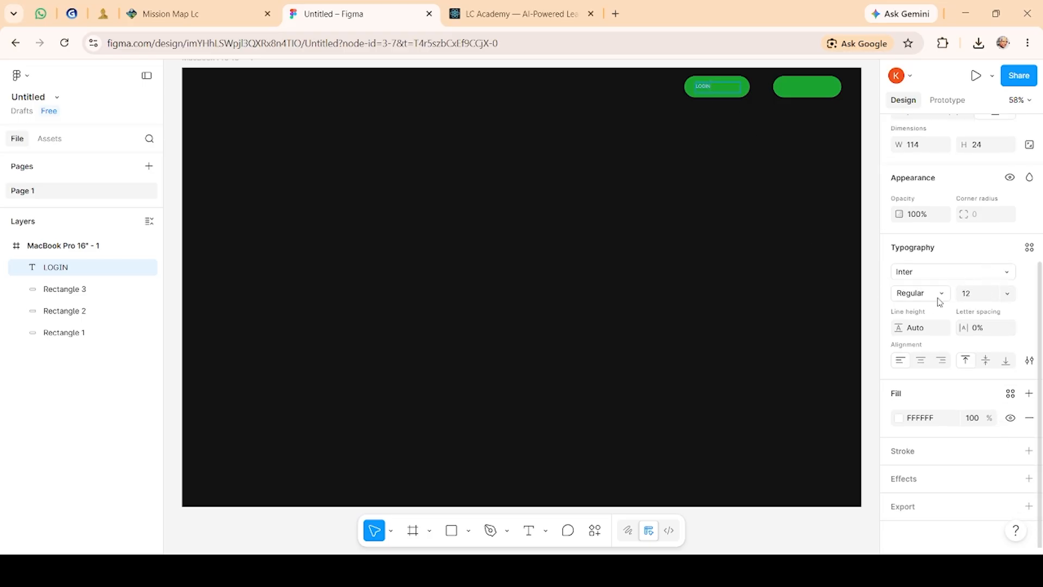
left_click(939, 302)
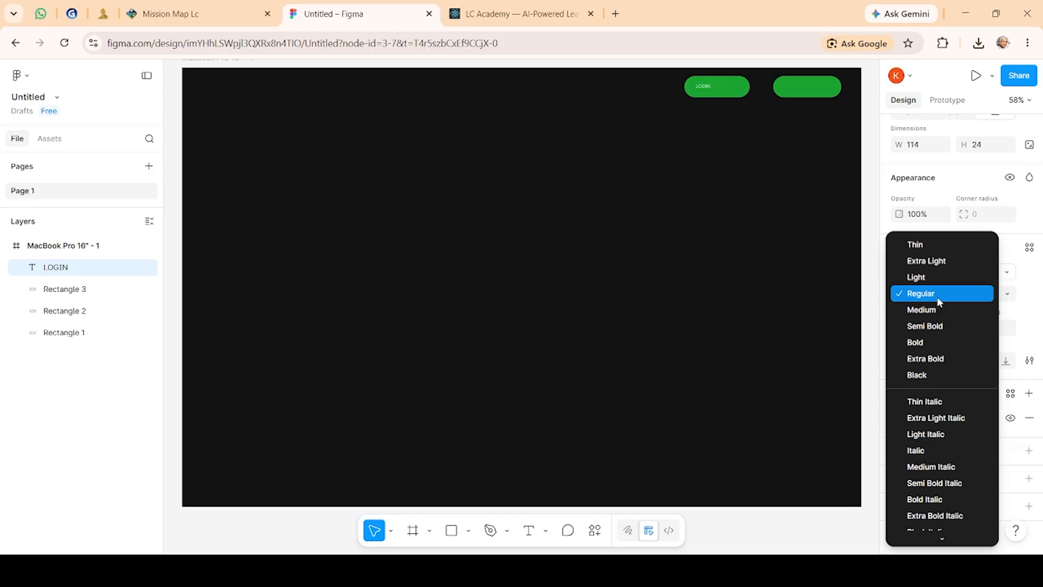
left_click(1007, 296)
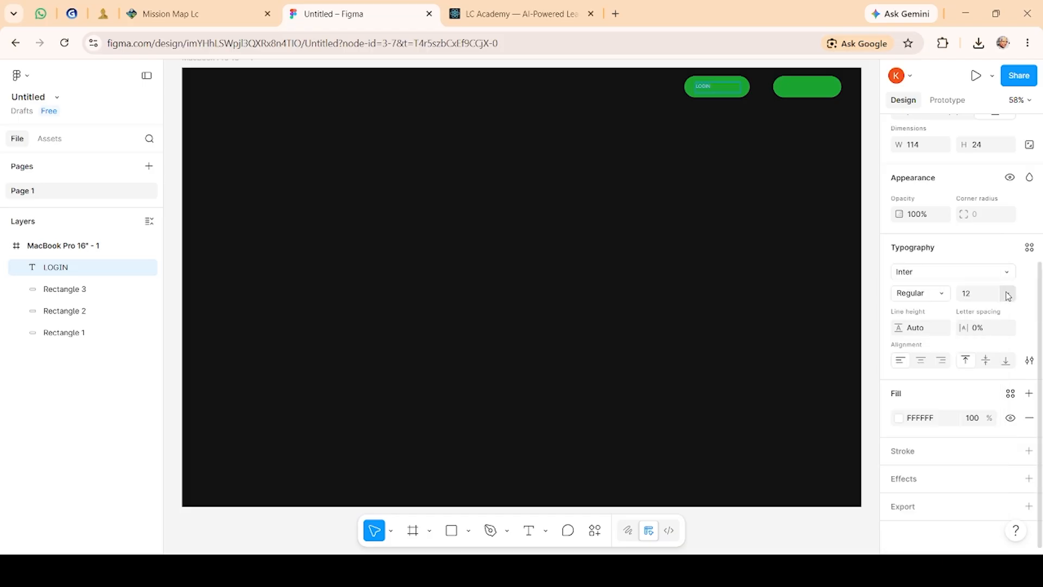
Step: Set the LOGIN text's font size to 32
left_click(1007, 296)
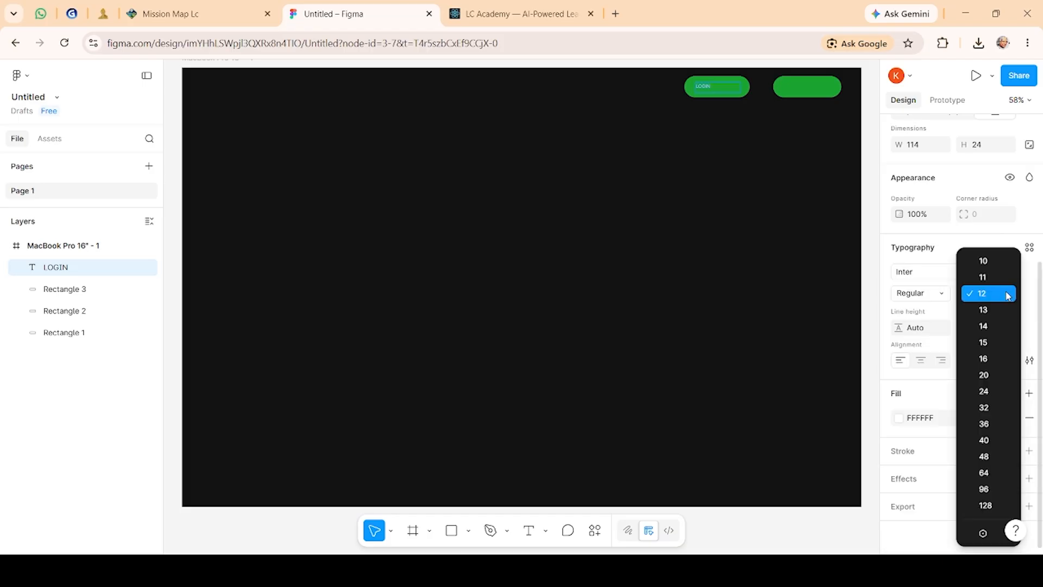
left_click(982, 359)
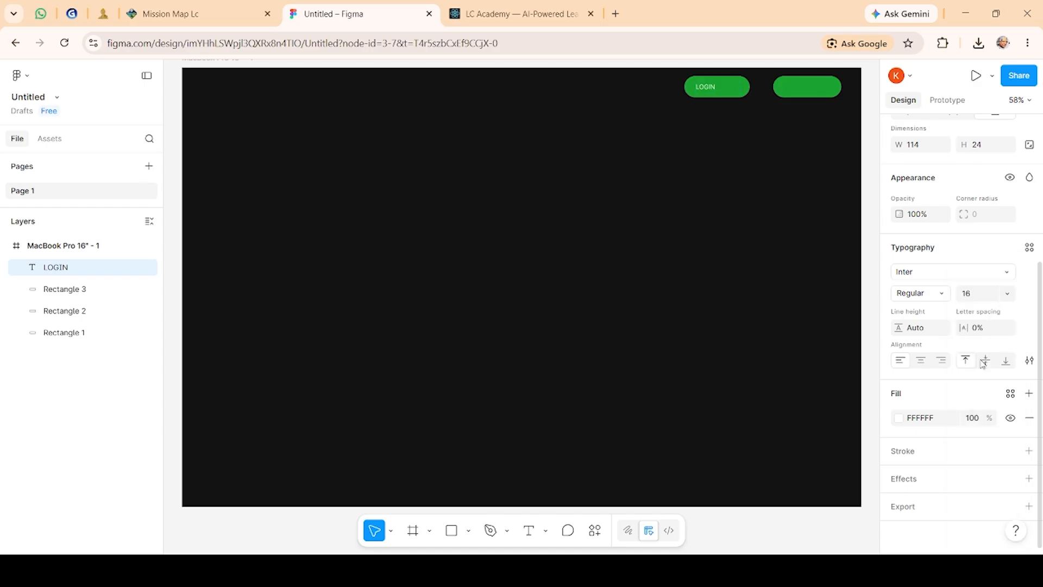
left_click(1007, 294)
left_click(1000, 374)
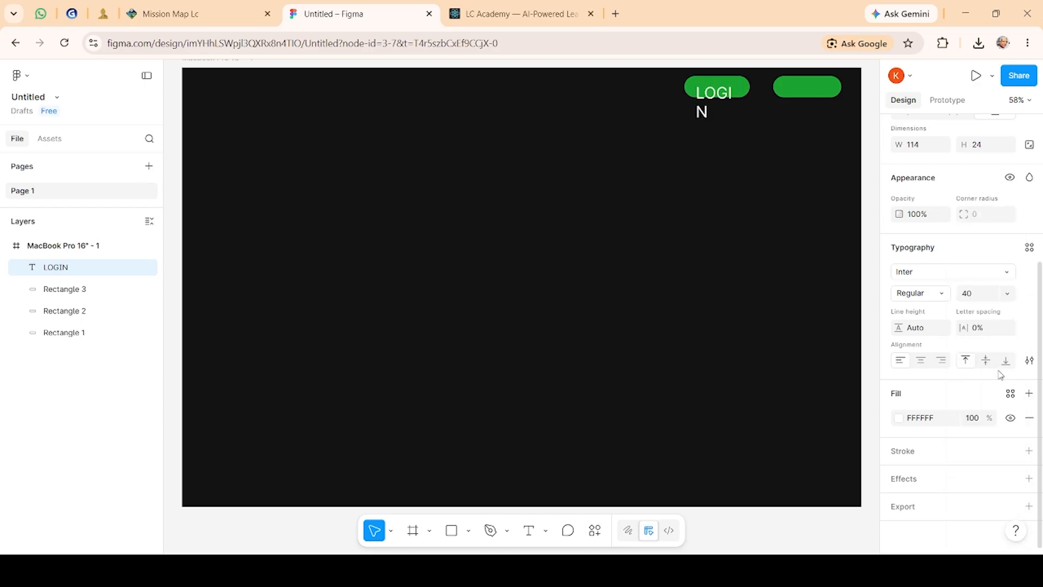
left_click(988, 295)
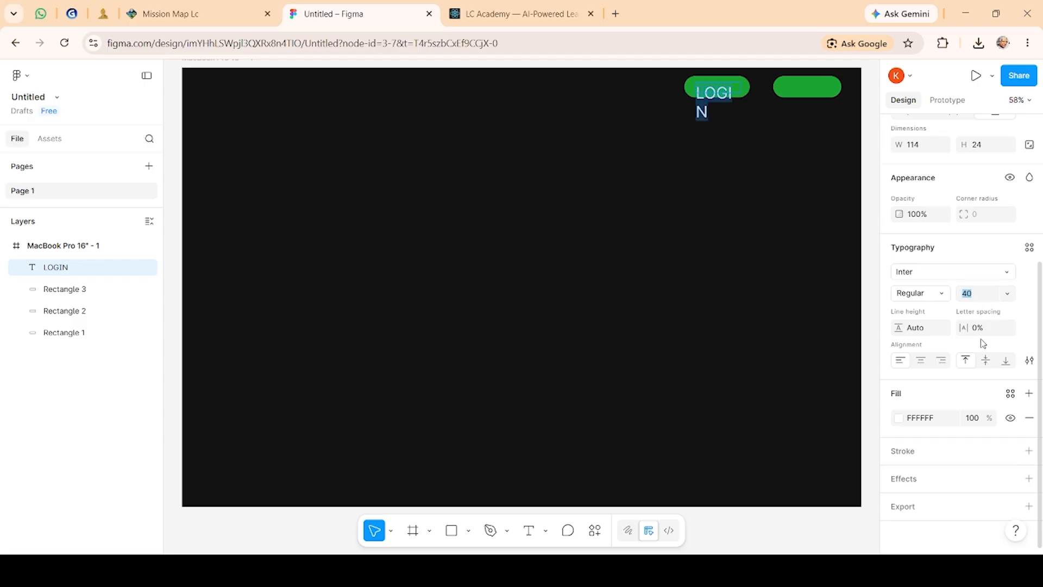
left_click(1005, 295)
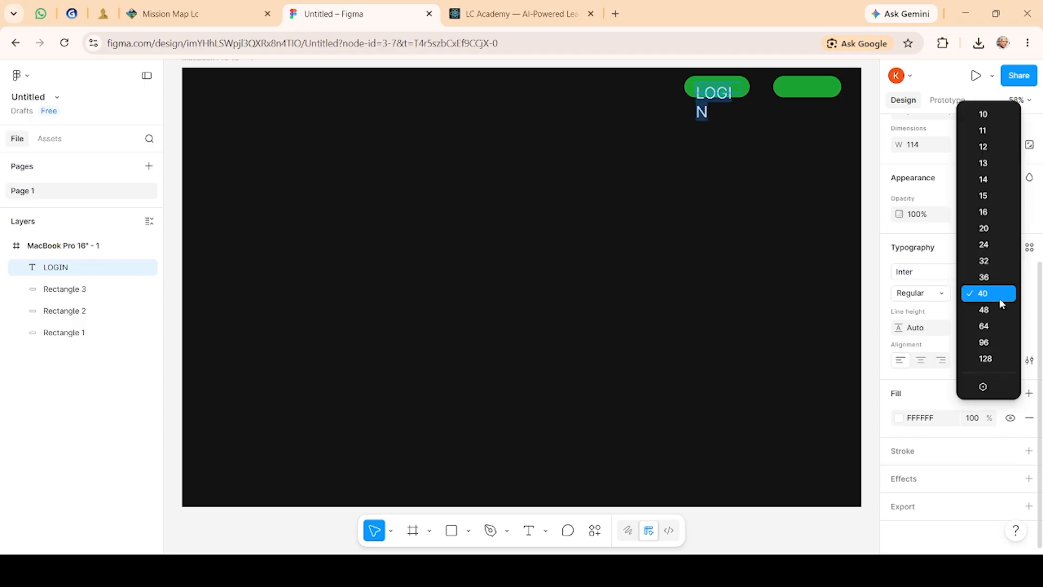
left_click(995, 263)
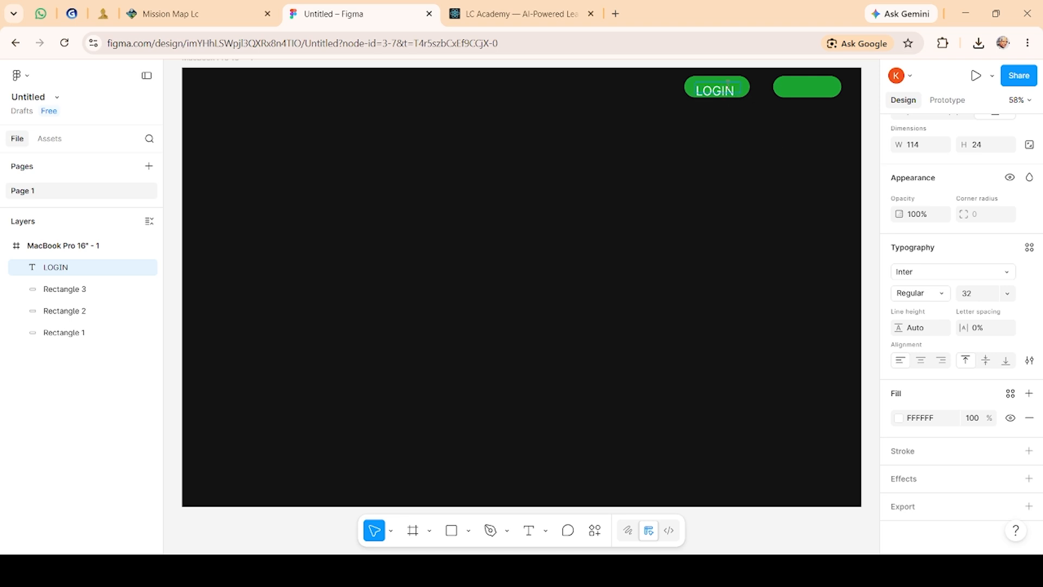
Step: Enlarge the LOGIN text box's height to about 38
left_click(742, 93)
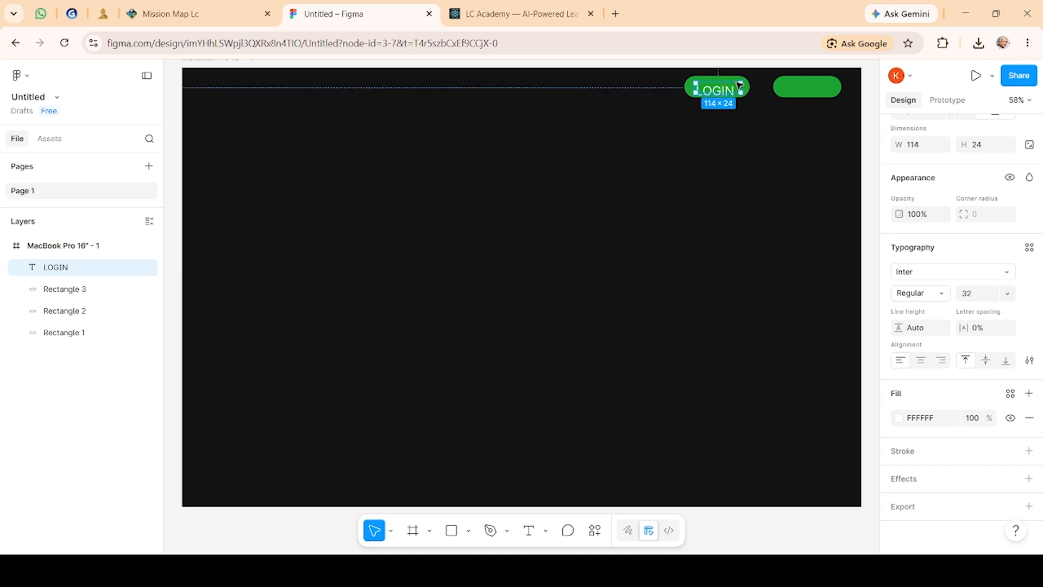
left_click_drag(735, 94, 738, 100)
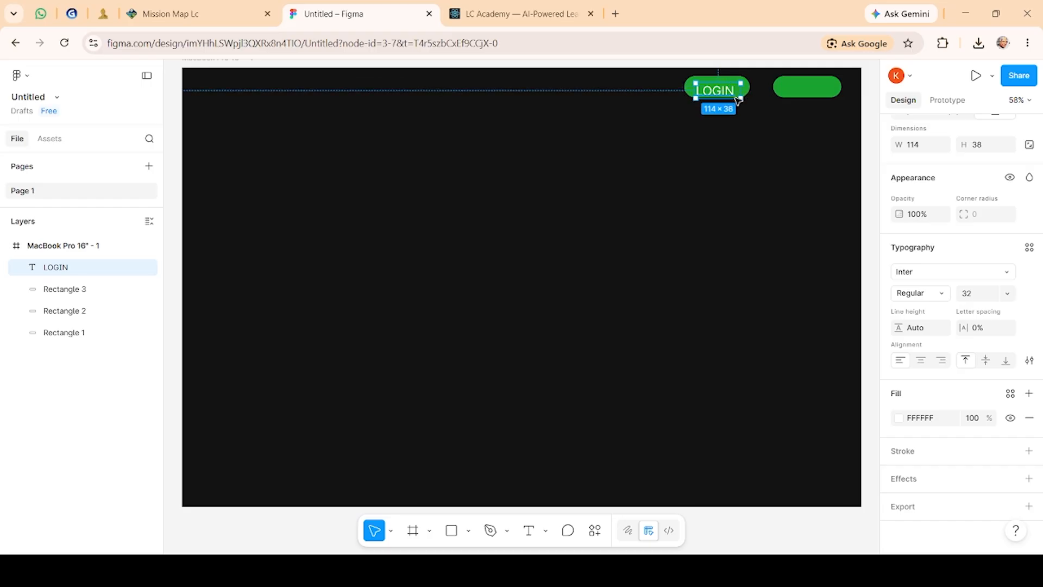
left_click(733, 133)
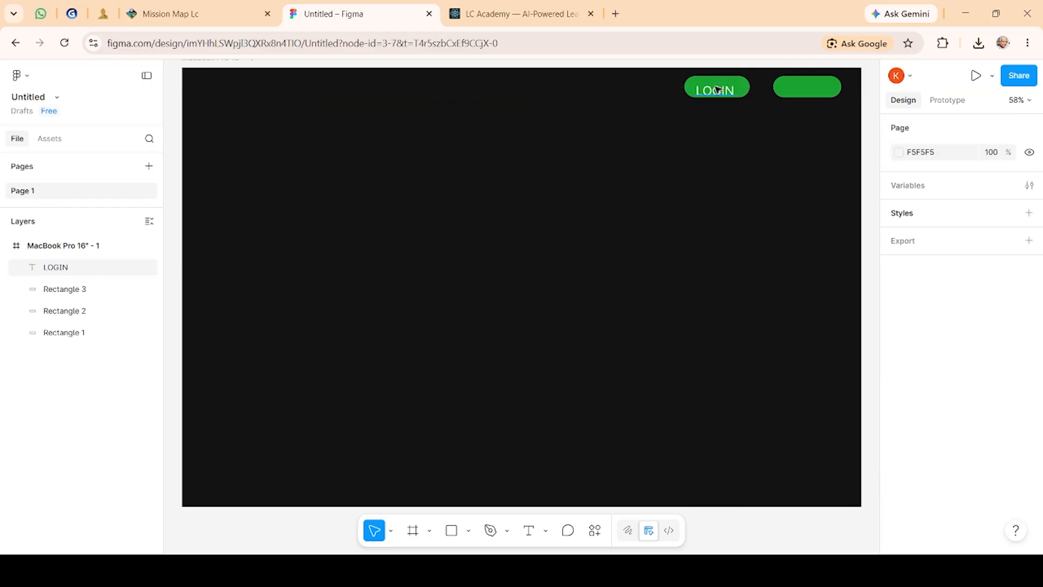
Step: Change the LOGIN text's font to Poppins
left_click_drag(718, 94, 718, 93)
scroll(931, 391, "down", 3)
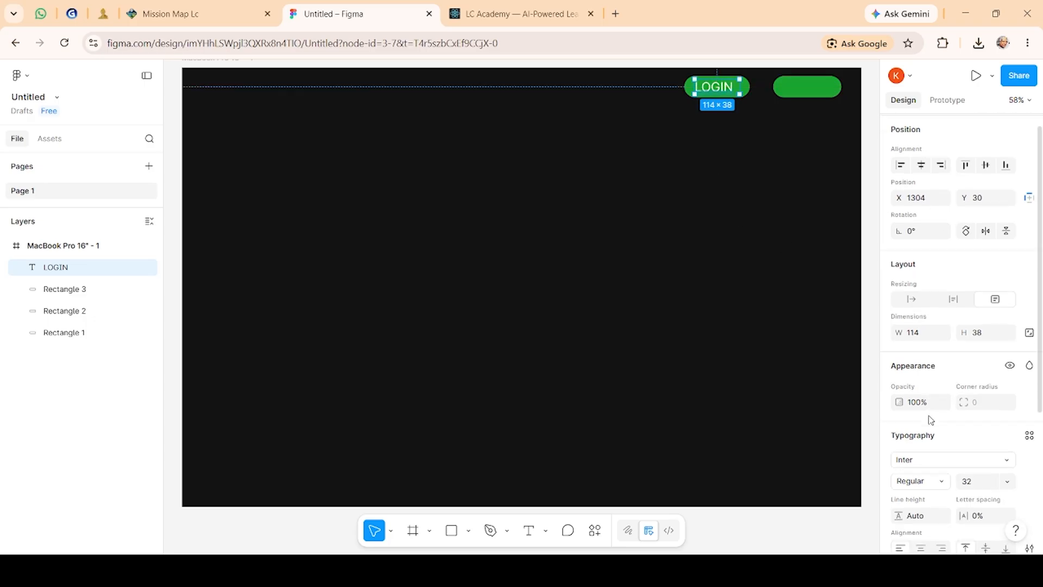
scroll(939, 430, "down", 2)
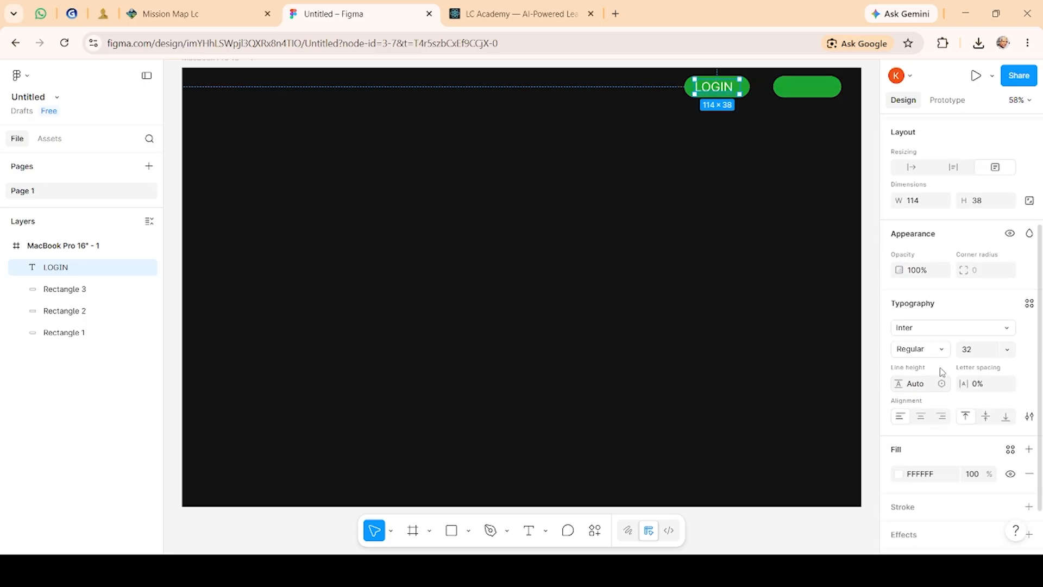
left_click(1006, 333)
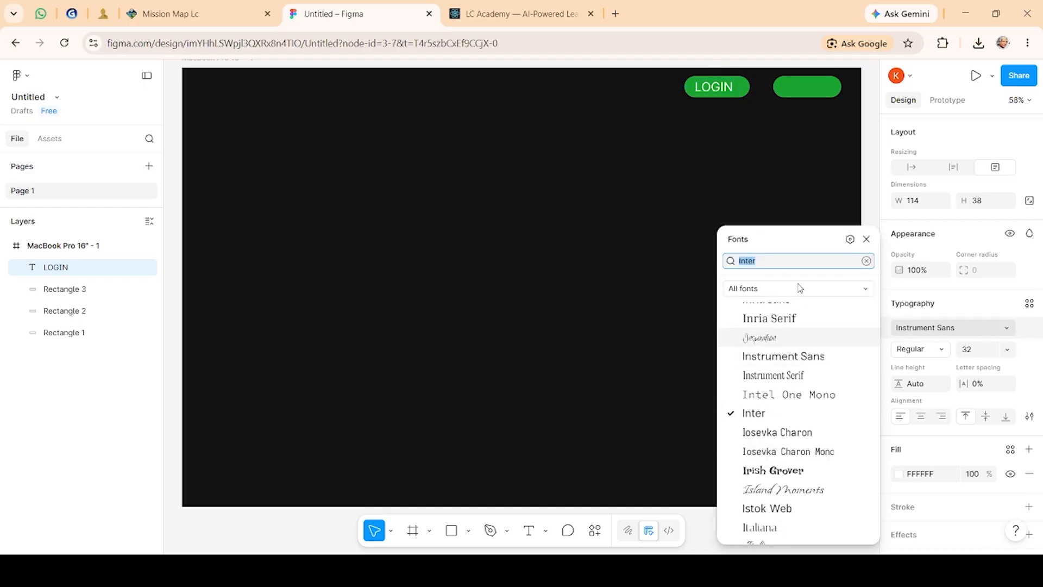
key("BackSpace")
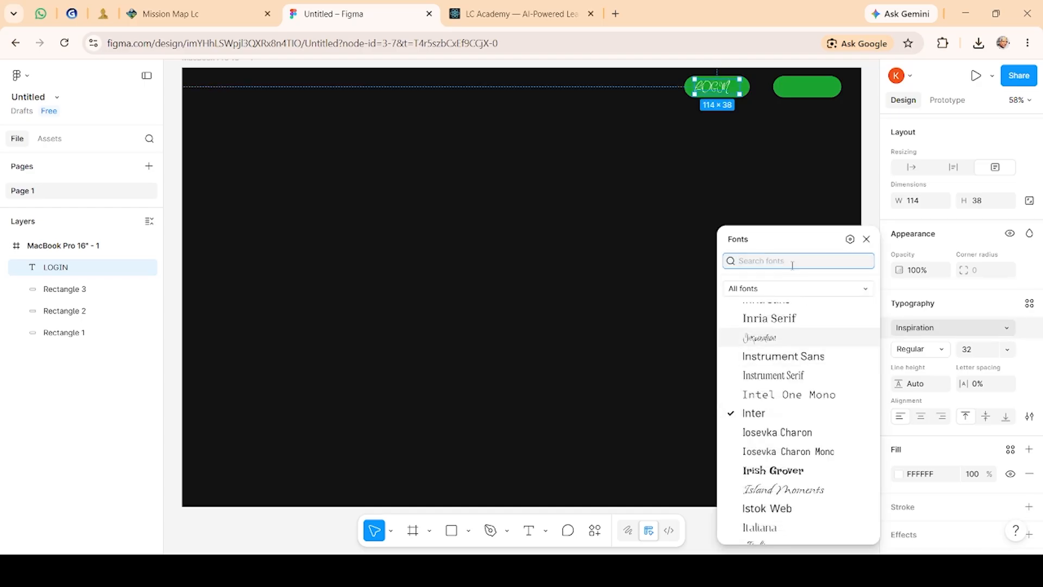
type("Po")
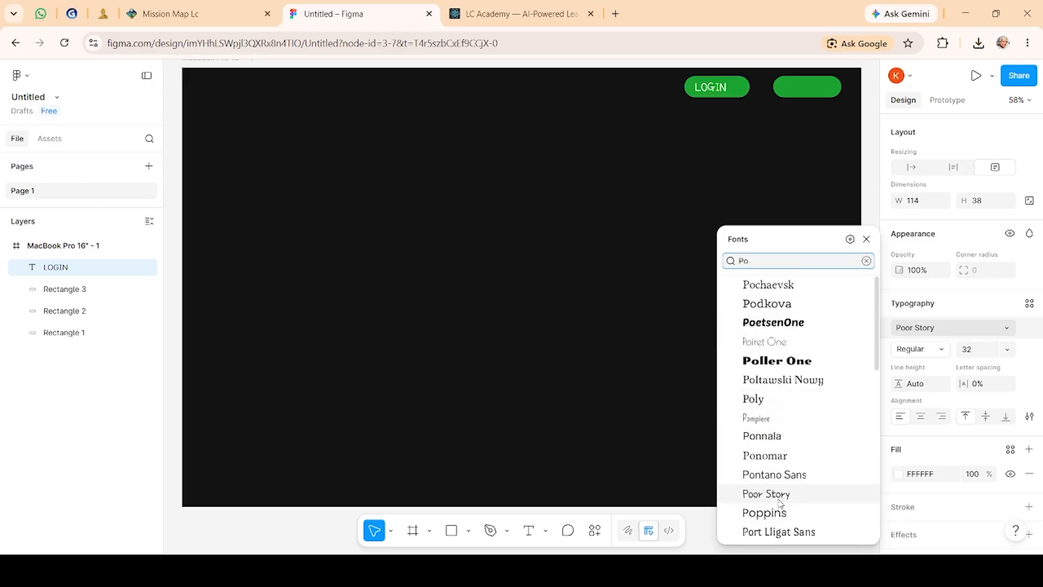
left_click(775, 516)
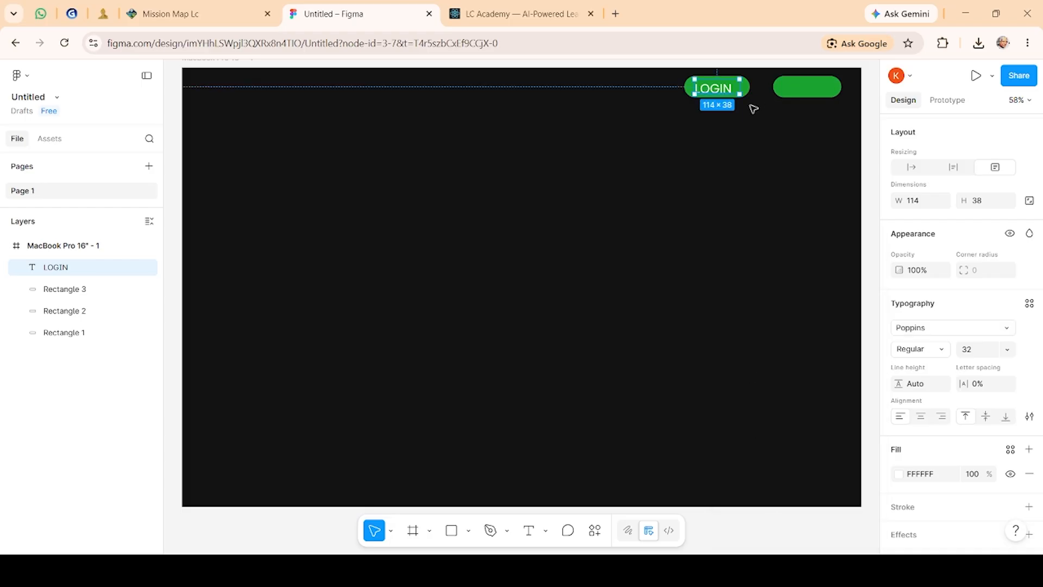
Step: Add a SIGN IN text box inside the right green button with the Text tool
left_click(788, 90)
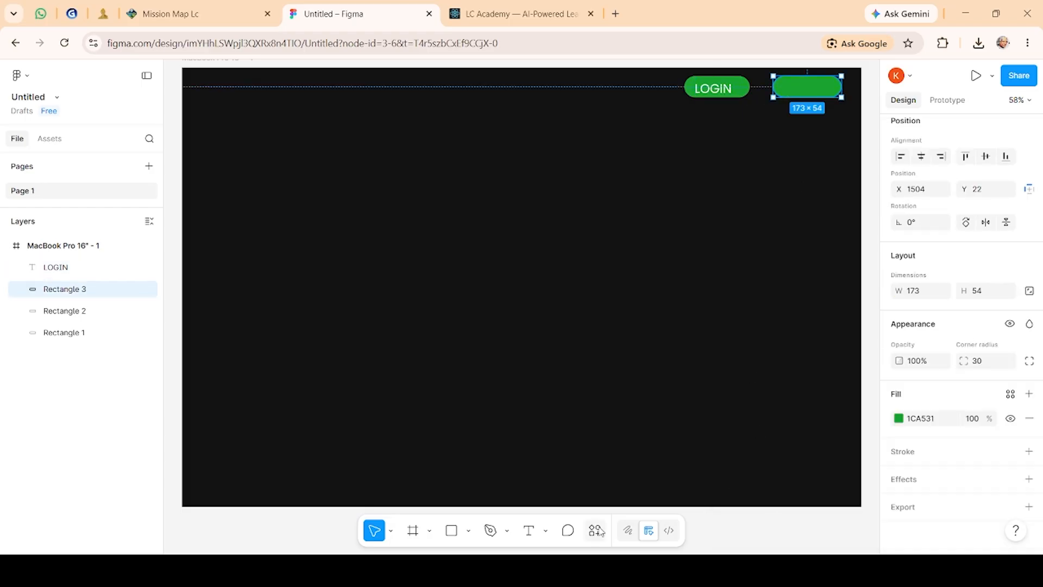
left_click(527, 537)
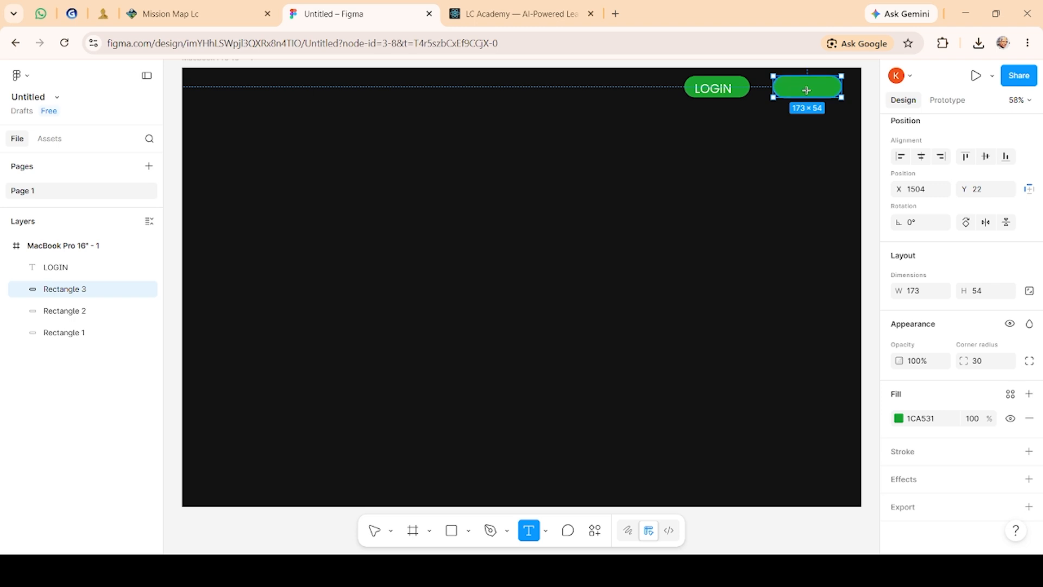
left_click_drag(788, 83, 827, 88)
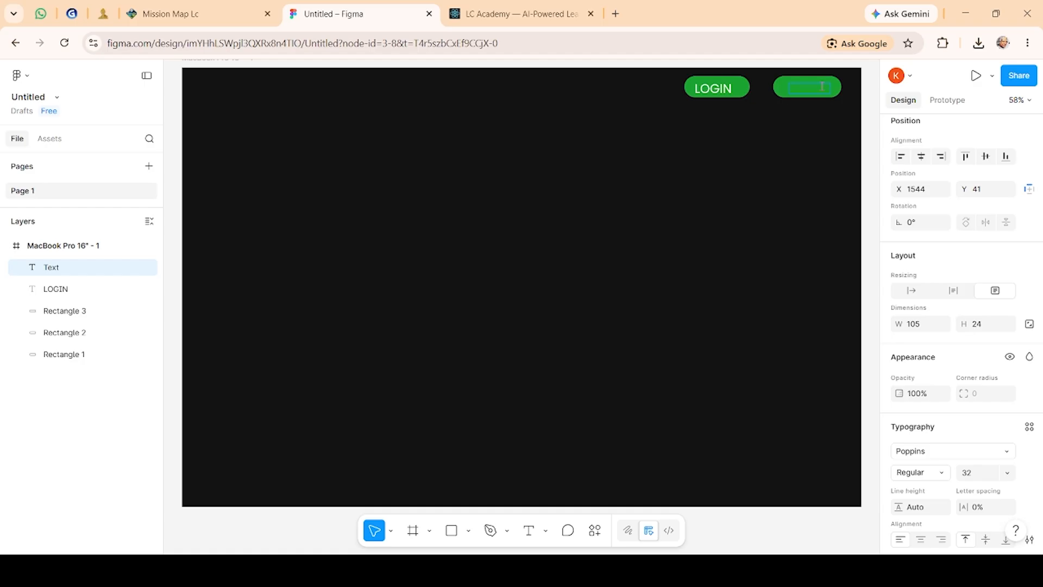
type("SIGN IN")
key("Escape")
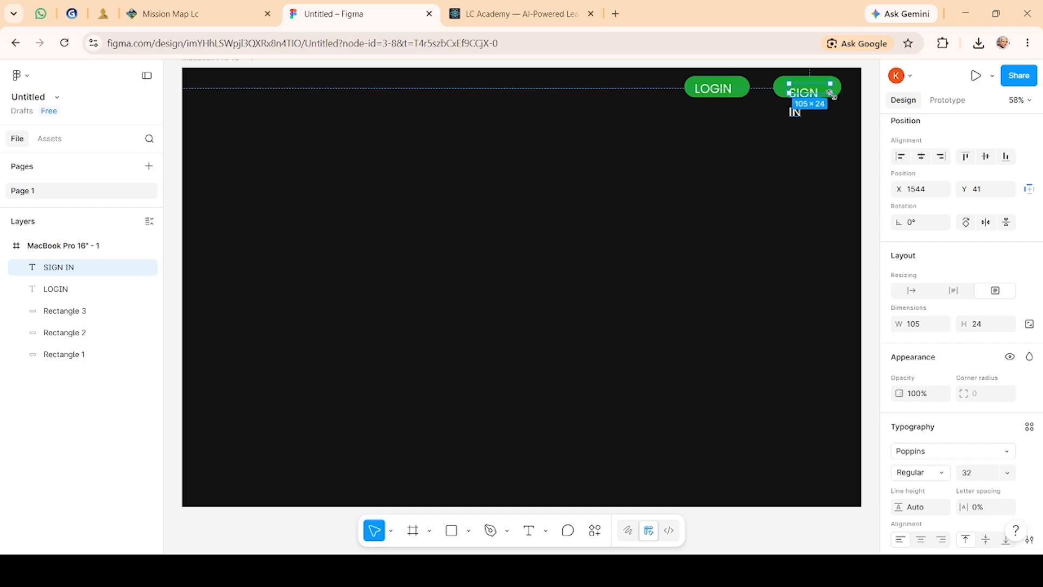
Step: Enlarge the SIGN IN text box to about 133 × 64 and shift it to sit within the right button
mouse_move(831, 93)
left_mouse_down()
mouse_move(842, 108)
mouse_move(829, 92)
left_mouse_up()
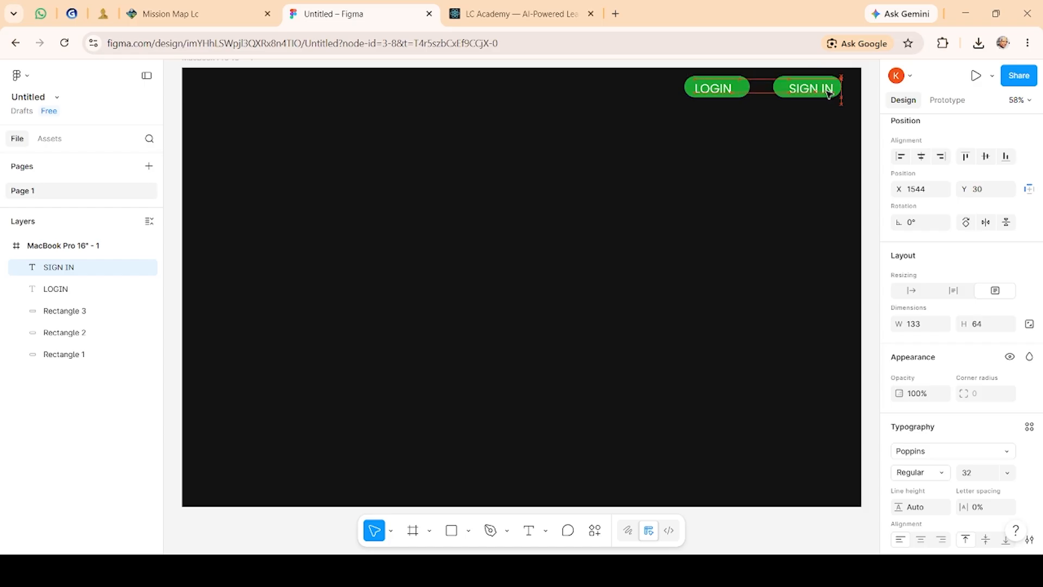
left_click(784, 131)
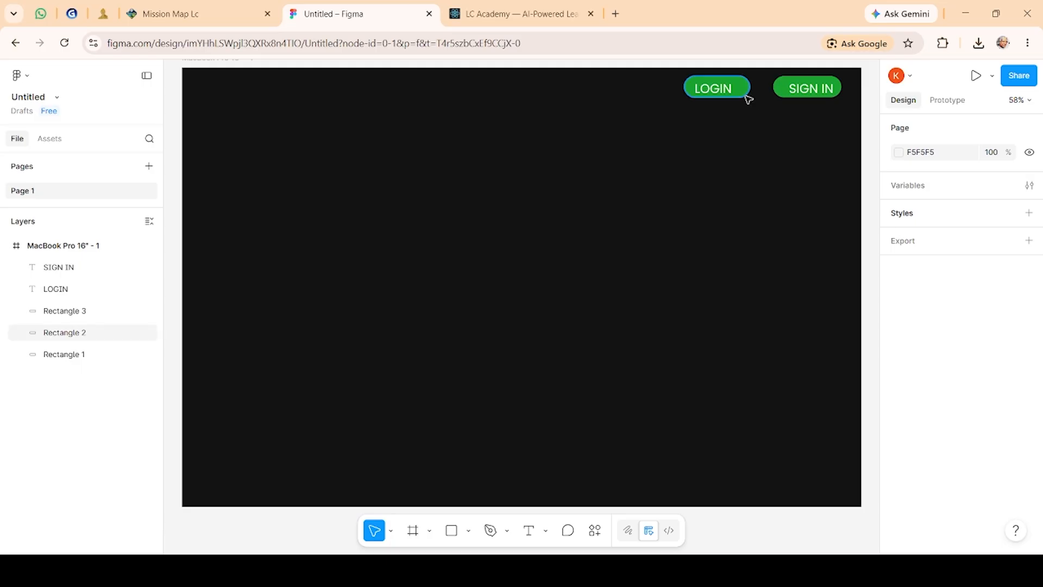
mouse_move(786, 88)
left_mouse_down()
mouse_move(775, 90)
mouse_move(834, 88)
mouse_move(798, 95)
left_mouse_up()
left_click(810, 149)
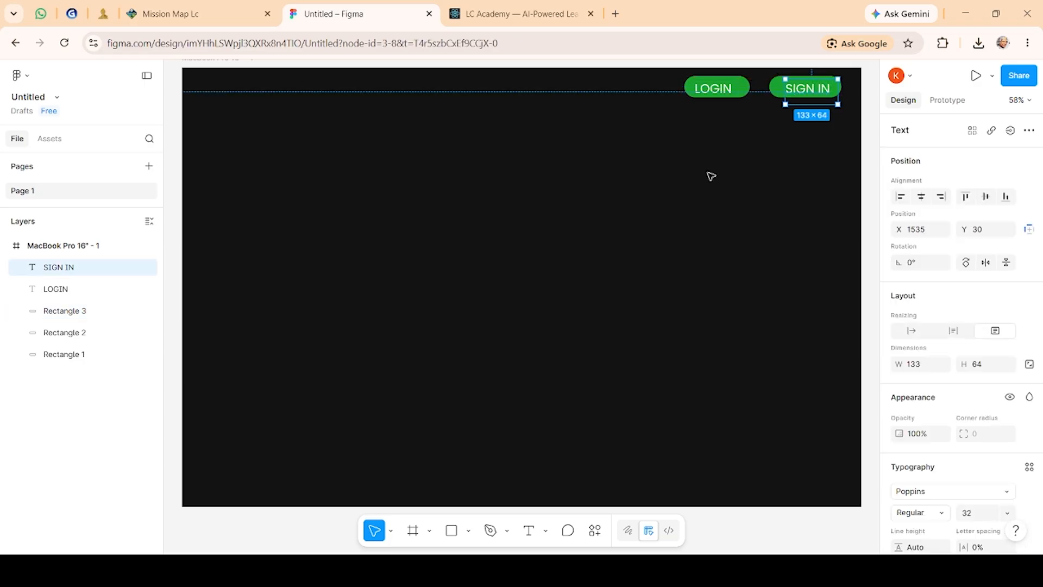
left_click(711, 176)
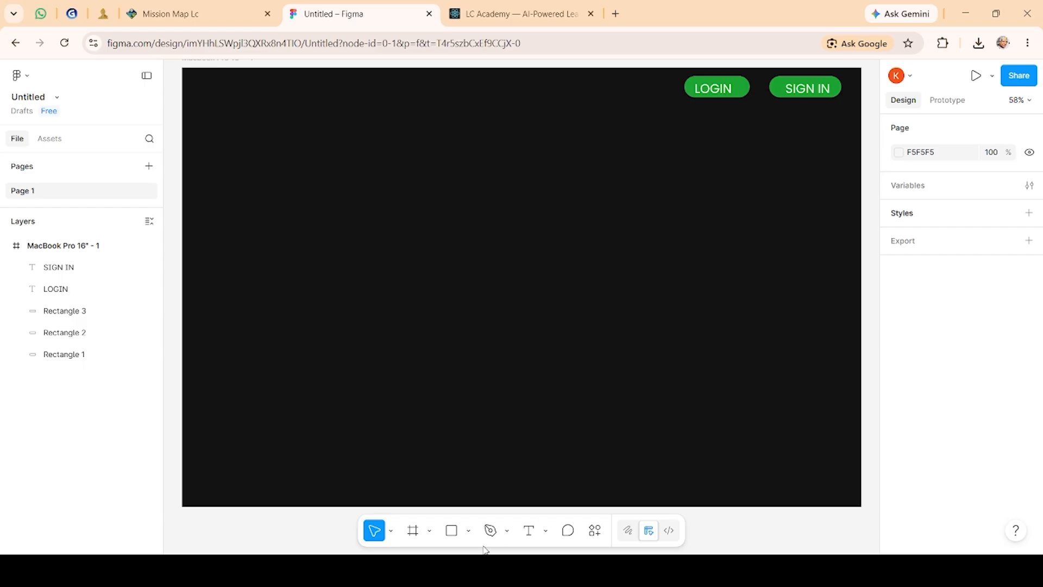
left_click(508, 528)
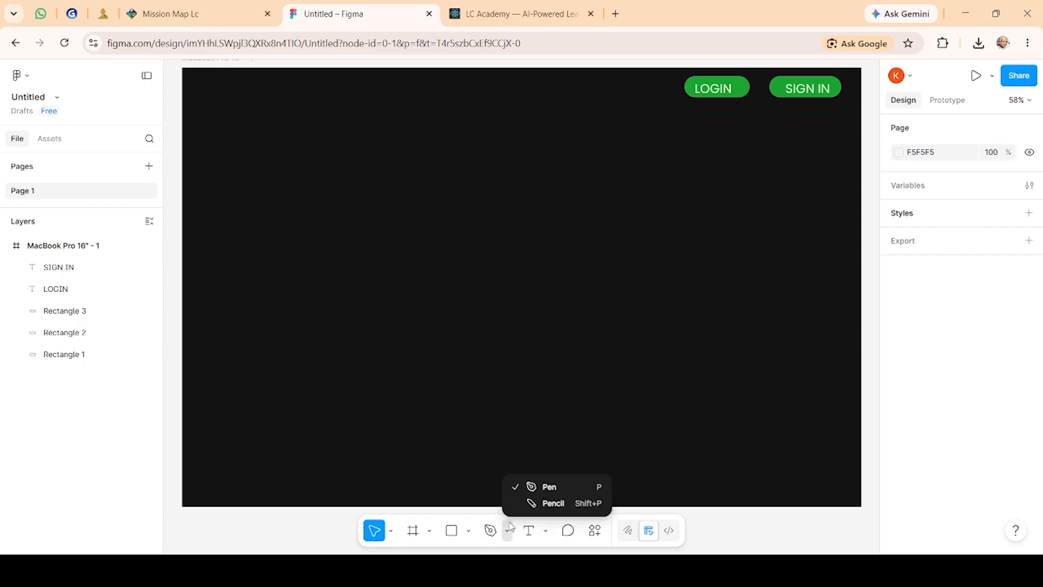
left_click(558, 492)
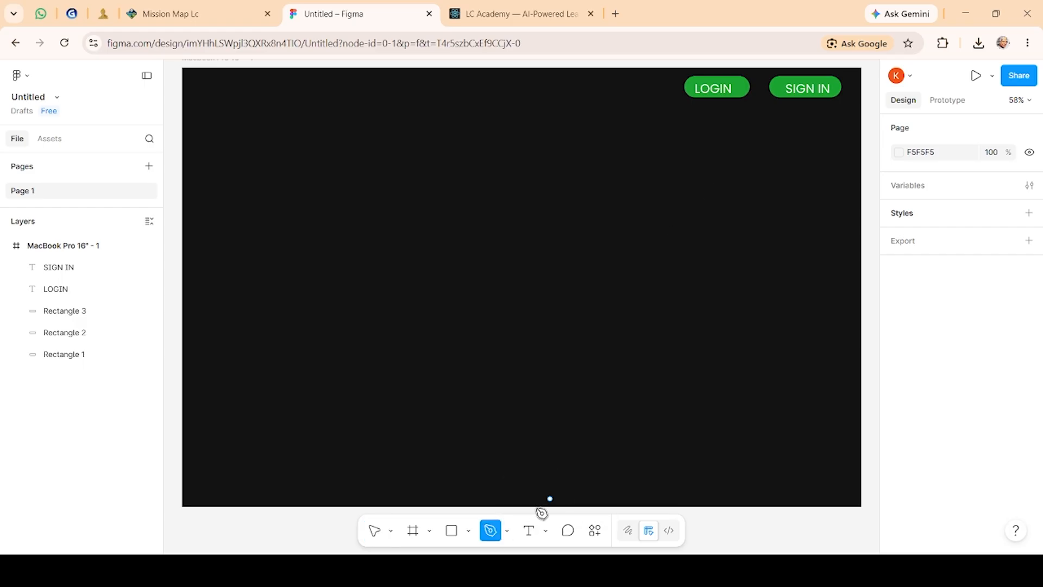
left_click(504, 533)
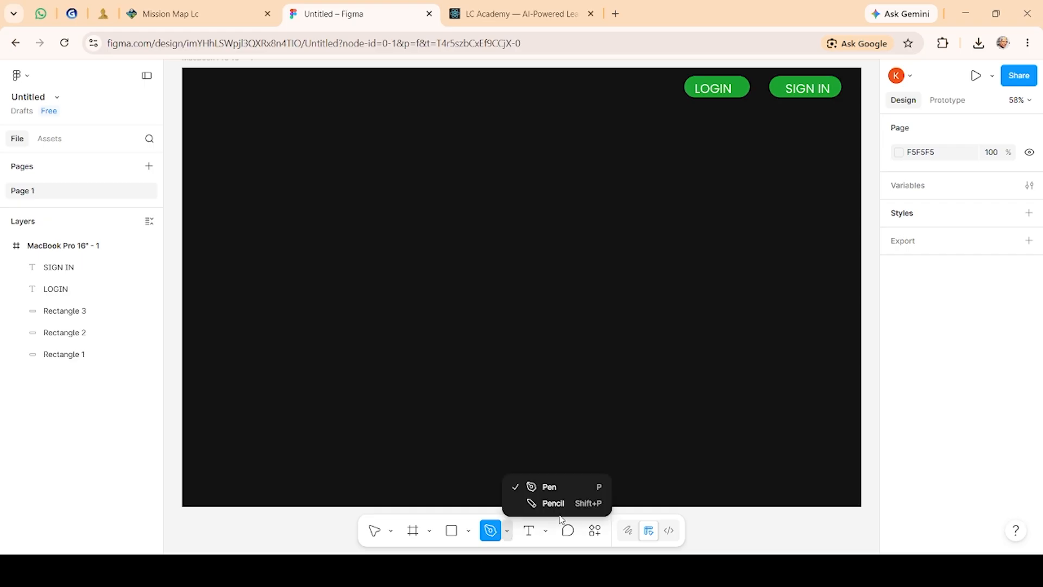
left_click(580, 501)
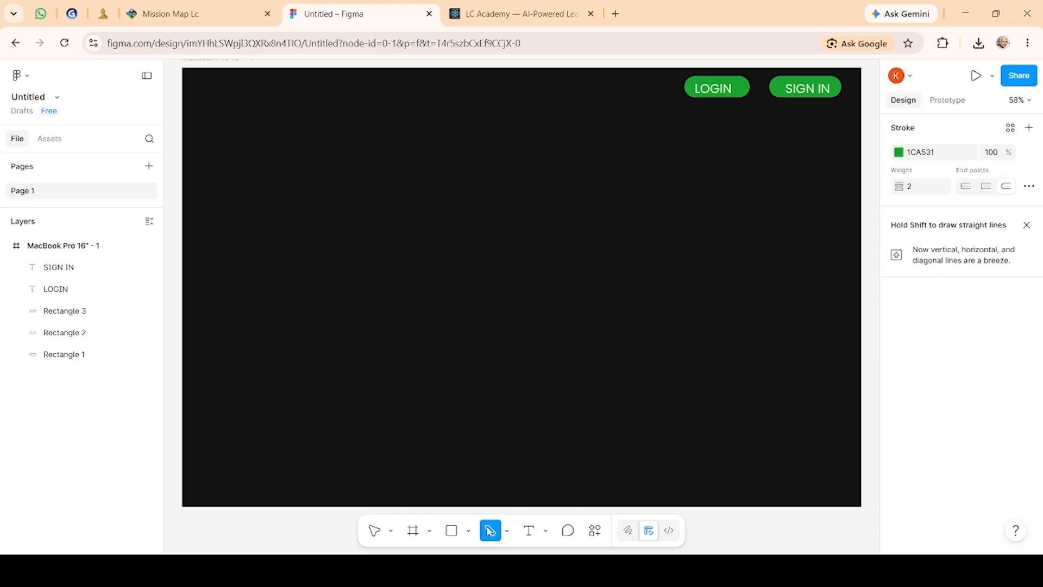
left_click(390, 532)
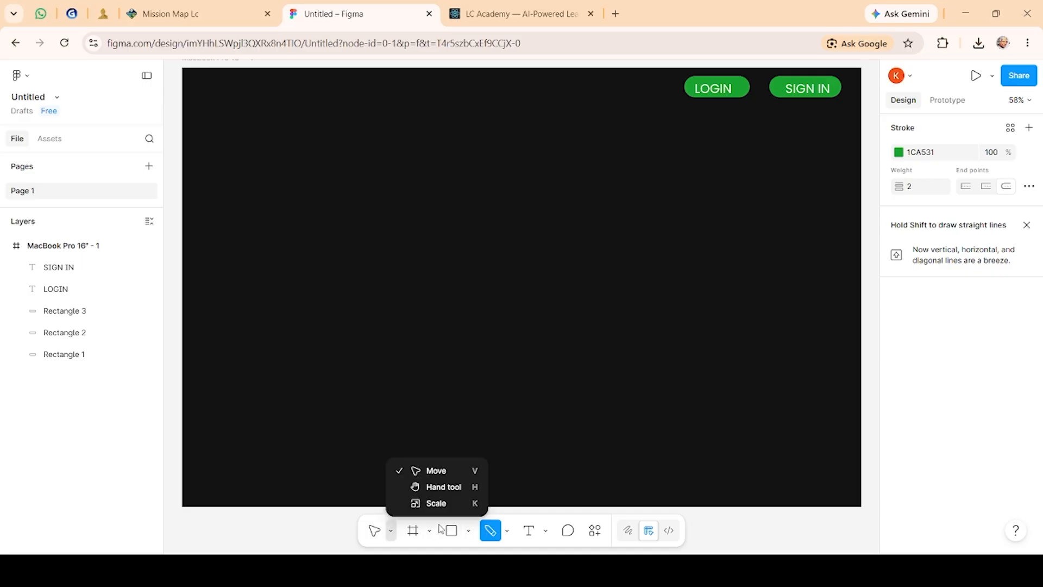
left_click(500, 534)
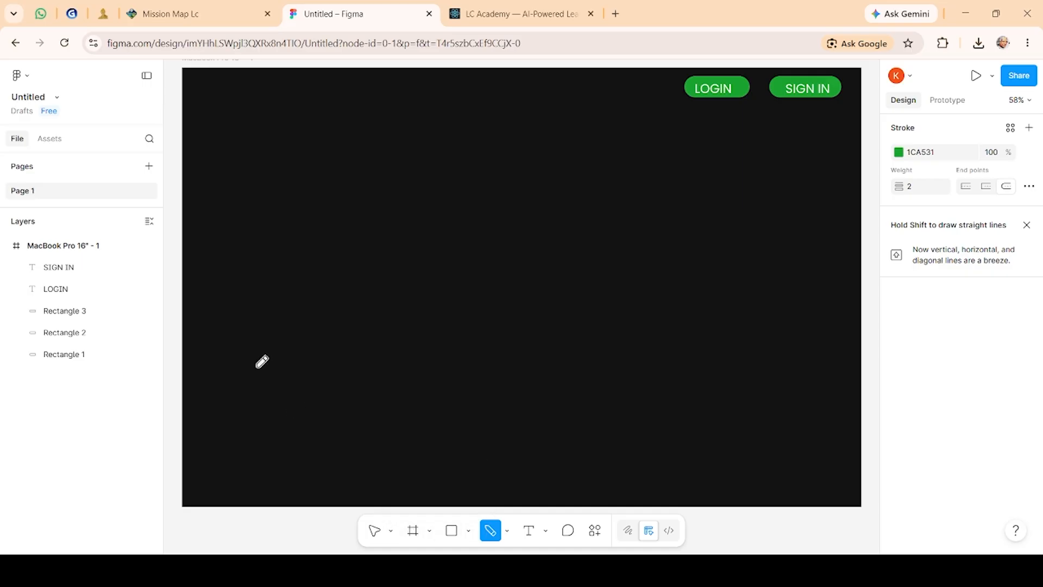
left_click_drag(256, 366, 375, 349)
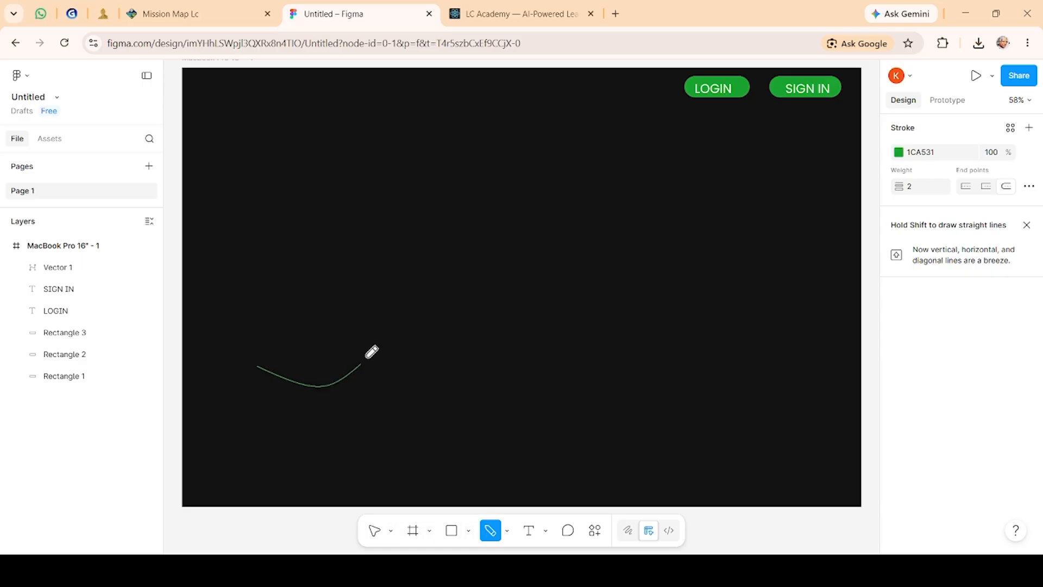
left_click(510, 531)
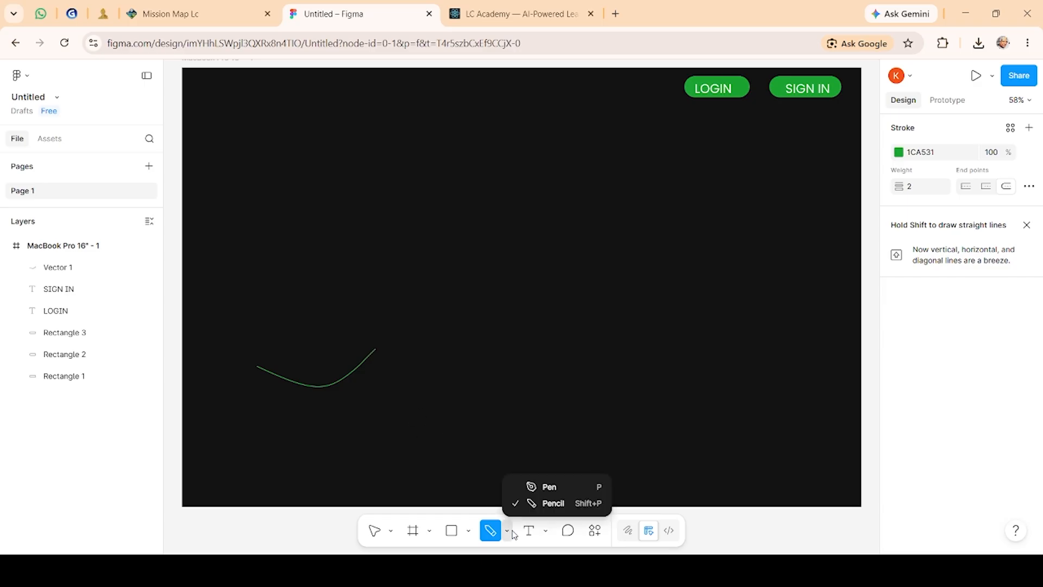
left_click(592, 485)
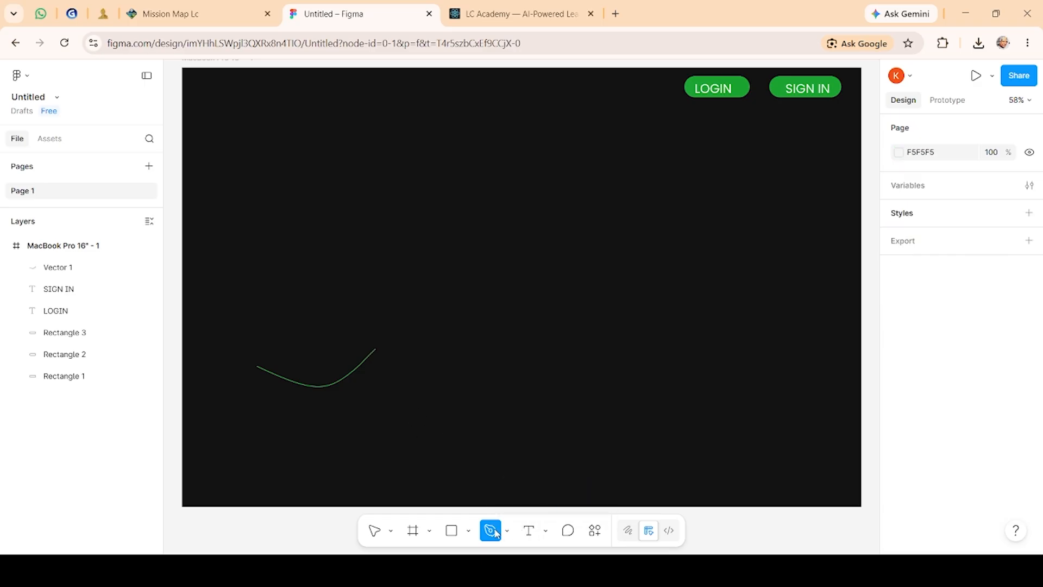
left_click(510, 531)
left_click(510, 531)
left_click(511, 532)
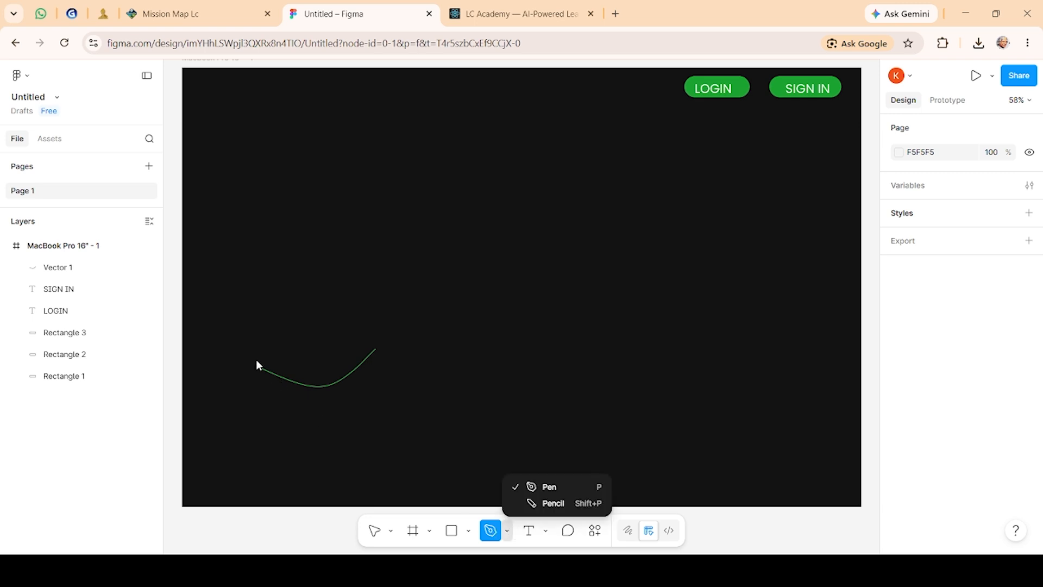
key("ctrl+z")
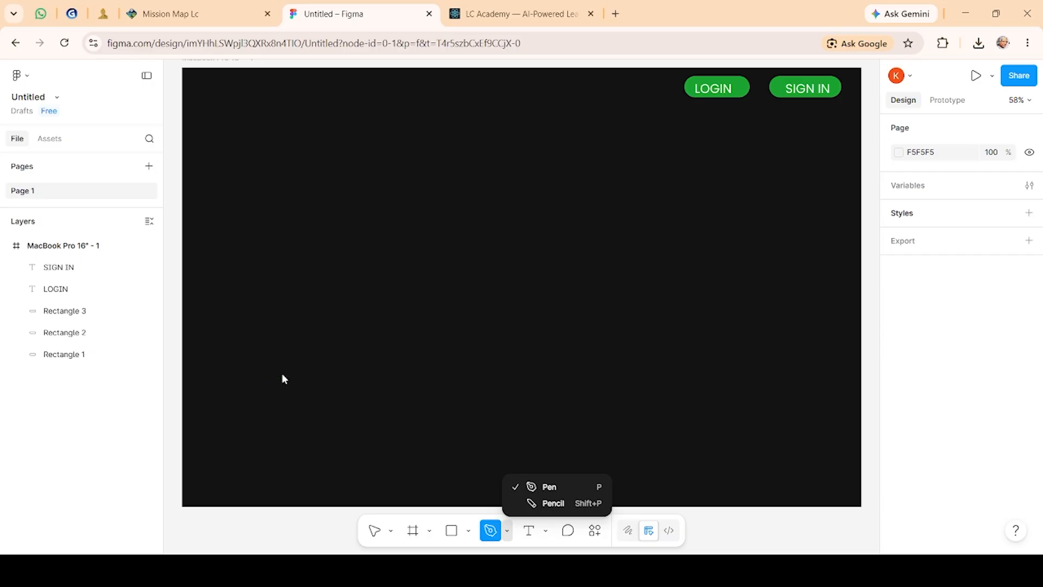
key("Escape")
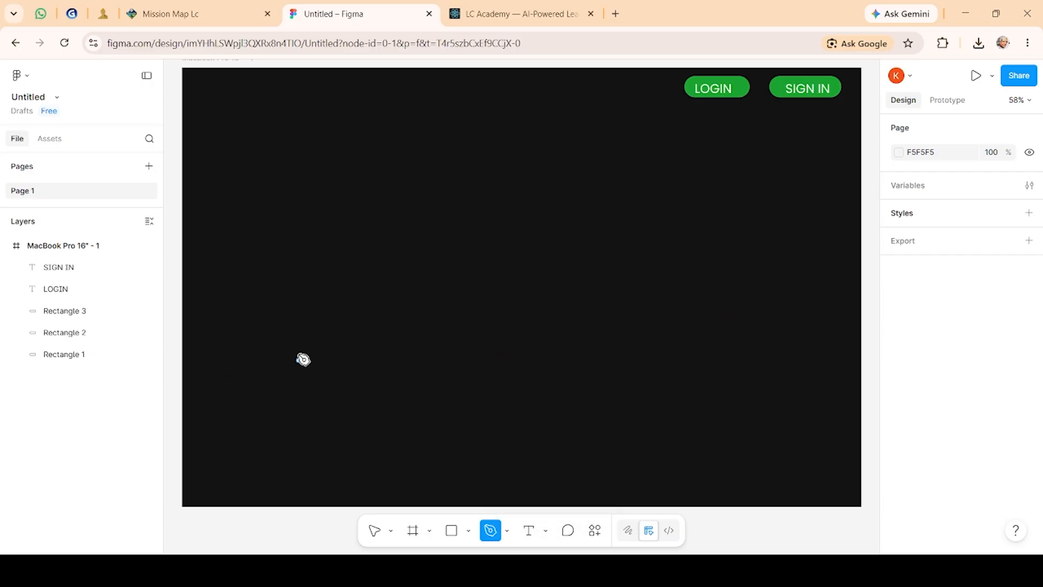
left_click(221, 376)
scroll(544, 326, "up", 1)
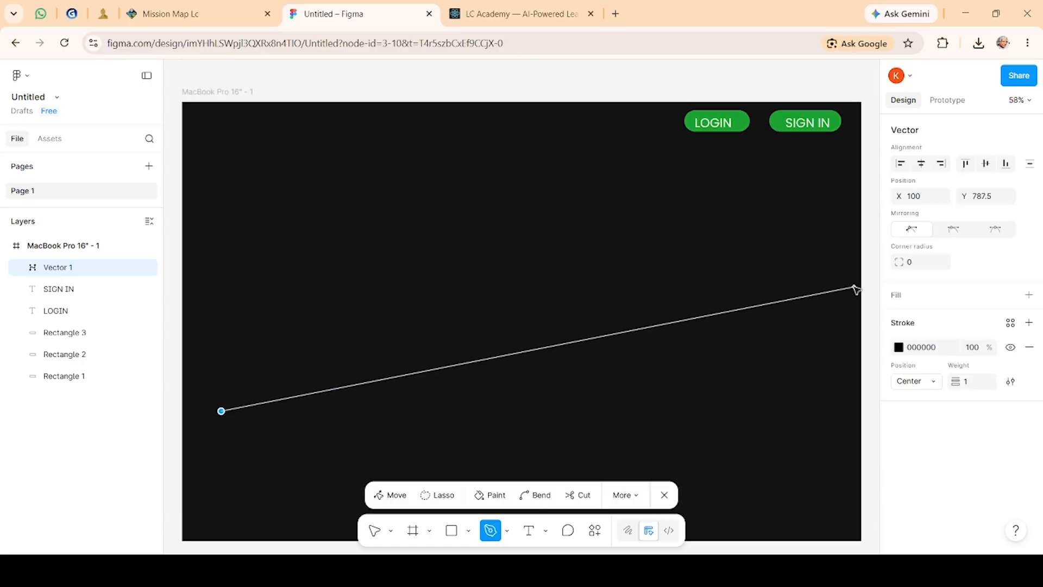
key("Escape")
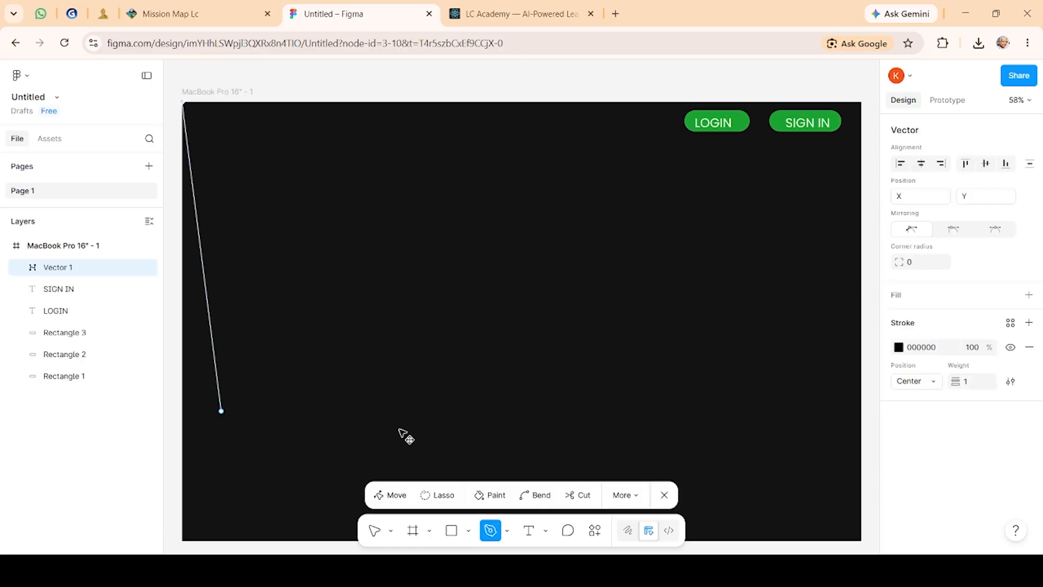
key("Delete")
key("ctrl+z")
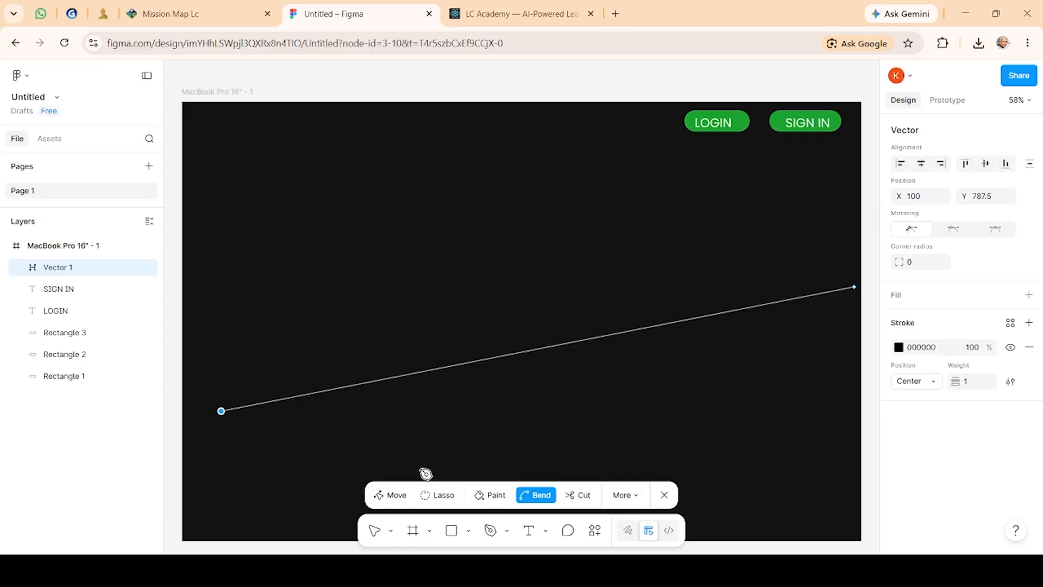
key("Escape")
key("Delete")
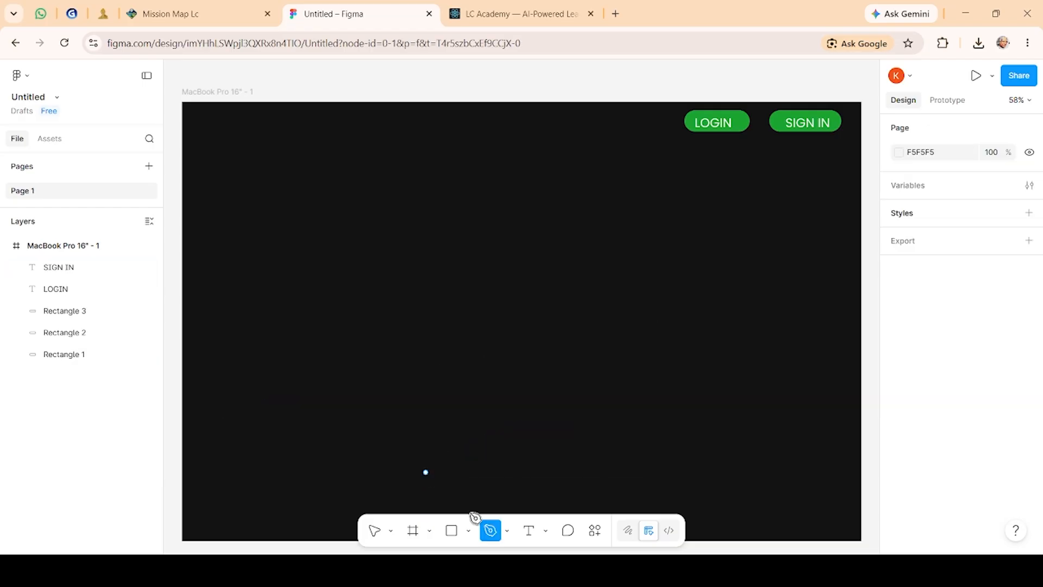
Step: Draw a long wavy green stroke across the frame with the Pencil tool
left_click(507, 530)
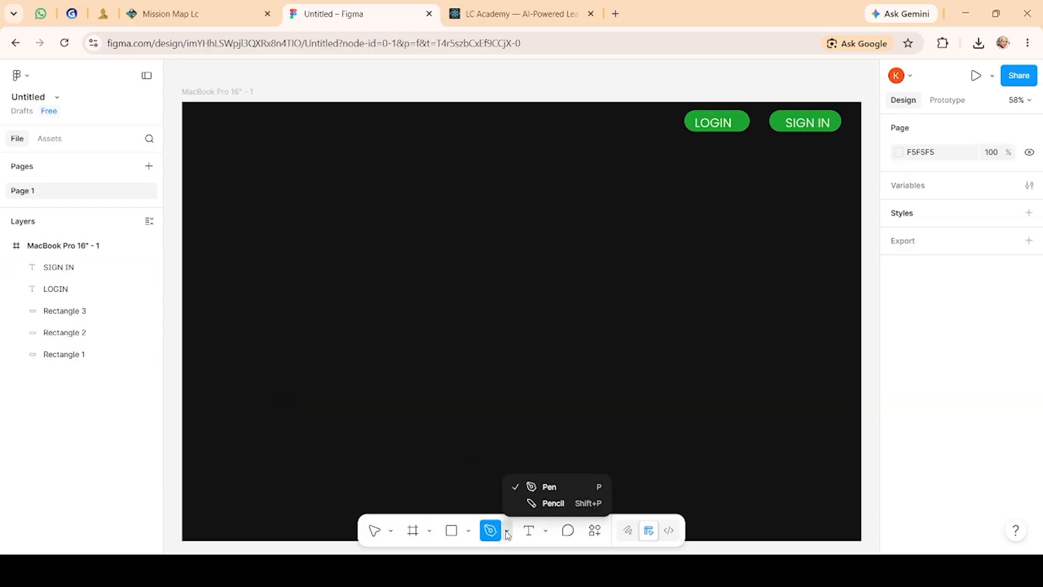
left_click(555, 502)
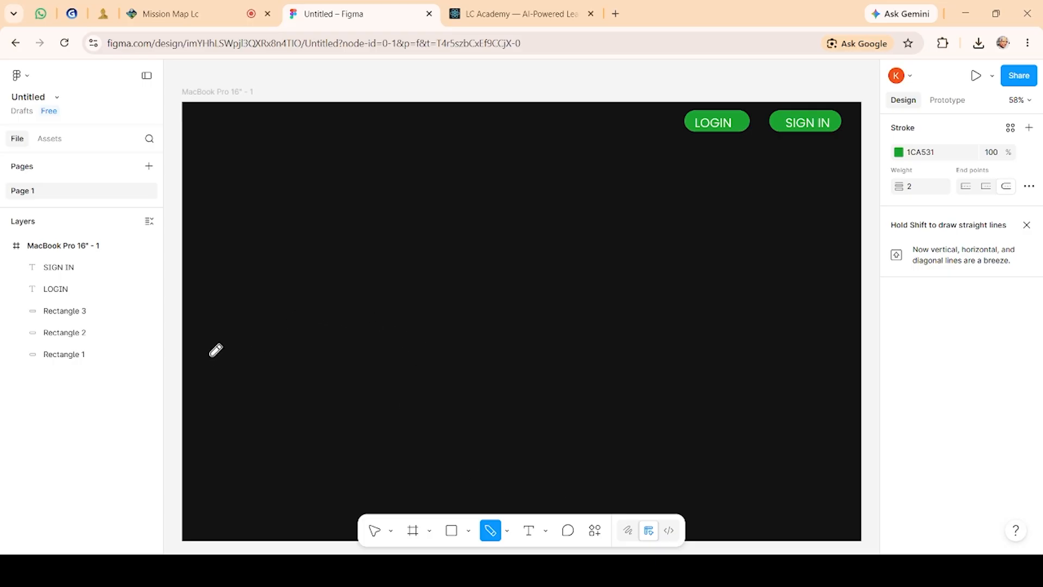
mouse_move(211, 355)
left_mouse_down()
mouse_move(483, 169)
mouse_move(449, 417)
mouse_move(880, 216)
left_mouse_up()
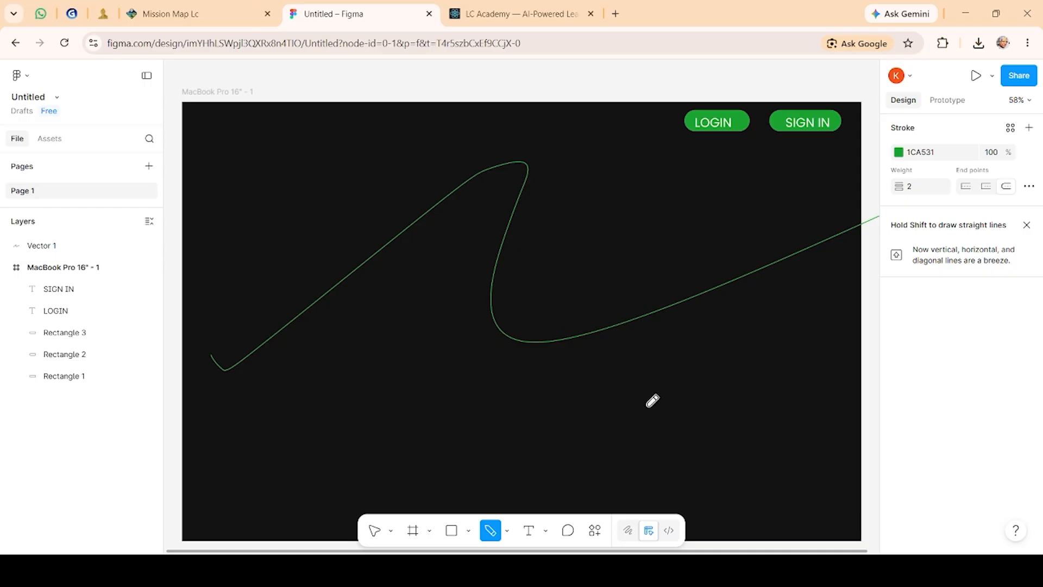
Step: Switch to Draw mode and pick the marker brush with a size of 16
left_click(633, 535)
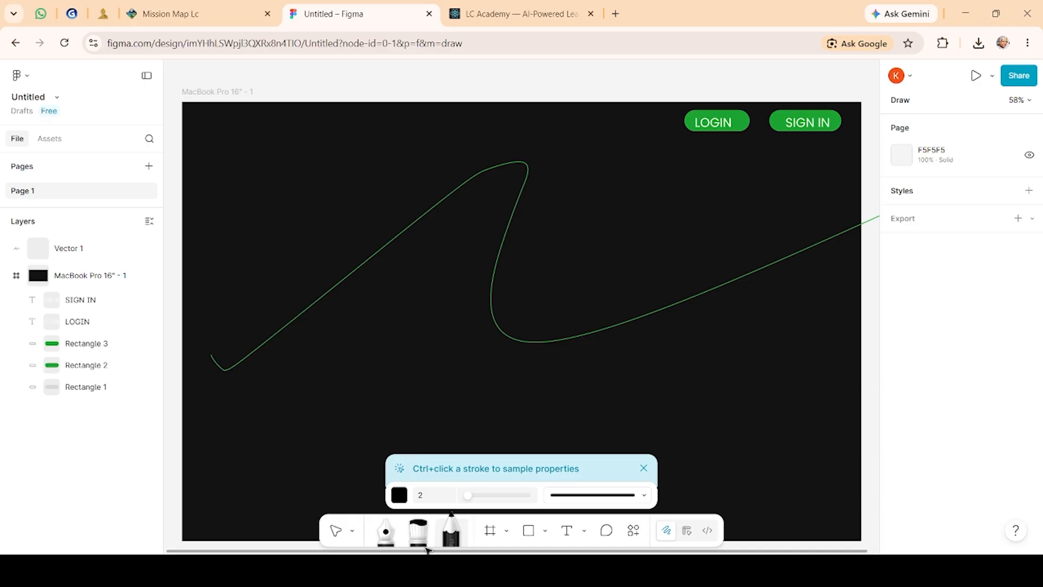
left_click(420, 533)
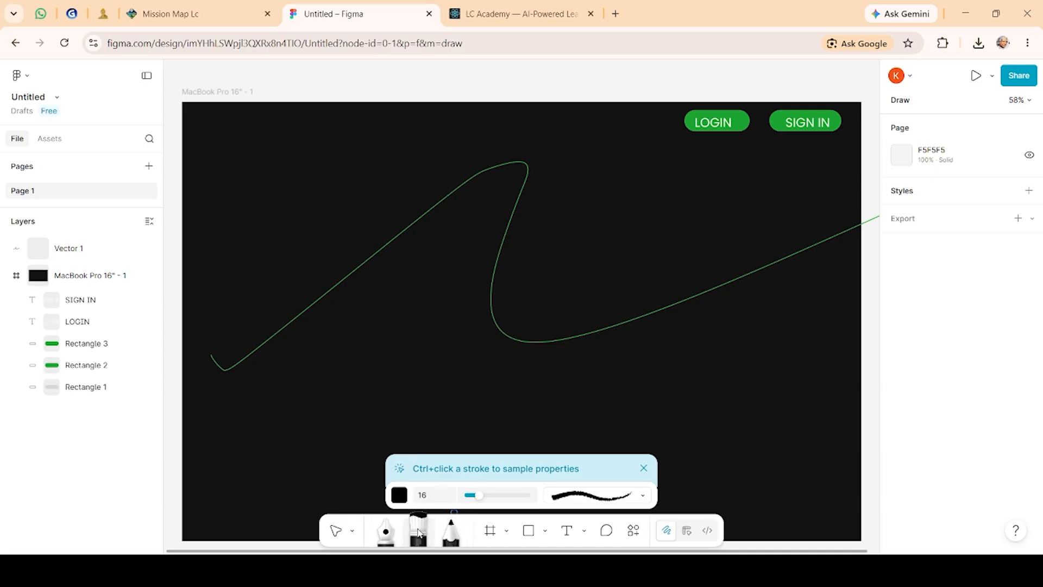
Step: Set the marker colour to green 1CA531 and delete the earlier thin wavy pencil stroke
left_click(399, 495)
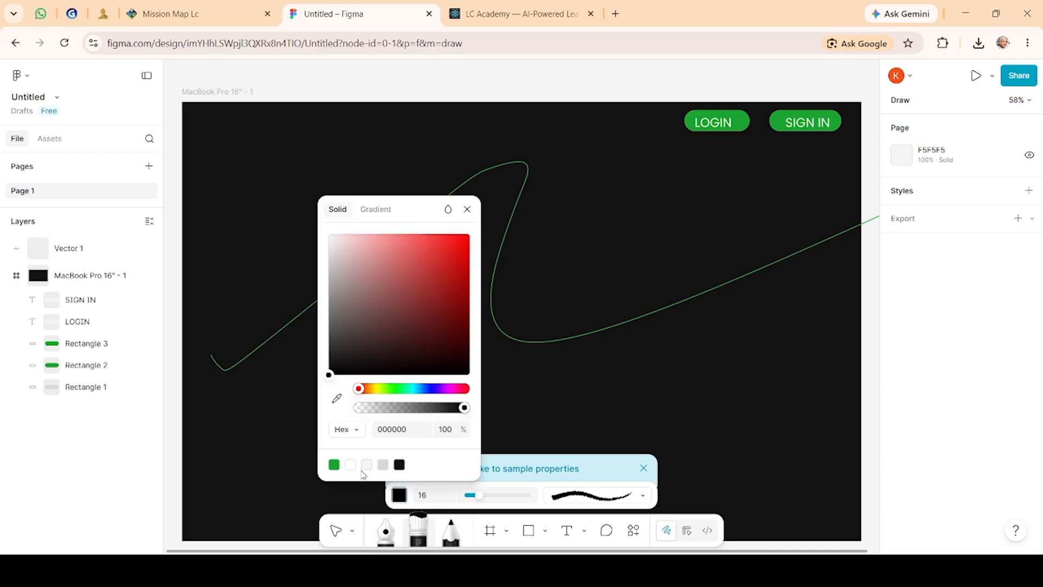
left_click(334, 465)
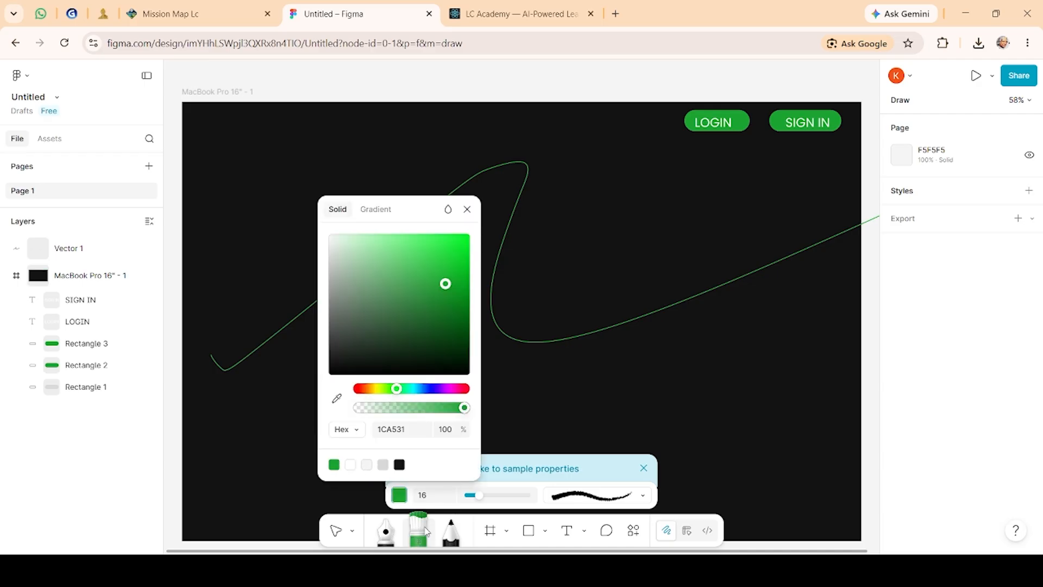
left_click(427, 521)
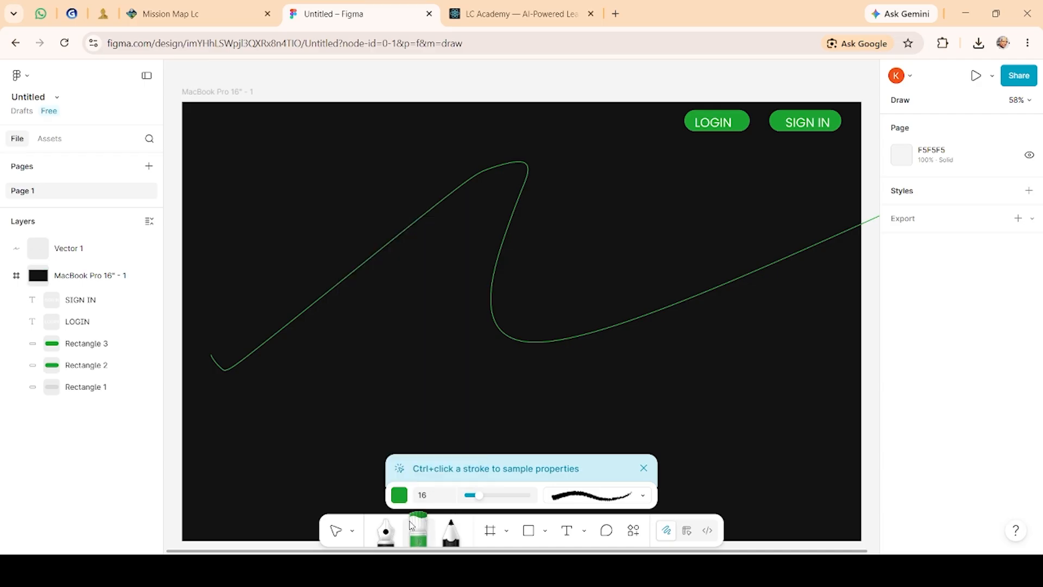
key("Delete")
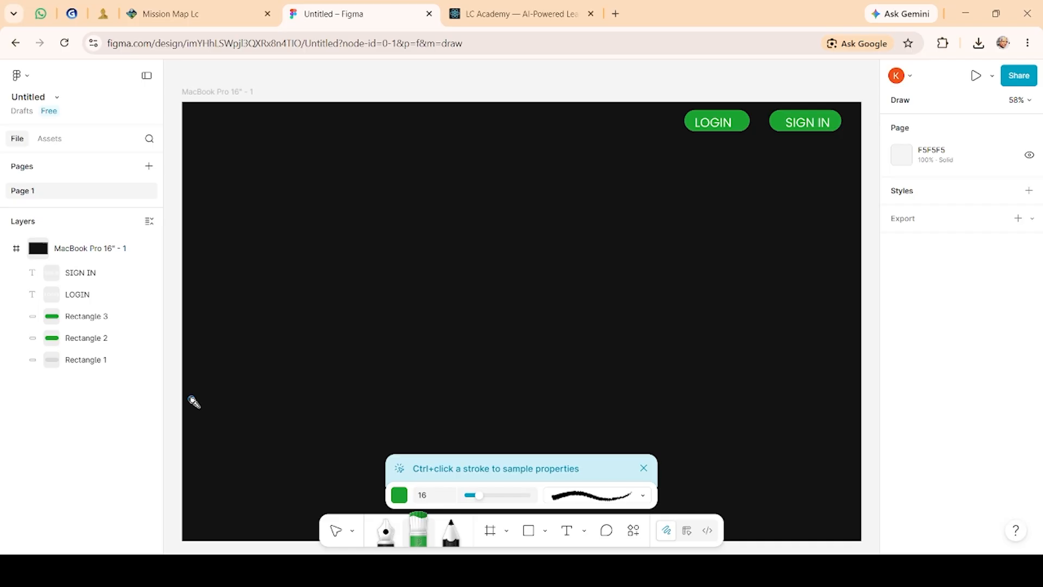
Step: Try several wavy marker strokes across the frame at size 26, undoing each one
mouse_move(194, 402)
left_mouse_down()
mouse_move(617, 204)
mouse_move(880, 364)
left_mouse_up()
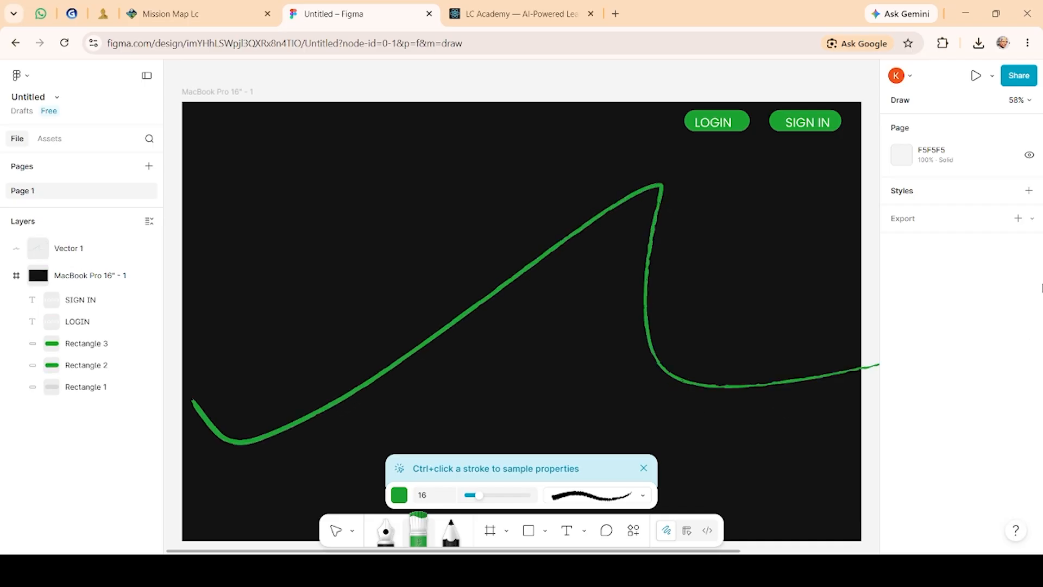
left_click(512, 496)
left_click(506, 496)
left_click(488, 496)
key("ctrl+z")
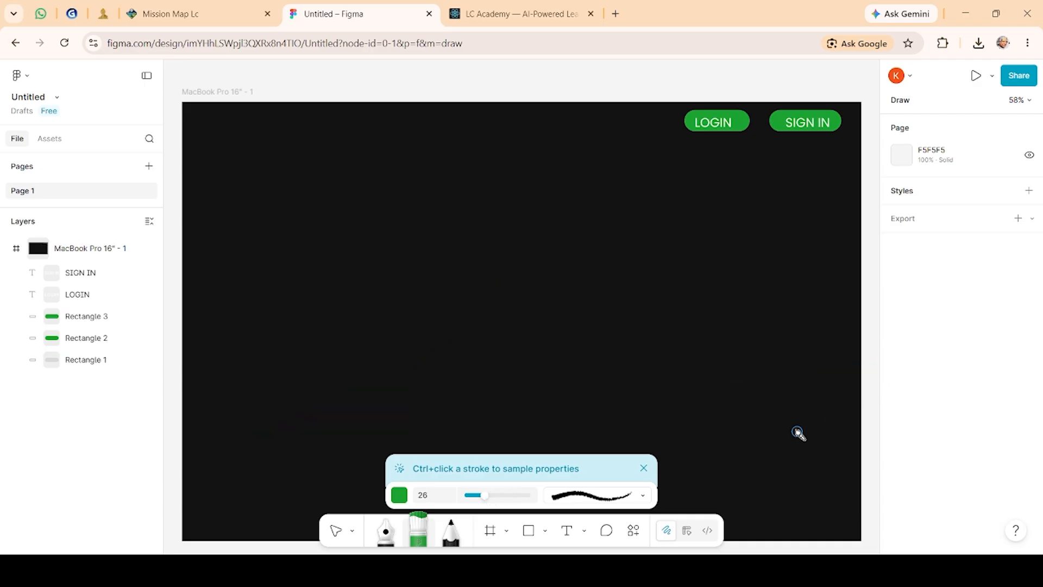
mouse_move(221, 380)
left_mouse_down()
mouse_move(250, 420)
mouse_move(487, 291)
mouse_move(734, 404)
mouse_move(846, 376)
left_mouse_up()
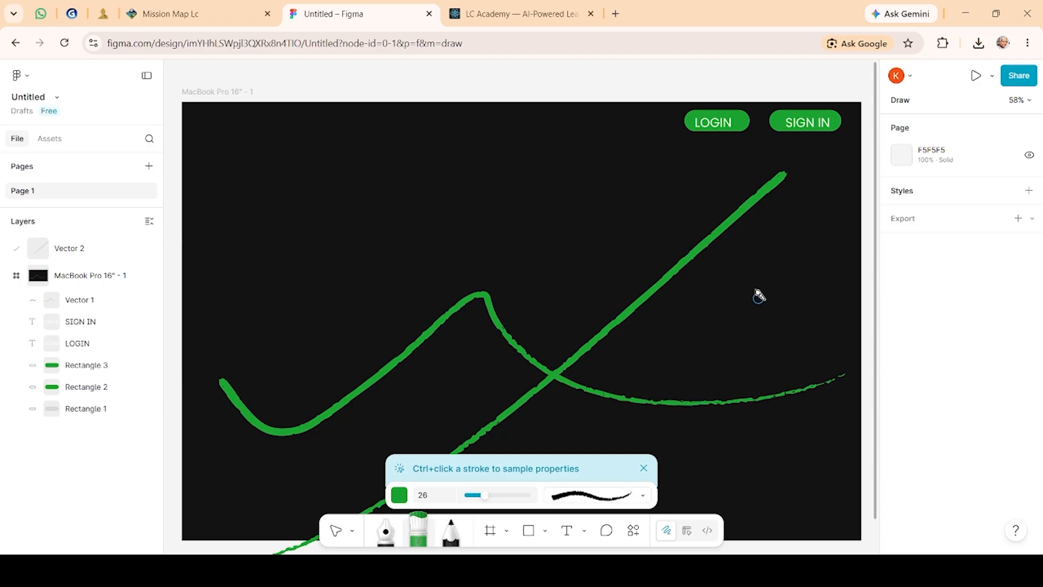
key("ctrl+z")
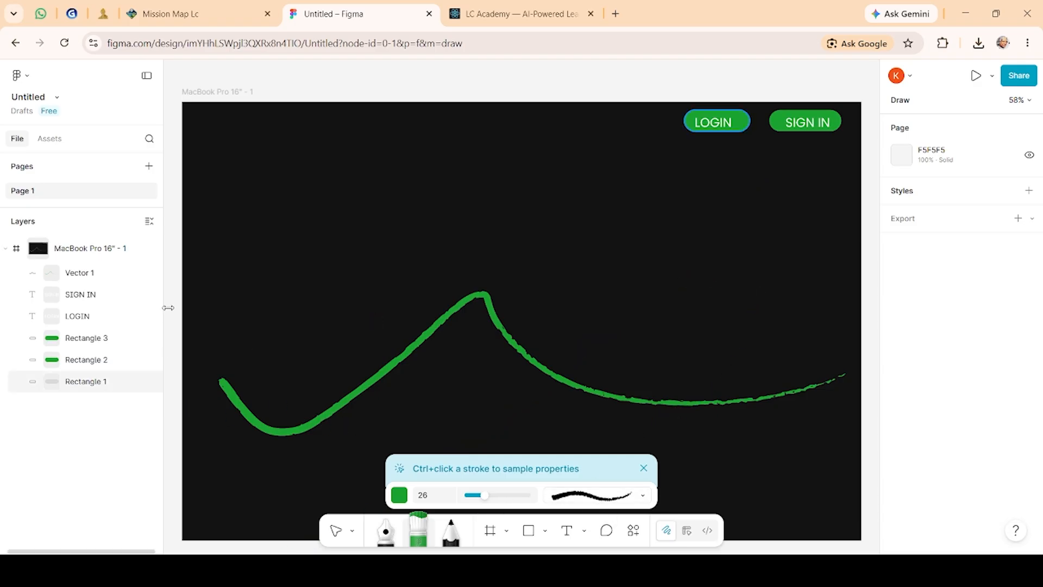
mouse_move(249, 217)
left_mouse_down()
mouse_move(458, 358)
mouse_move(663, 366)
mouse_move(864, 551)
left_mouse_up()
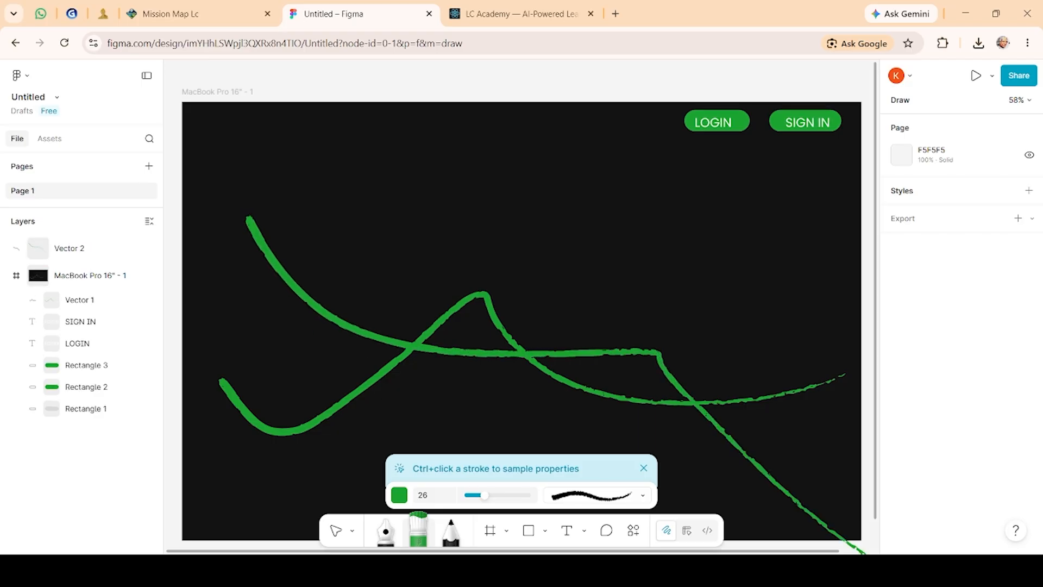
key("ctrl+z")
key("ctrl+z")
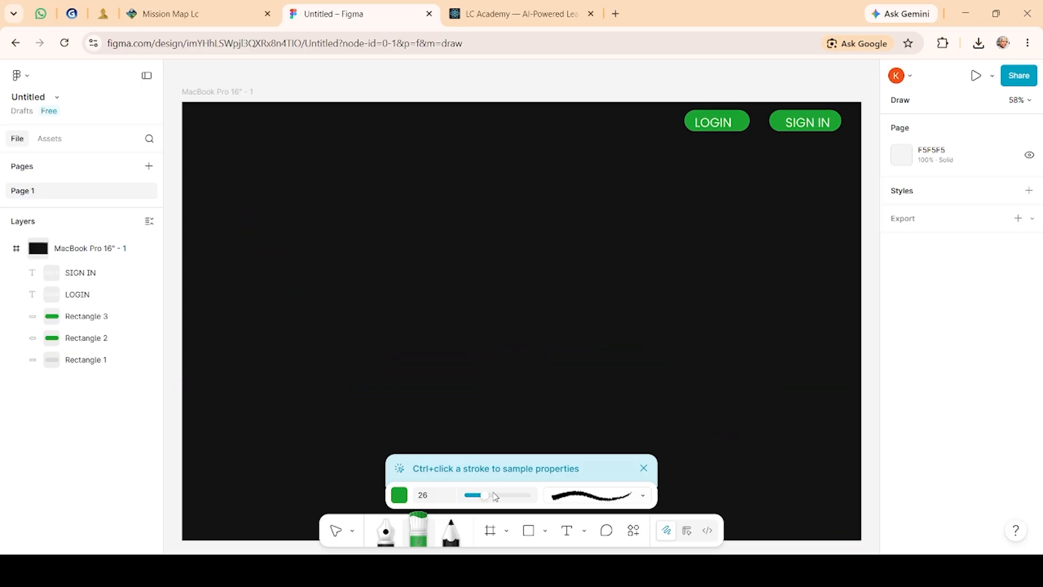
Step: Increase the marker size to 46 and try two more strokes across the frame, undoing both
left_click(495, 496)
mouse_move(199, 396)
left_mouse_down()
mouse_move(296, 518)
mouse_move(812, 445)
left_mouse_up()
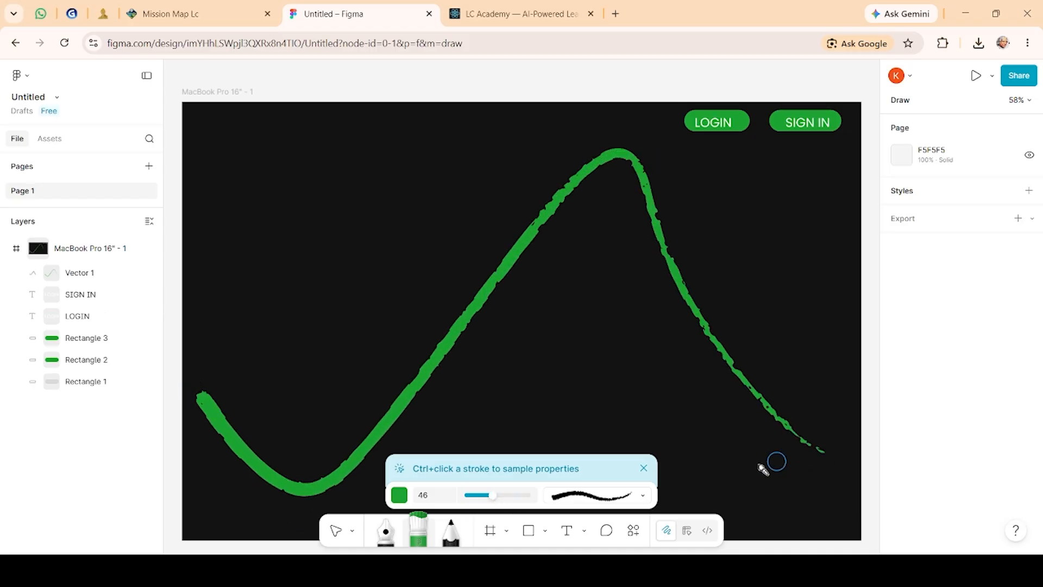
left_click_drag(804, 439, 1042, 177)
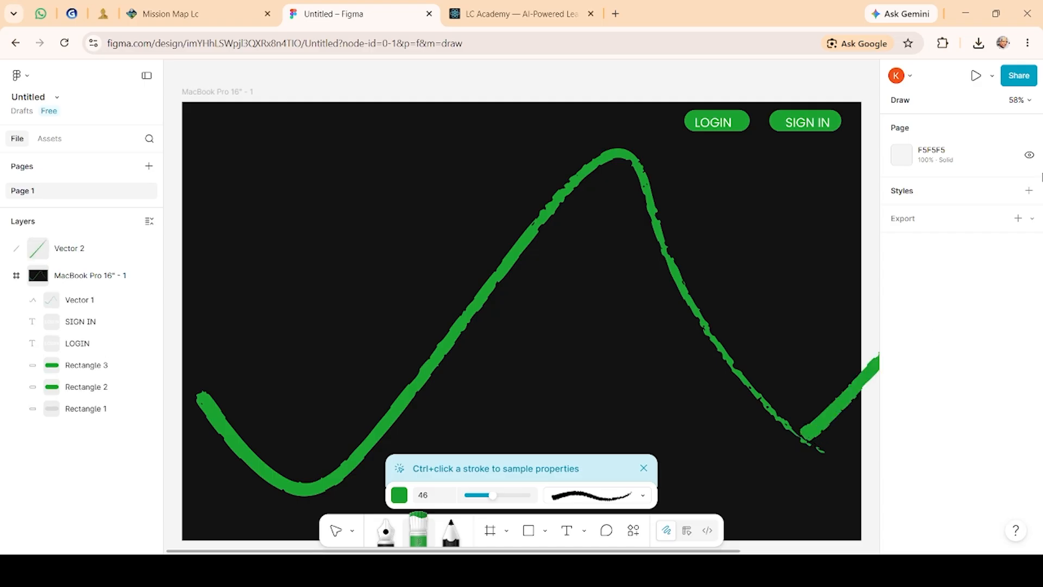
key("ctrl+z")
key("ctrl+z")
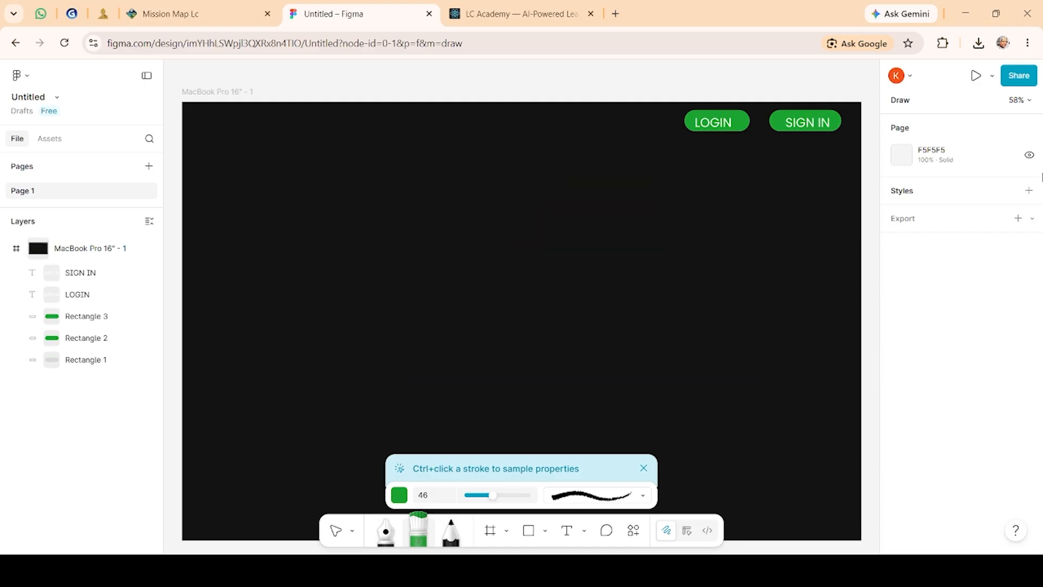
Step: Switch to the Biopic brush and draw a wavy stroke from the frame's left edge to its lower right
left_click(587, 495)
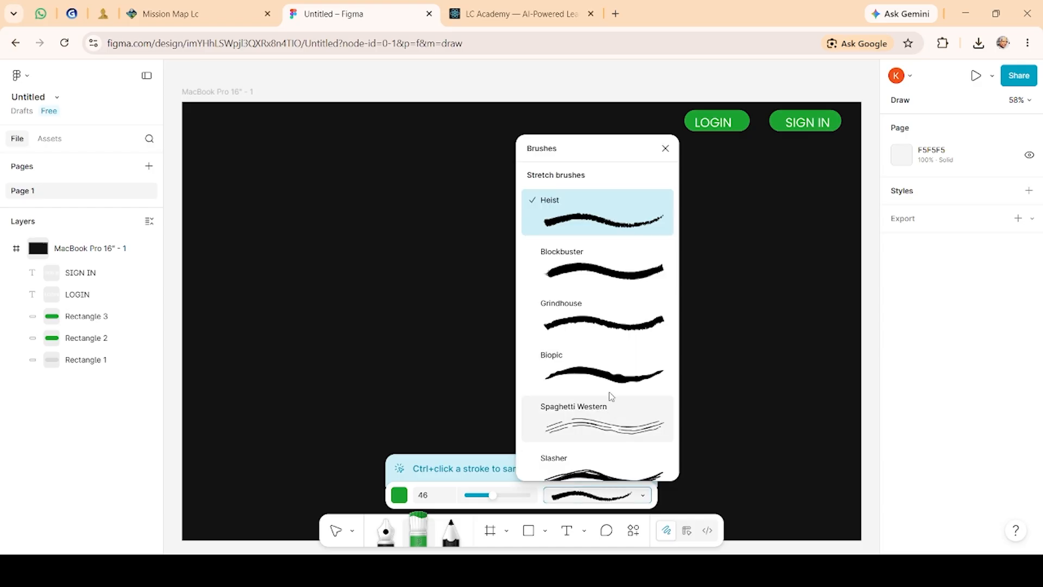
left_click(600, 373)
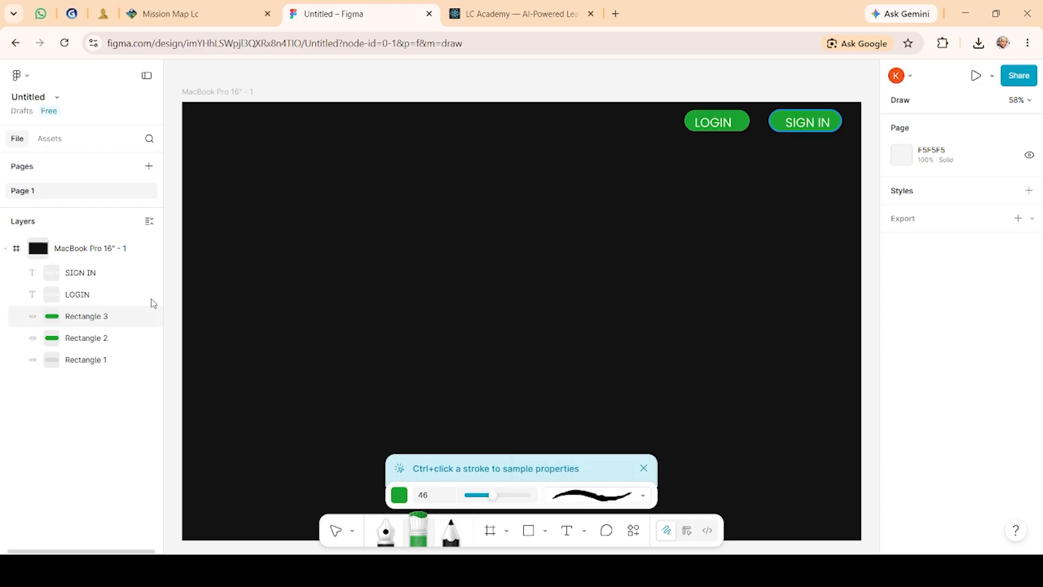
mouse_move(209, 350)
left_mouse_down()
mouse_move(513, 255)
mouse_move(877, 515)
left_mouse_up()
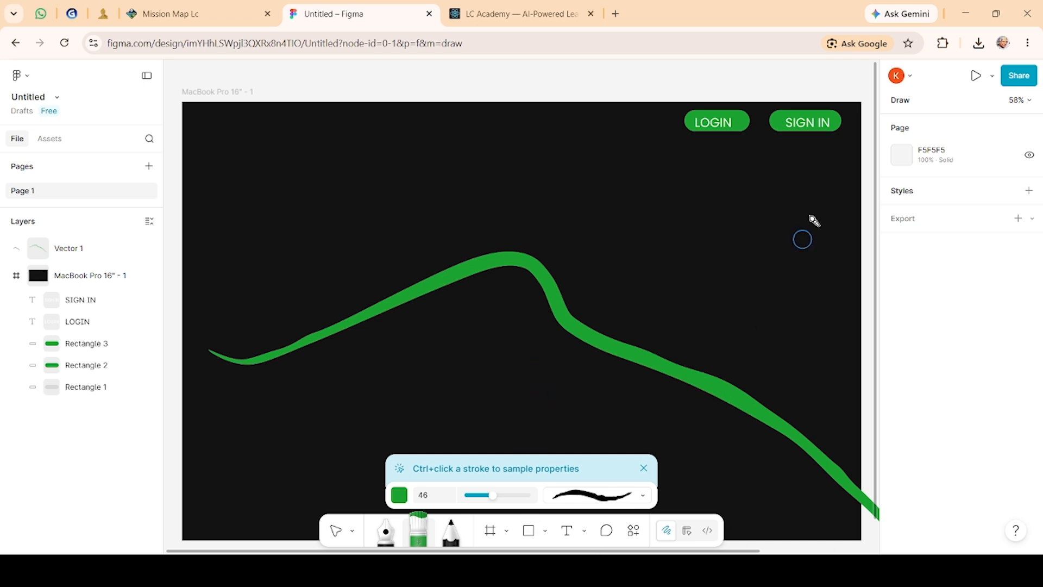
Step: Add a GAMING text box about 328 × 58 at the frame's top left with the Text tool
left_click(565, 537)
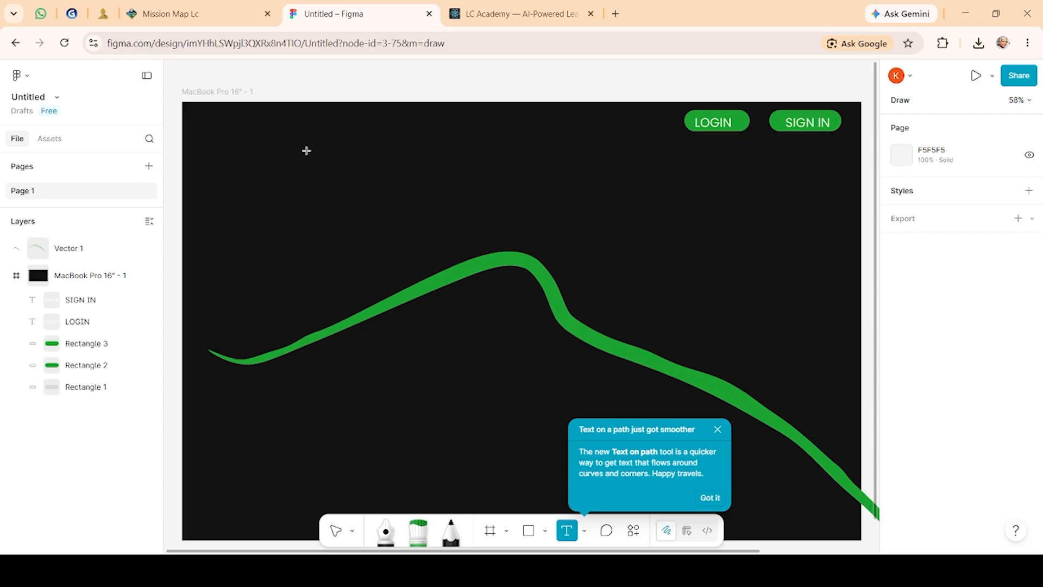
left_click_drag(201, 114, 331, 139)
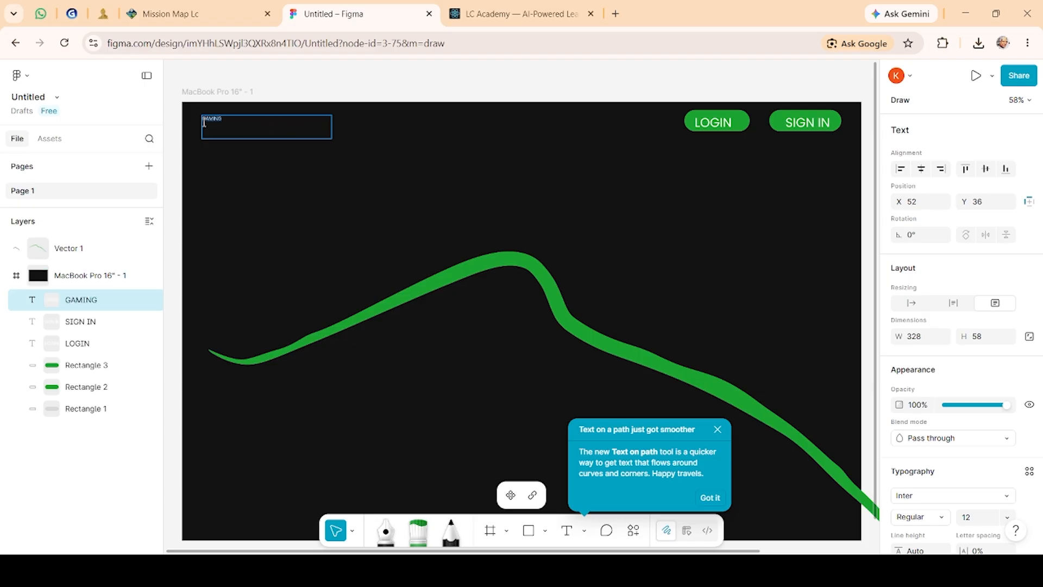
Step: Set the GAMING text's font to Irish Grover at size 64
scroll(951, 441, "down", 2)
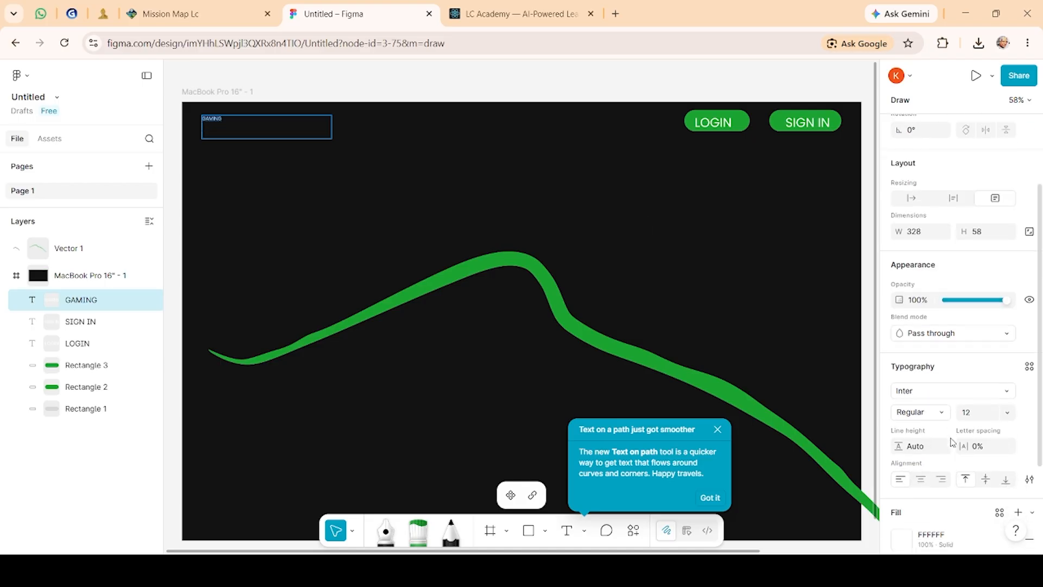
left_click(962, 395)
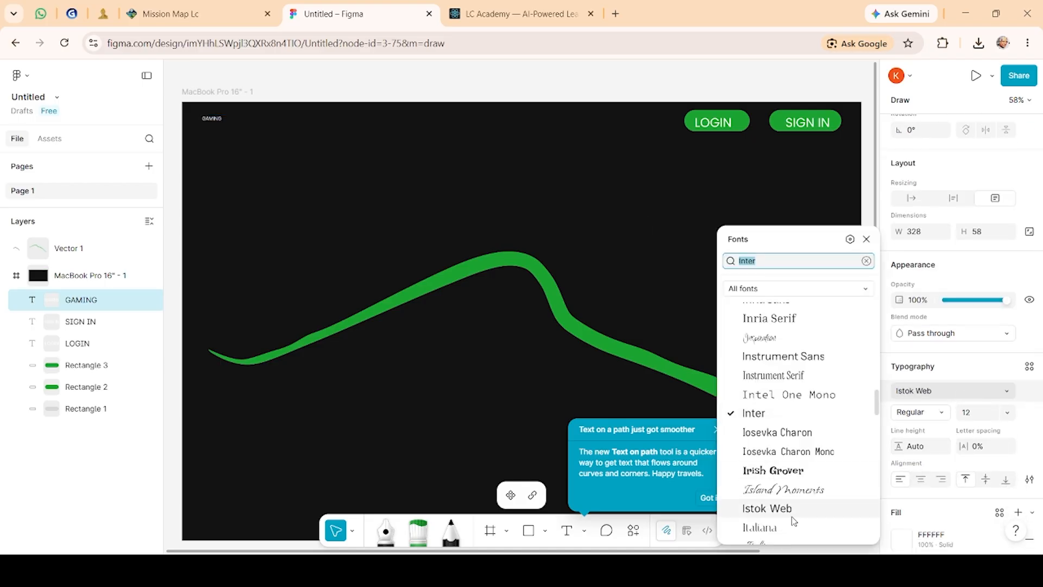
scroll(789, 513, "down", 2)
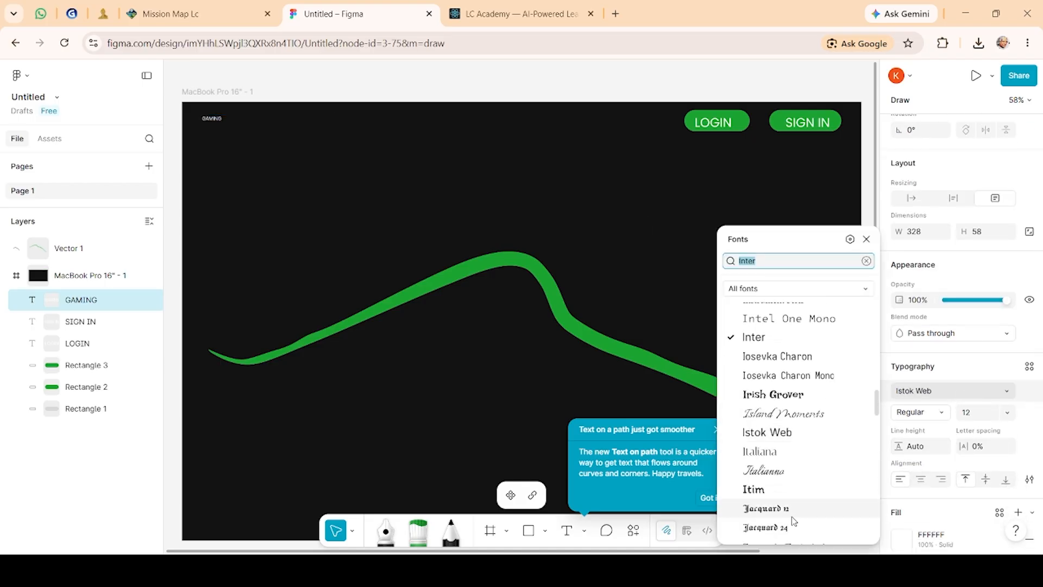
left_click(795, 396)
left_click(1001, 416)
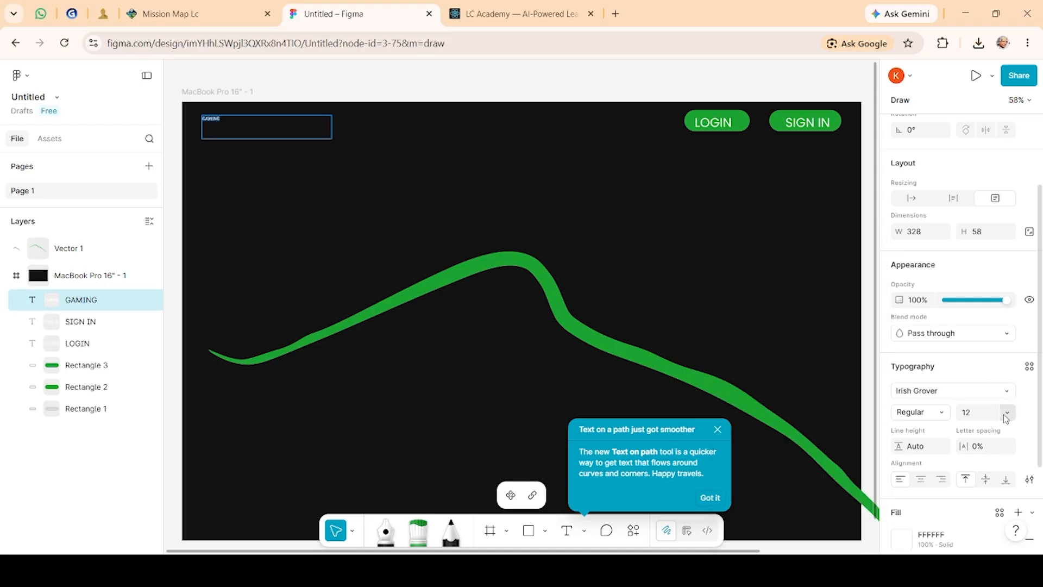
left_click(1007, 414)
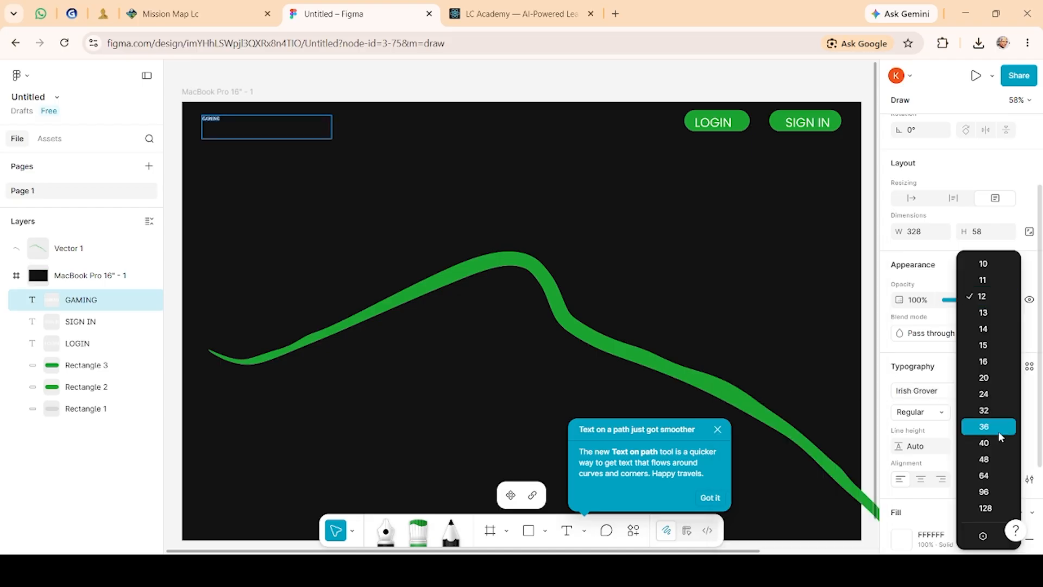
left_click(989, 475)
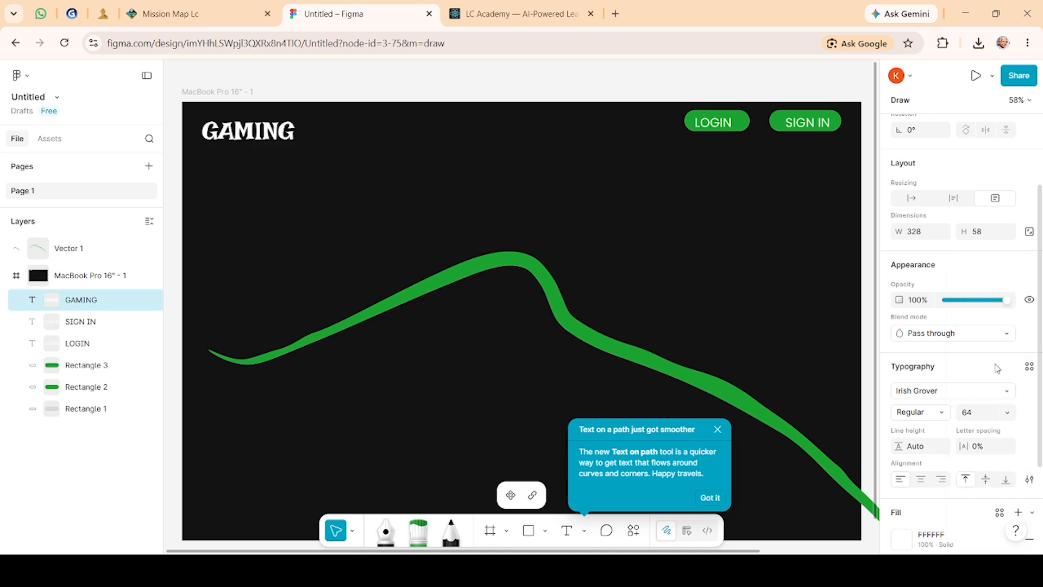
Step: Change the GAMING text's font to Joti One
left_click(1006, 391)
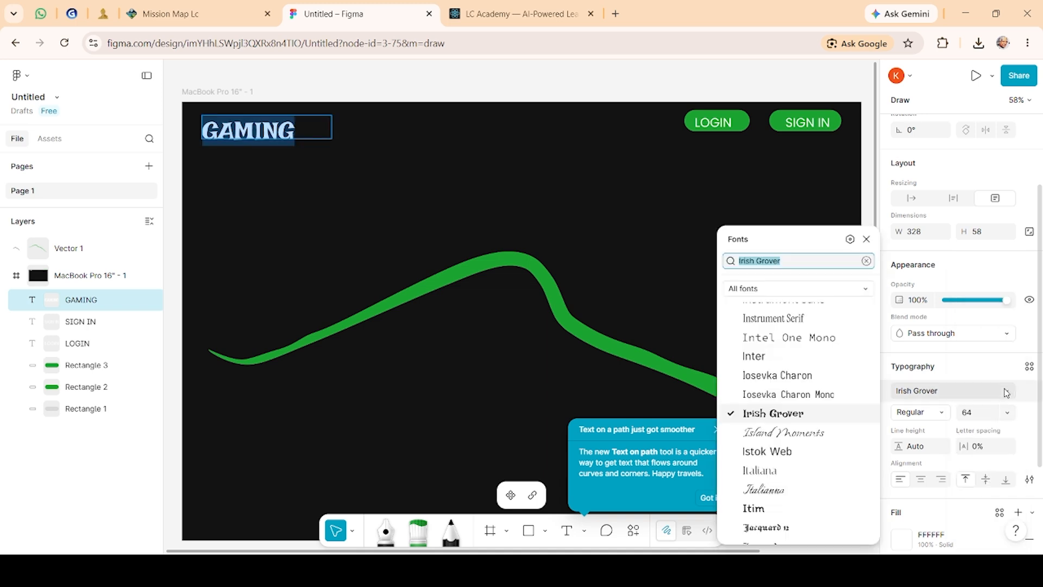
left_click(795, 469)
scroll(796, 468, "down", 2)
scroll(795, 468, "down", 4)
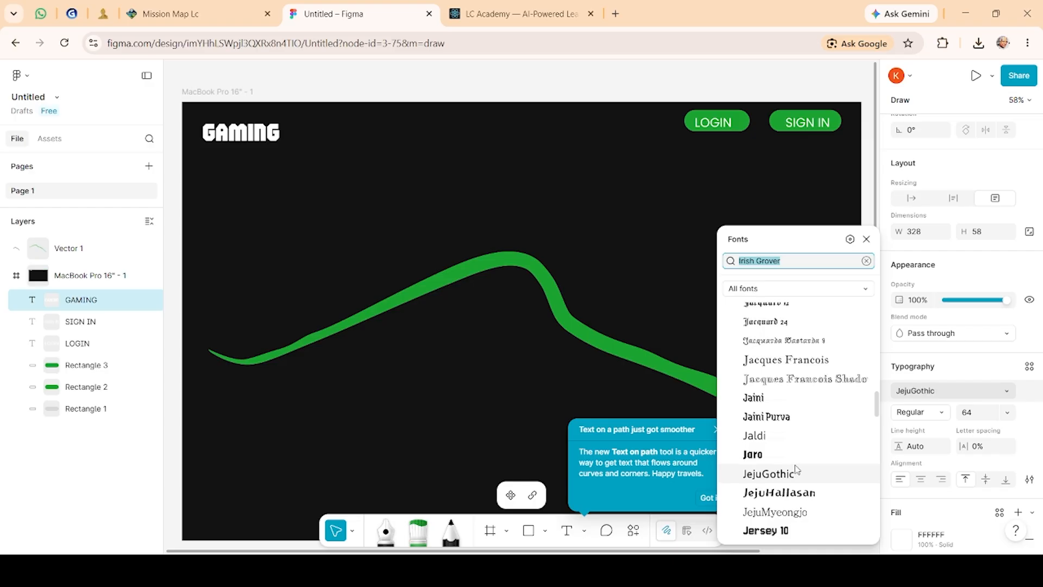
scroll(796, 469, "down", 5)
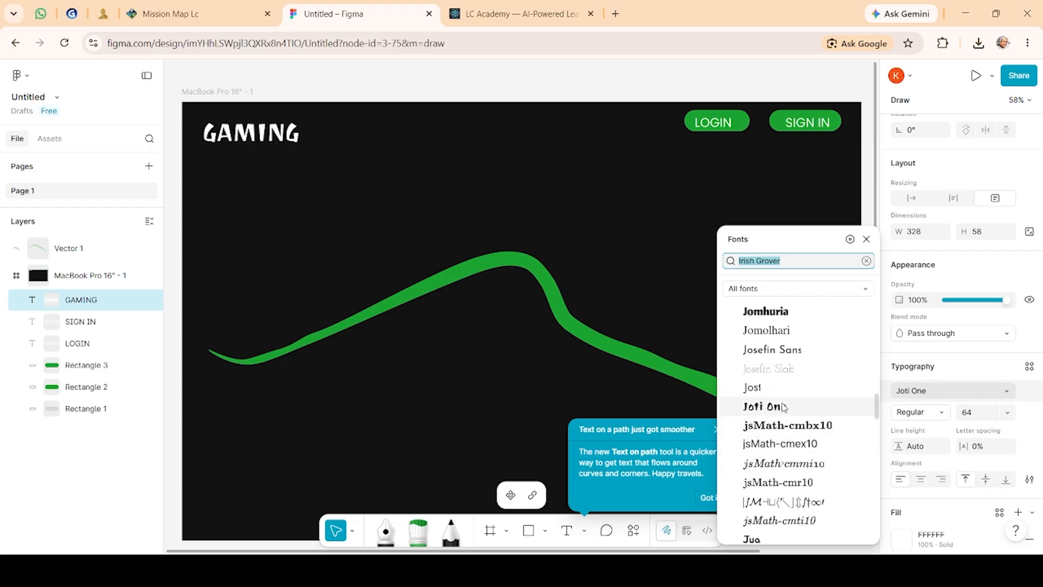
left_click(783, 407)
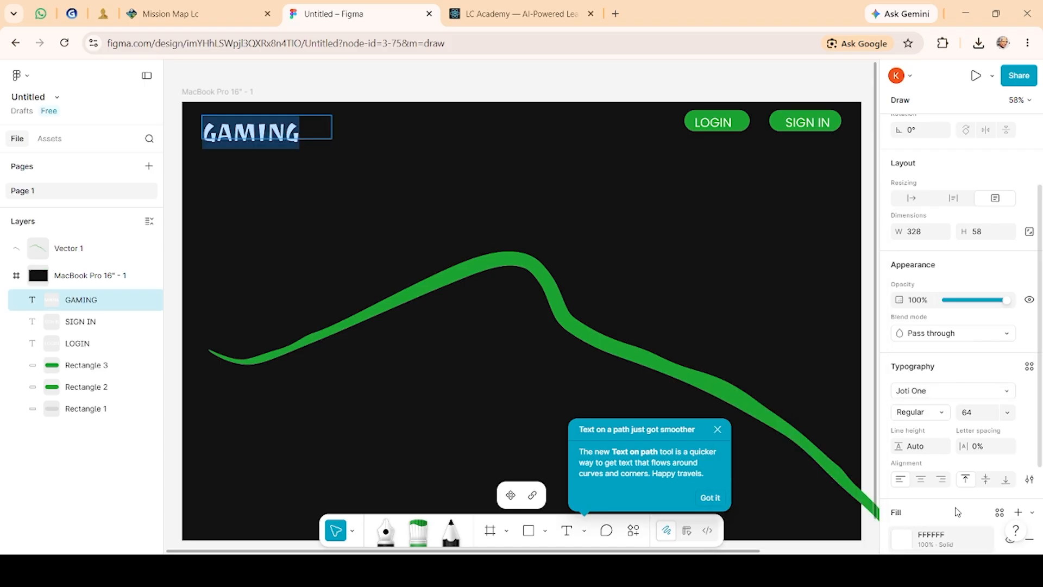
Step: Fill the GAMING text with green 1CA531 and deselect it
scroll(965, 468, "down", 3)
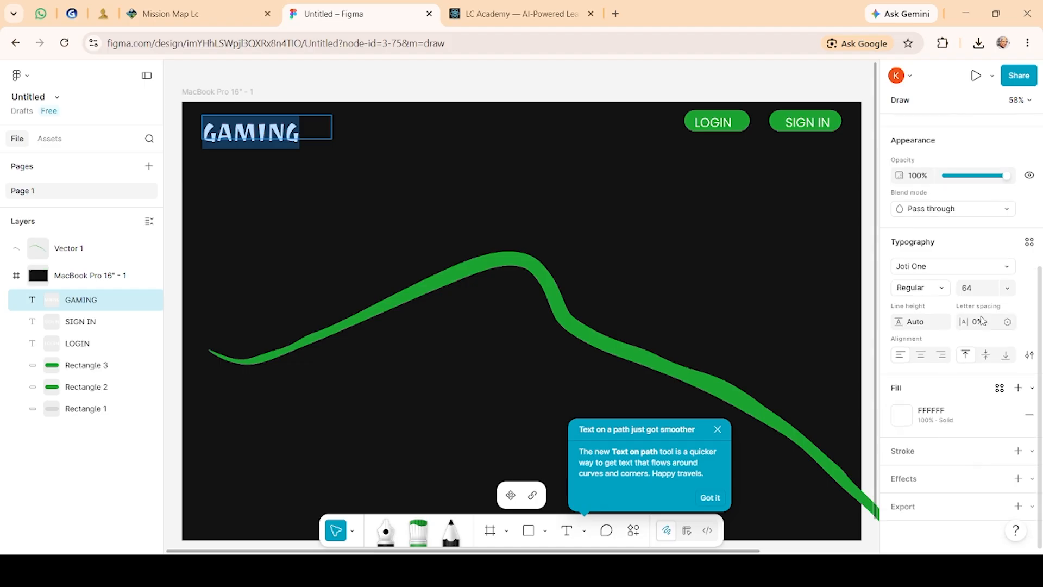
left_click(899, 411)
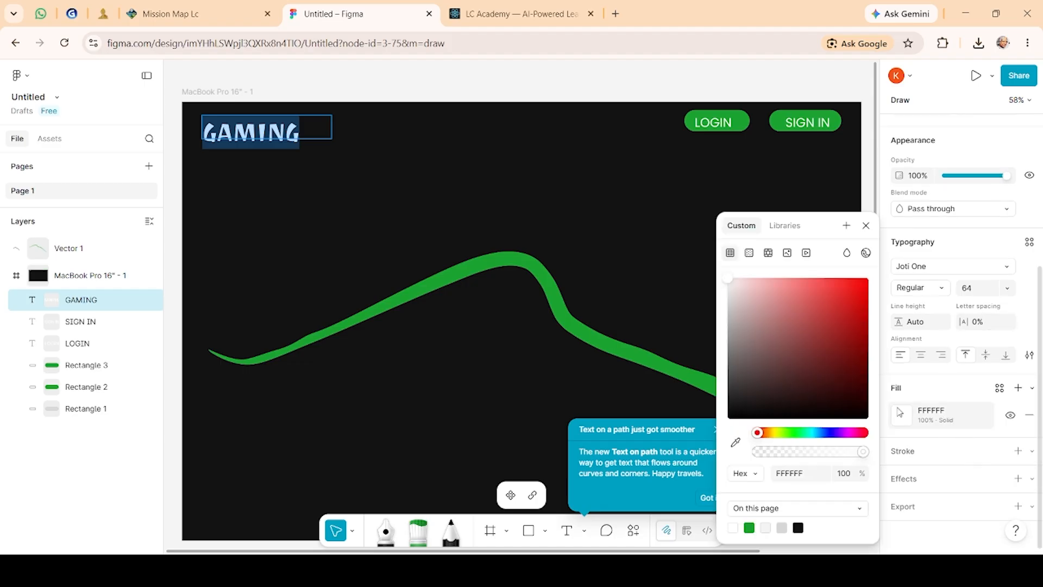
left_click(749, 528)
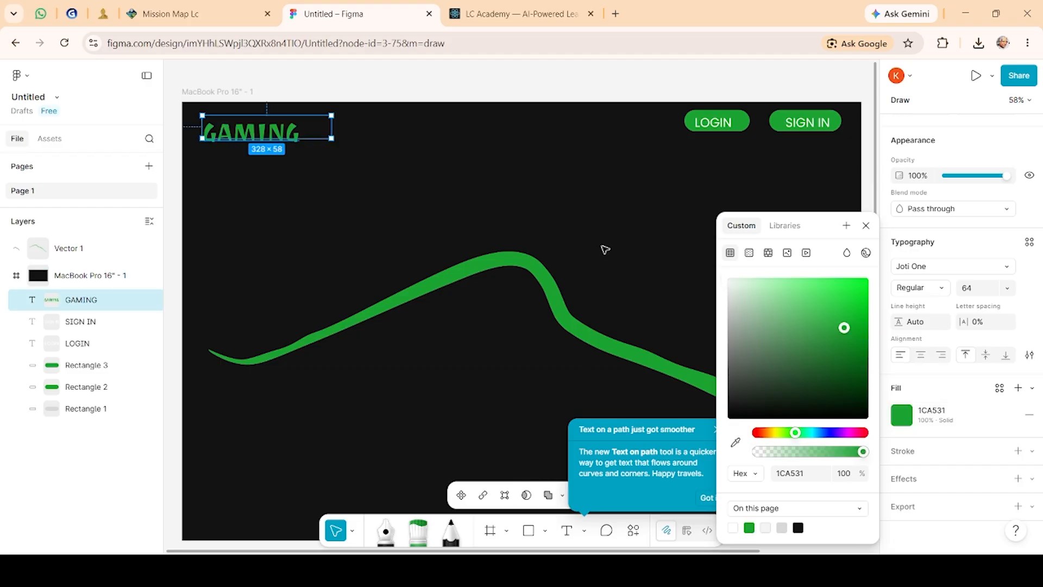
left_click(536, 146)
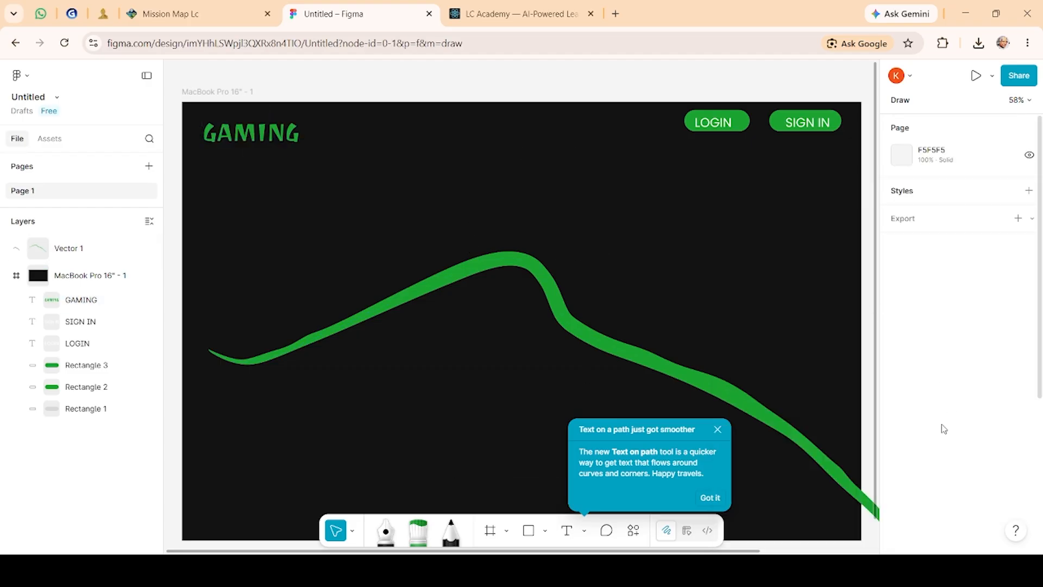
Step: Dismiss the tip, delete the Biopic marker stroke, and pick the marker again
left_click(717, 429)
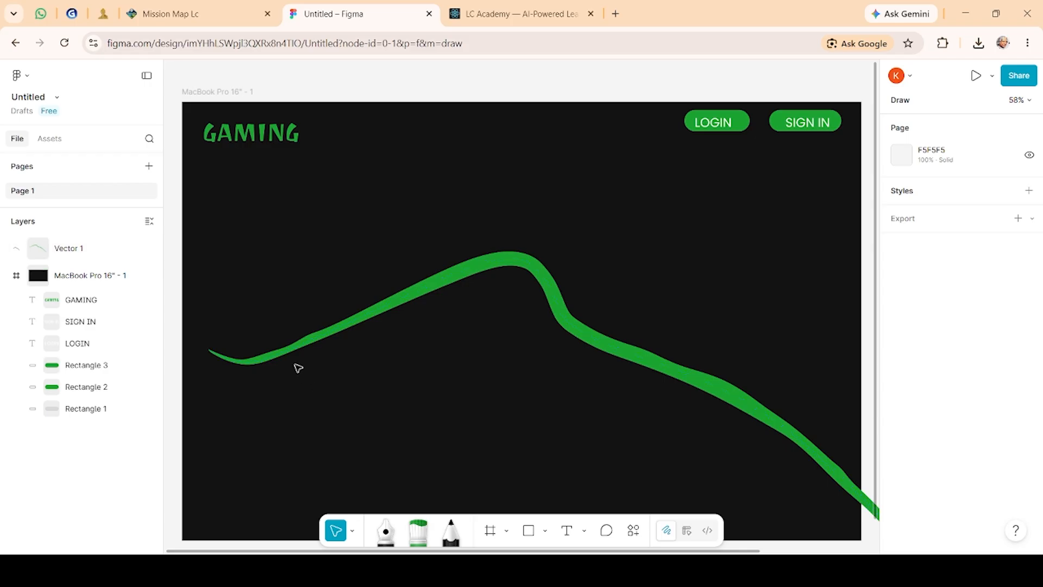
left_click(402, 304)
key("Delete")
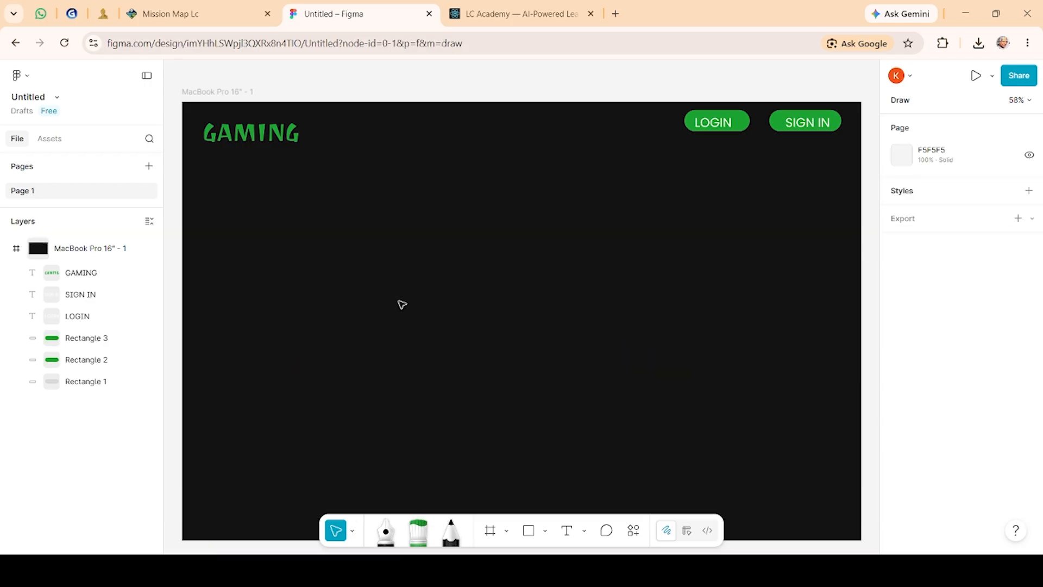
left_click(414, 531)
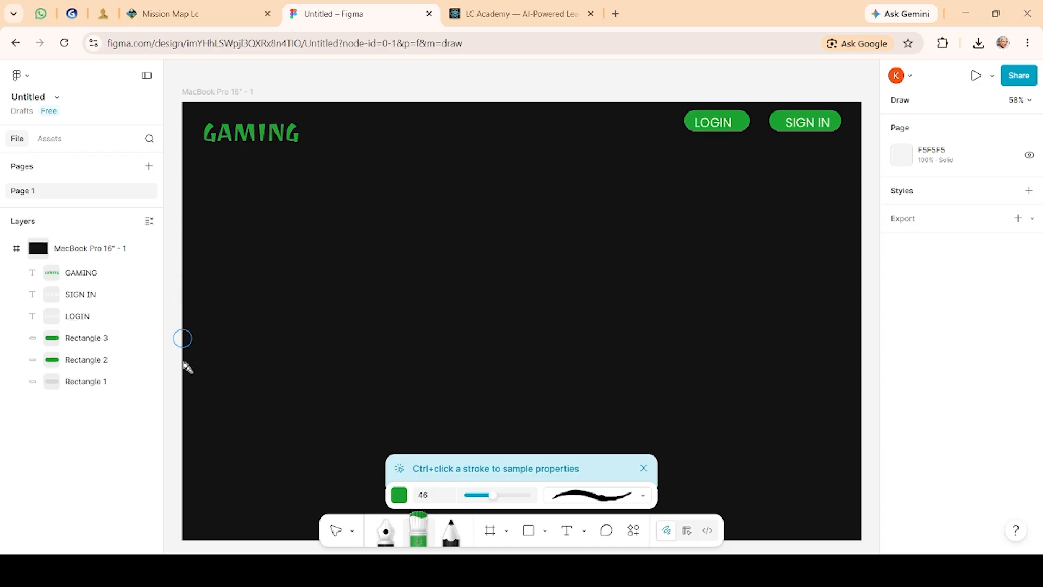
Step: Draw a green marker stroke curving from the frame's left edge down and across the lower header
mouse_move(184, 279)
left_mouse_down()
mouse_move(498, 413)
mouse_move(940, 442)
left_mouse_up()
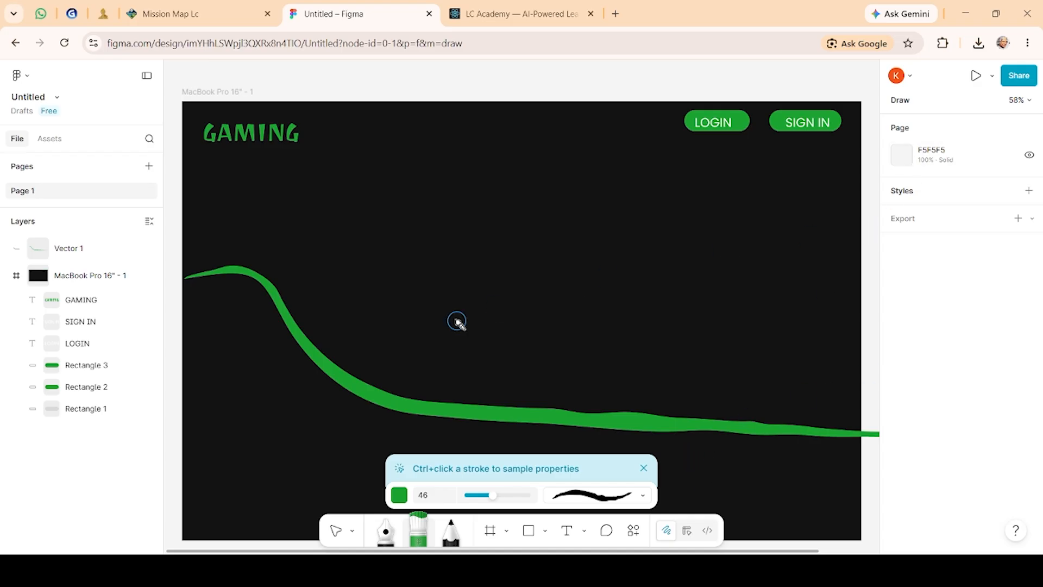
key("ctrl+z")
mouse_move(183, 330)
left_mouse_down()
mouse_move(395, 360)
mouse_move(851, 520)
left_mouse_up()
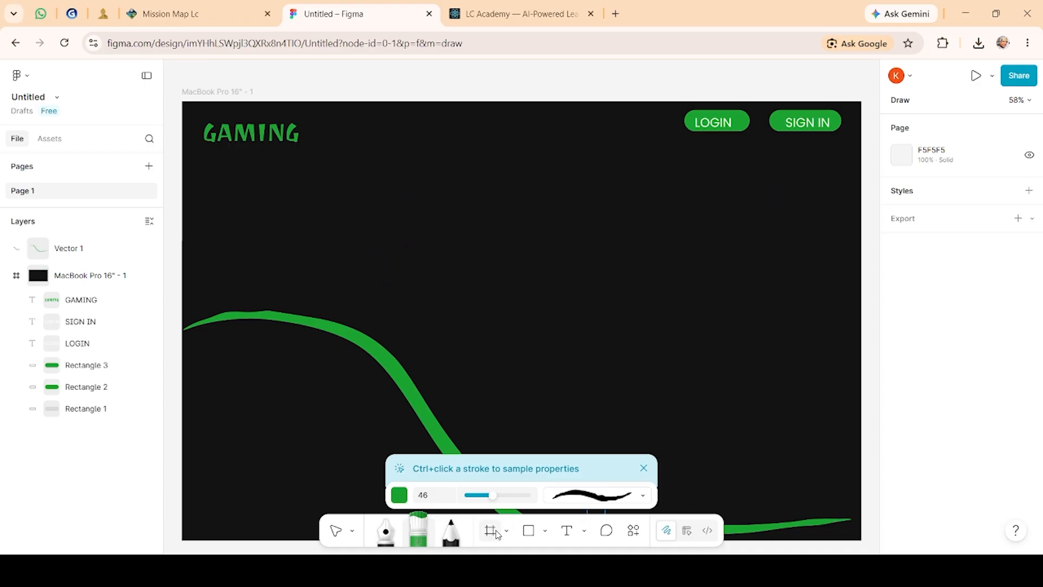
Step: Insert the Gaming Image 2 picture onto the frame near the lower right
left_click(545, 532)
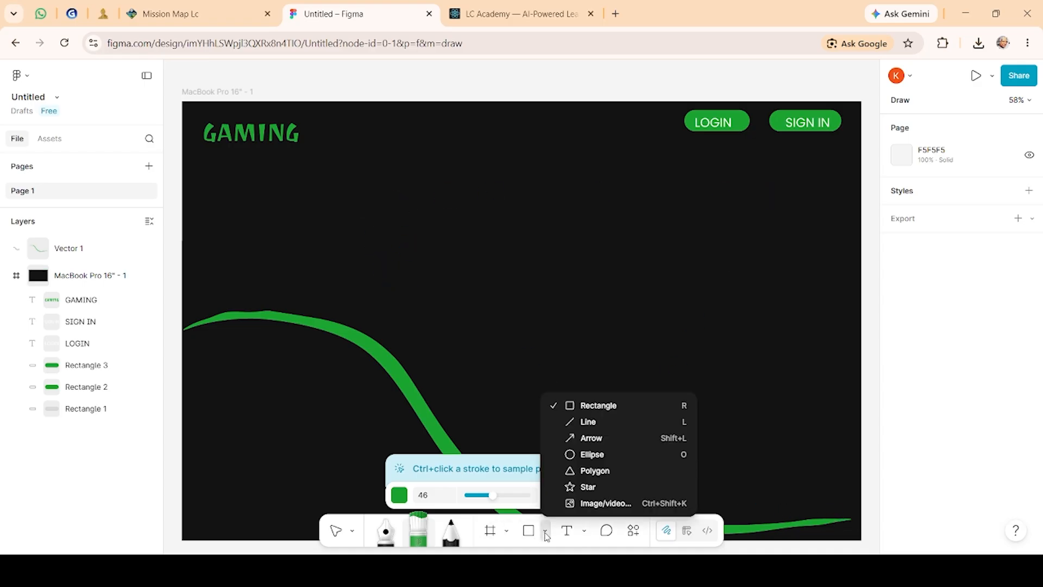
left_click(622, 503)
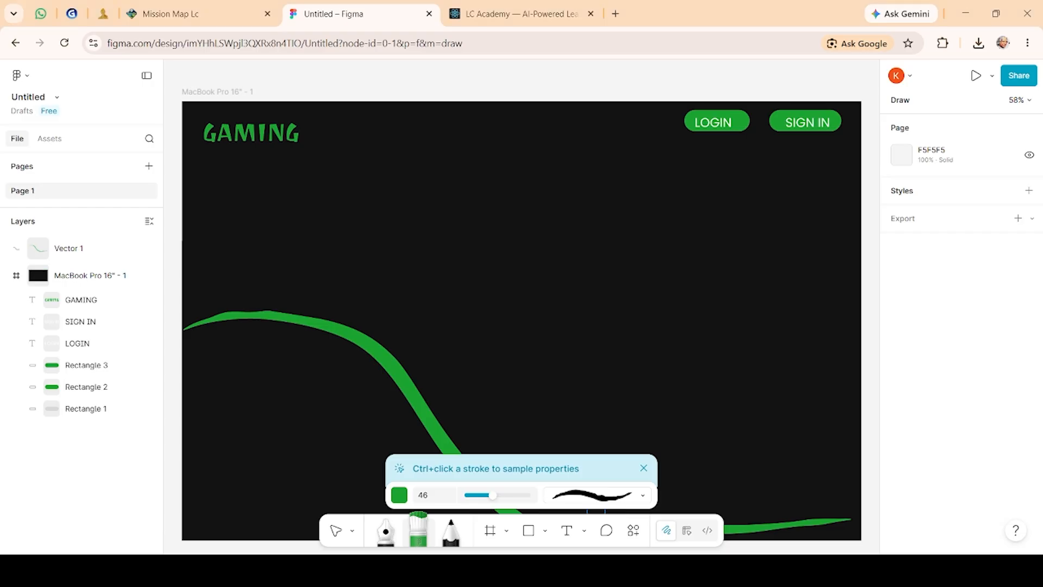
left_click(768, 461)
left_click_drag(767, 460, 696, 429)
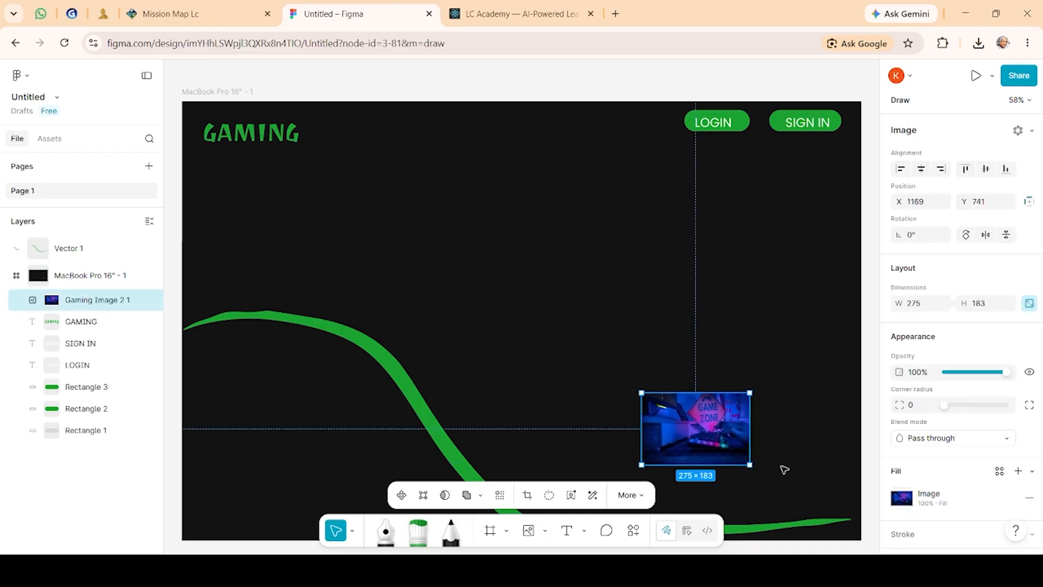
Step: Scale the gaming image to about 746 × 496, rotate it about -22°, and position it in the frame's lower-left corner
left_click_drag(752, 472, 754, 529)
left_click_drag(729, 403, 434, 565)
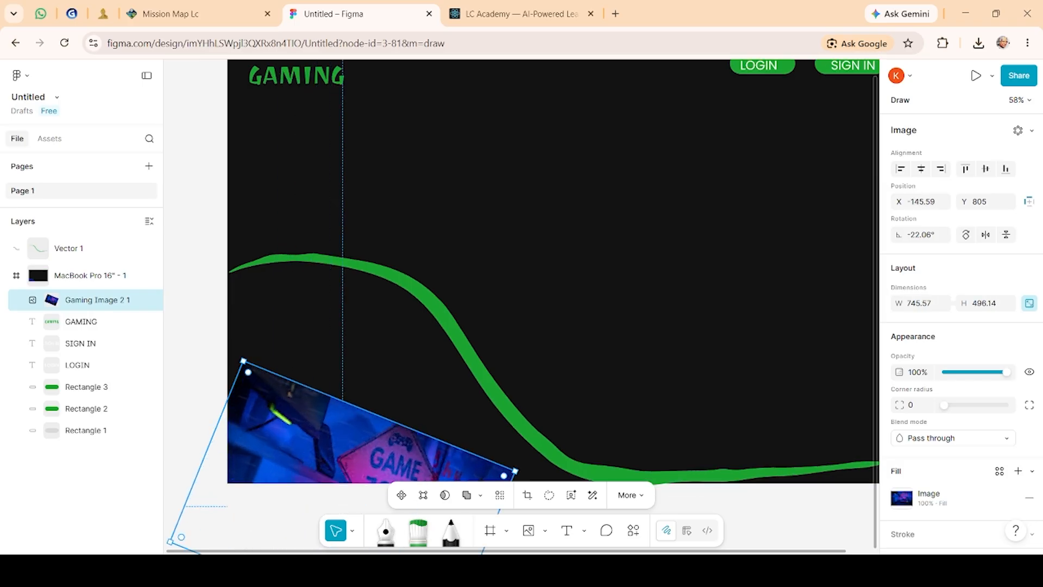
left_click_drag(329, 457, 298, 399)
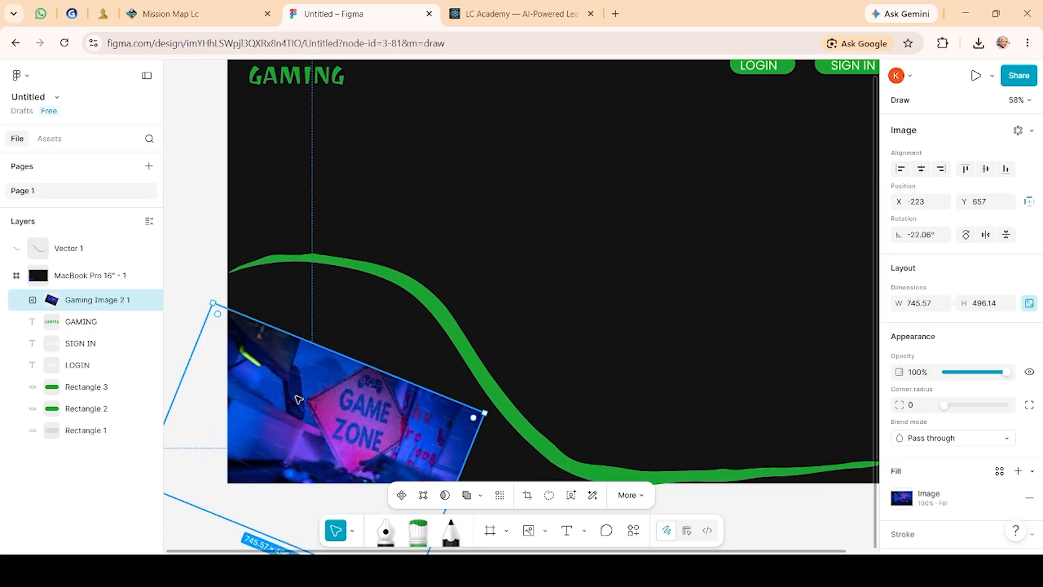
left_click(540, 293)
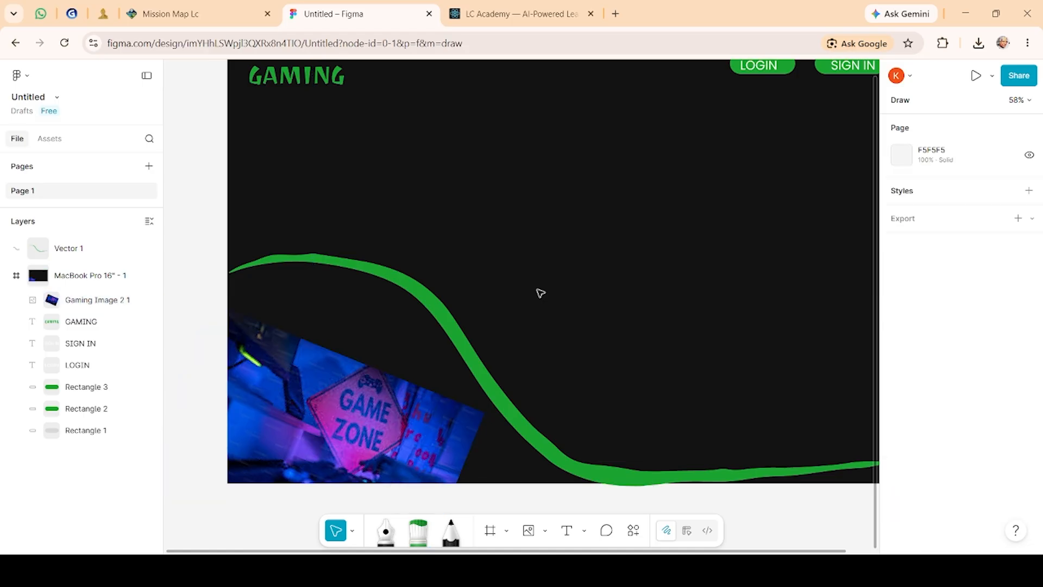
Step: Place the background-removed logo image at the top of the frame beside the GAMING text
left_click(525, 534)
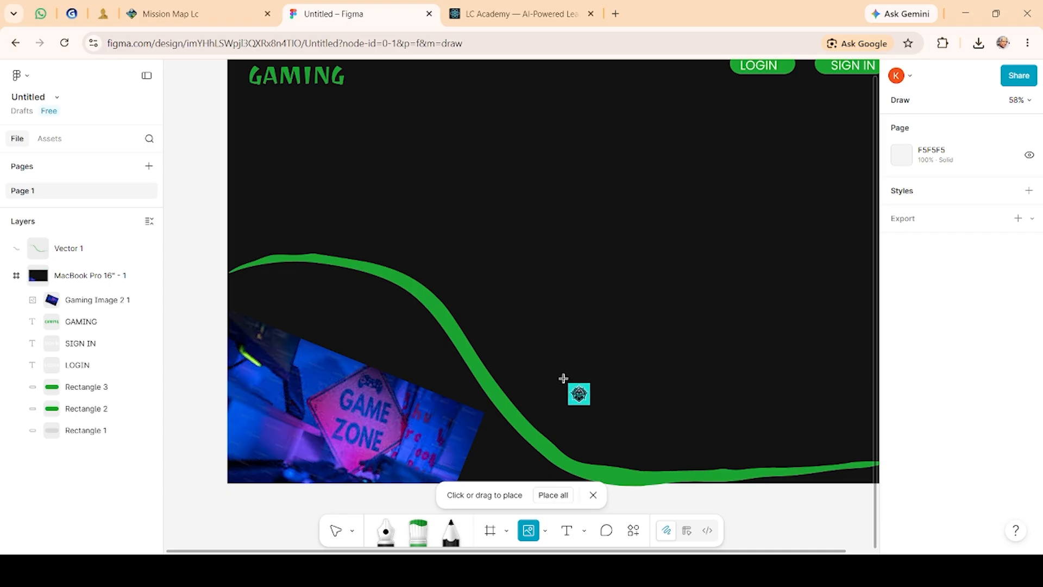
key("Escape")
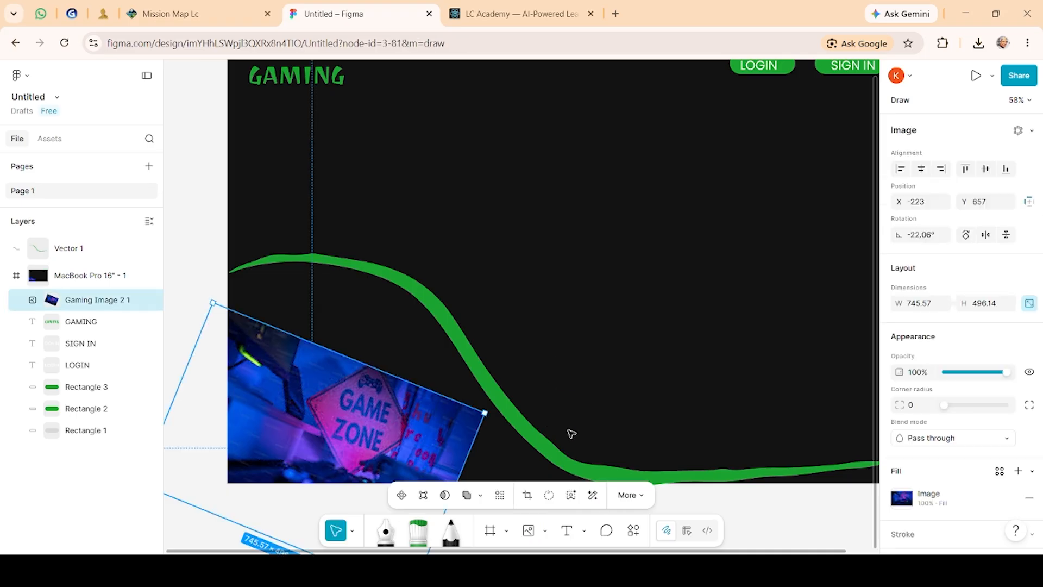
left_click(520, 345)
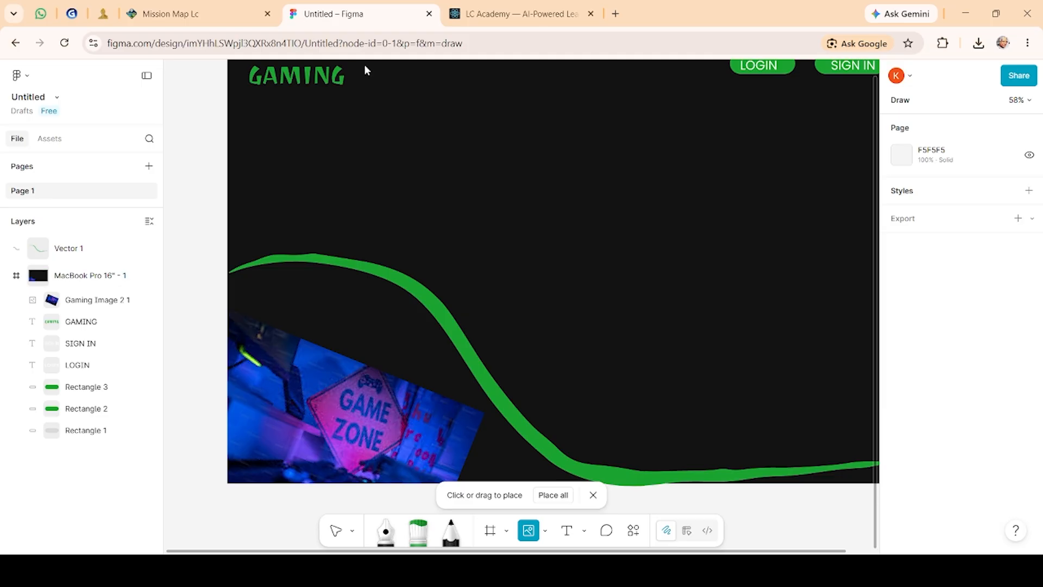
left_click(387, 71)
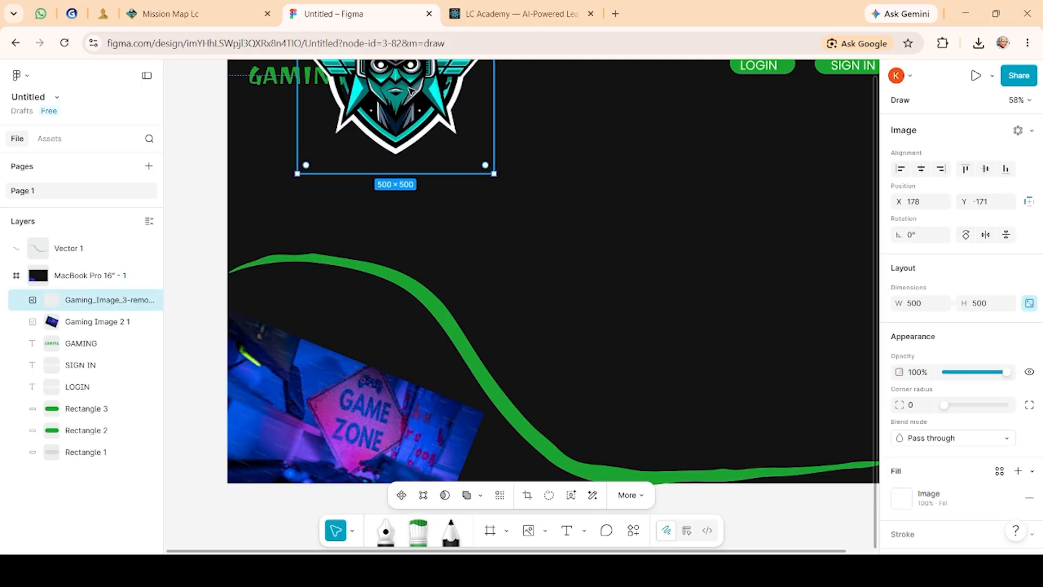
Step: Move the logo next to the GAMING text and round its corners to a radius of about 234
left_click_drag(426, 121, 479, 199)
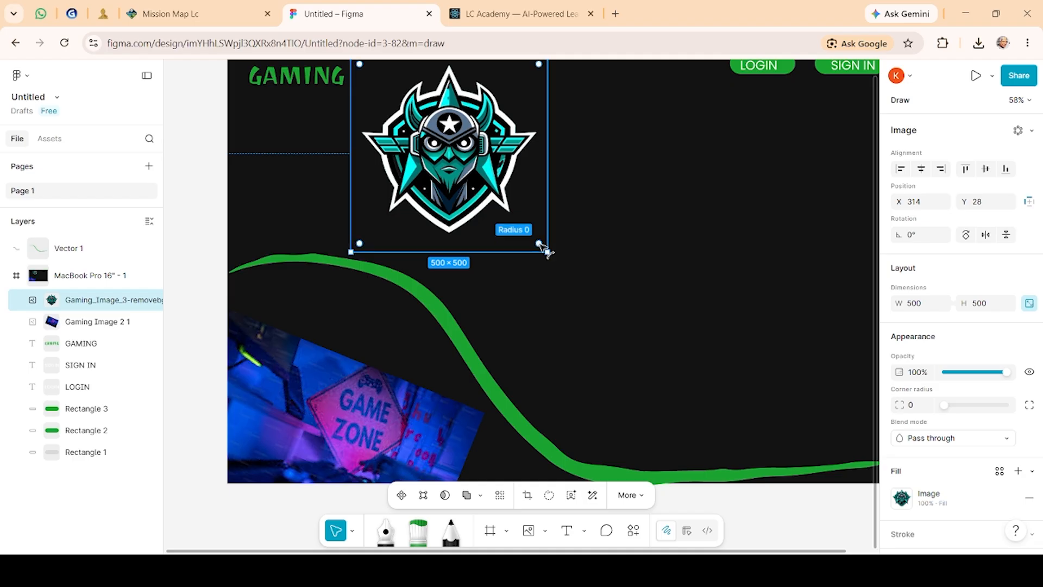
left_click_drag(540, 243, 429, 183)
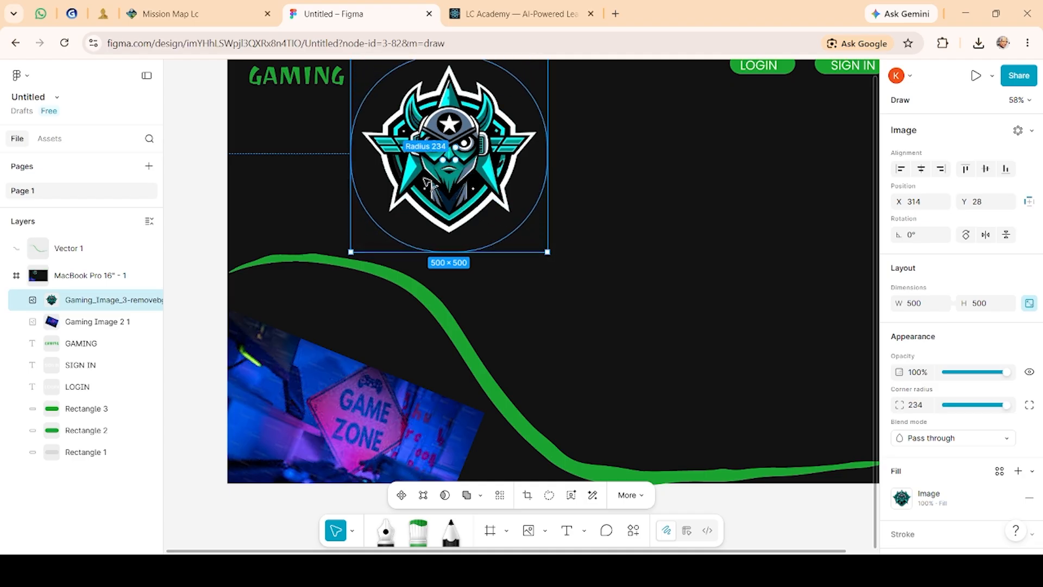
left_click(652, 307)
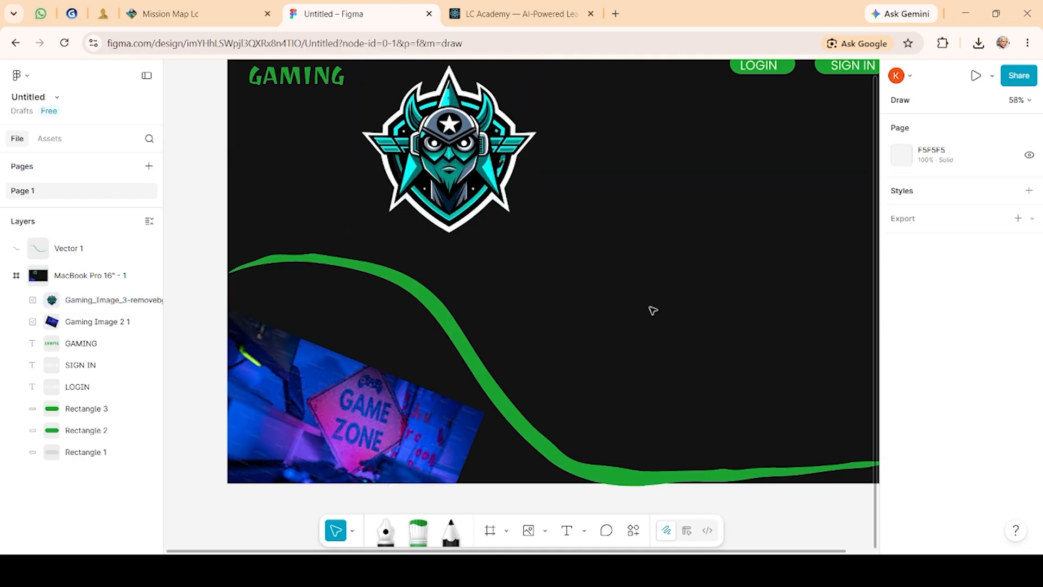
Step: Resize the logo to about 607 × 607 and move it to the frame's lower-right corner
left_click(503, 223)
left_click_drag(545, 251, 376, 91)
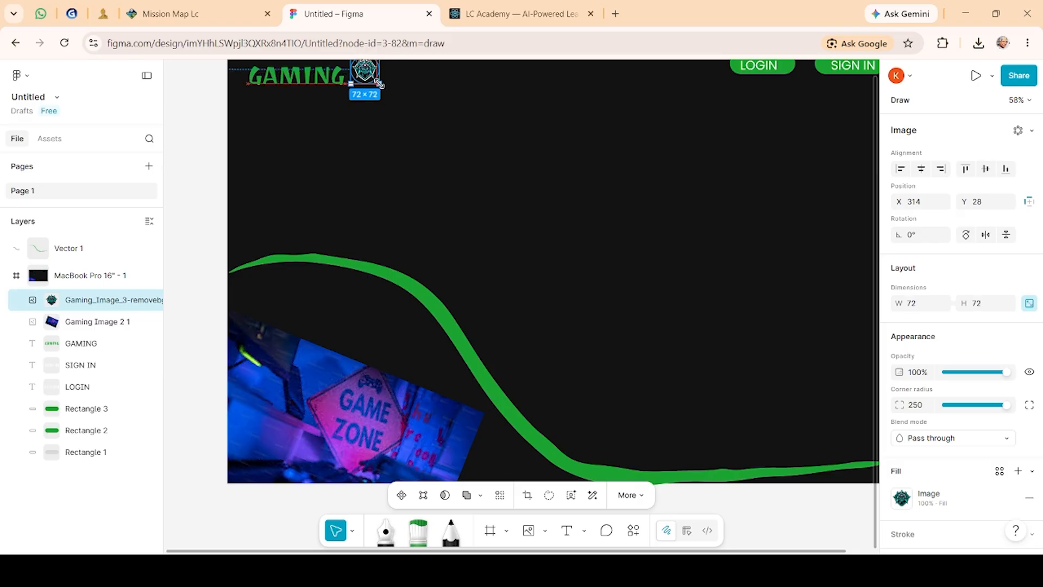
left_click_drag(386, 91, 387, 116)
left_click_drag(387, 116, 565, 274)
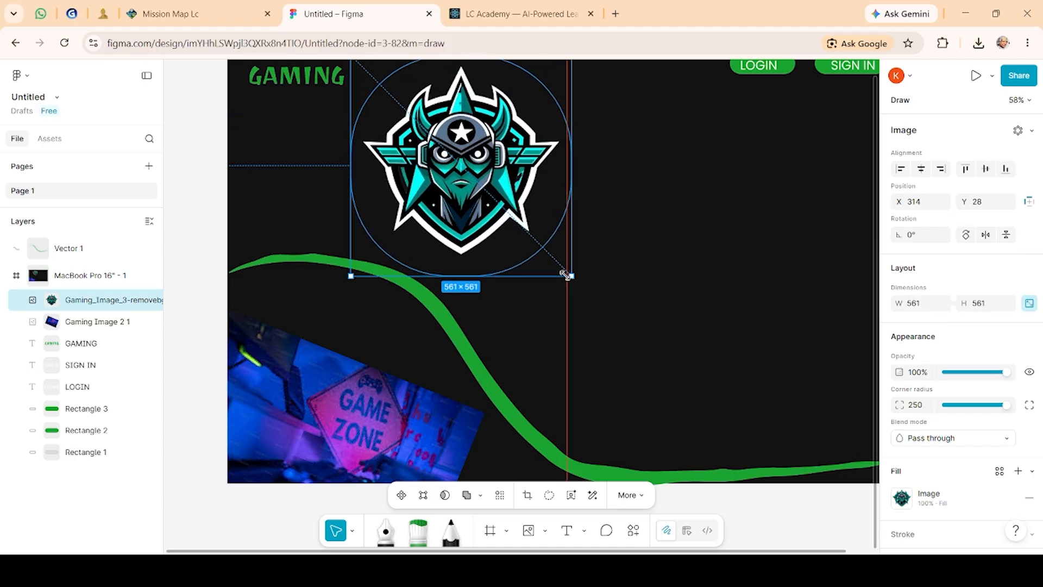
left_click_drag(485, 216, 581, 293)
left_click(581, 296)
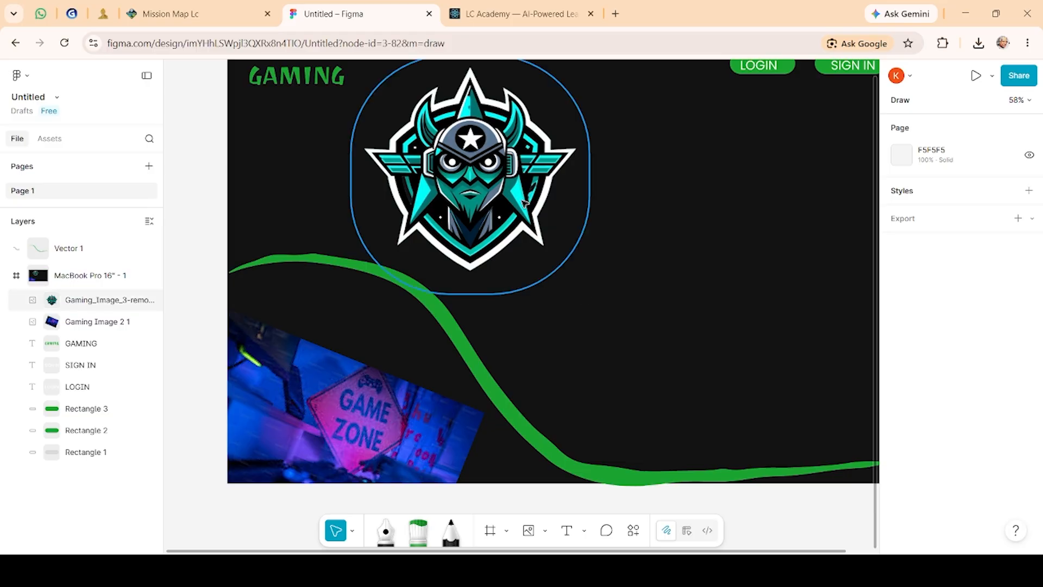
left_click_drag(525, 204, 863, 457)
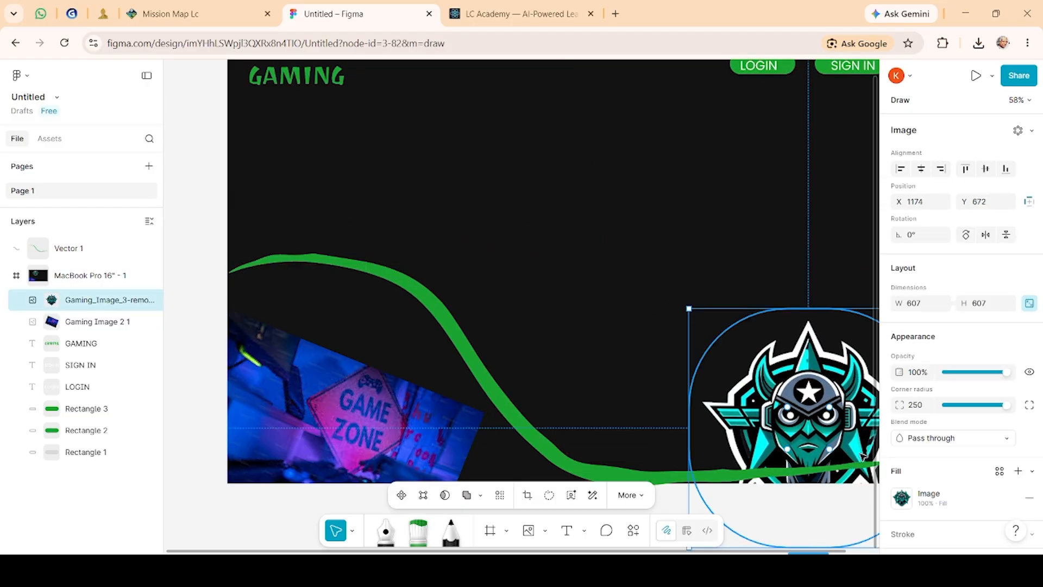
left_click_drag(832, 378, 686, 302)
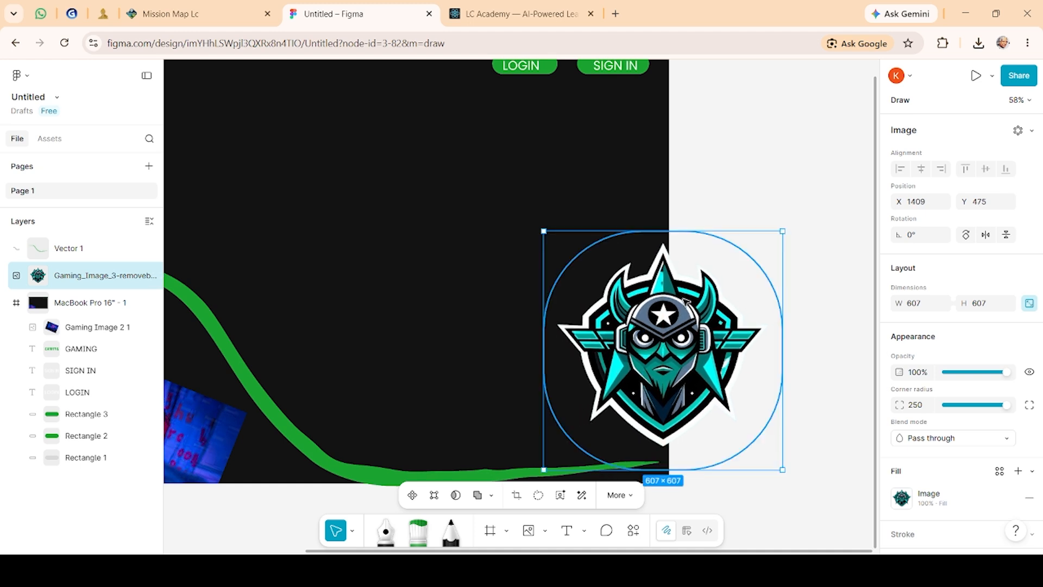
left_click(831, 297)
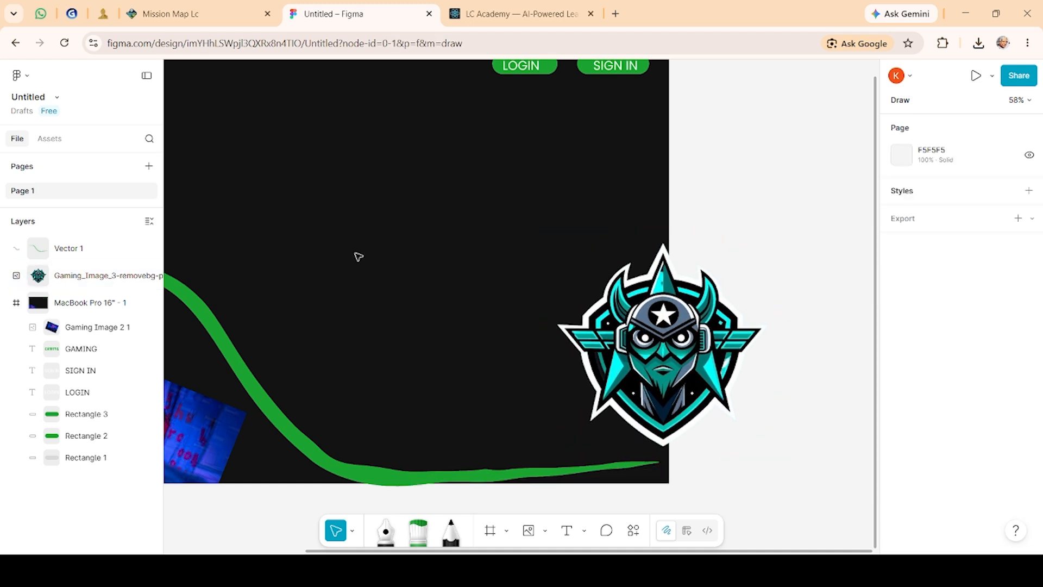
scroll(355, 253, "down", 4)
left_click_drag(349, 252, 382, 272)
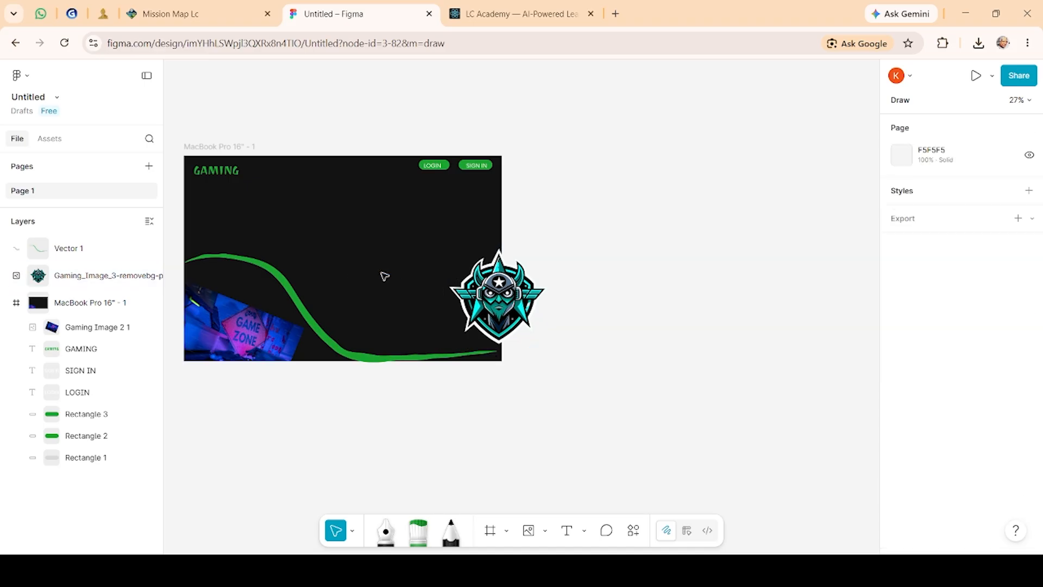
left_click_drag(315, 331, 320, 232)
double_click(319, 232)
mouse_move(319, 270)
left_mouse_down()
mouse_move(363, 327)
mouse_move(331, 284)
mouse_move(337, 269)
left_mouse_up()
key("ctrl+z")
key("ctrl+z")
key("ctrl+z")
key("ctrl+z")
key("ctrl+z")
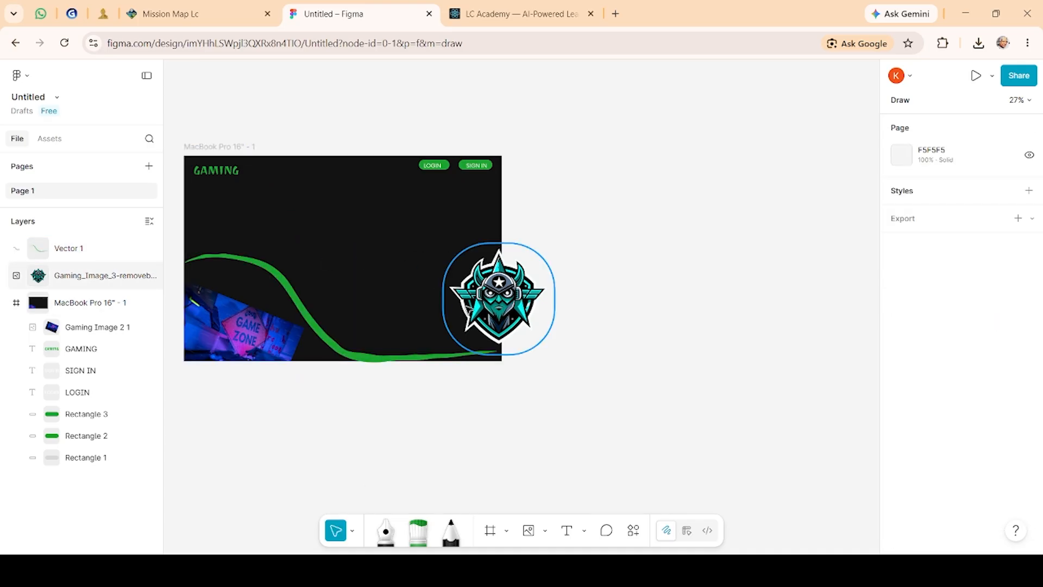
Step: Move the logo layer back into the frame, just above Rectangle 1 in the layer order
left_click_drag(486, 308, 489, 332)
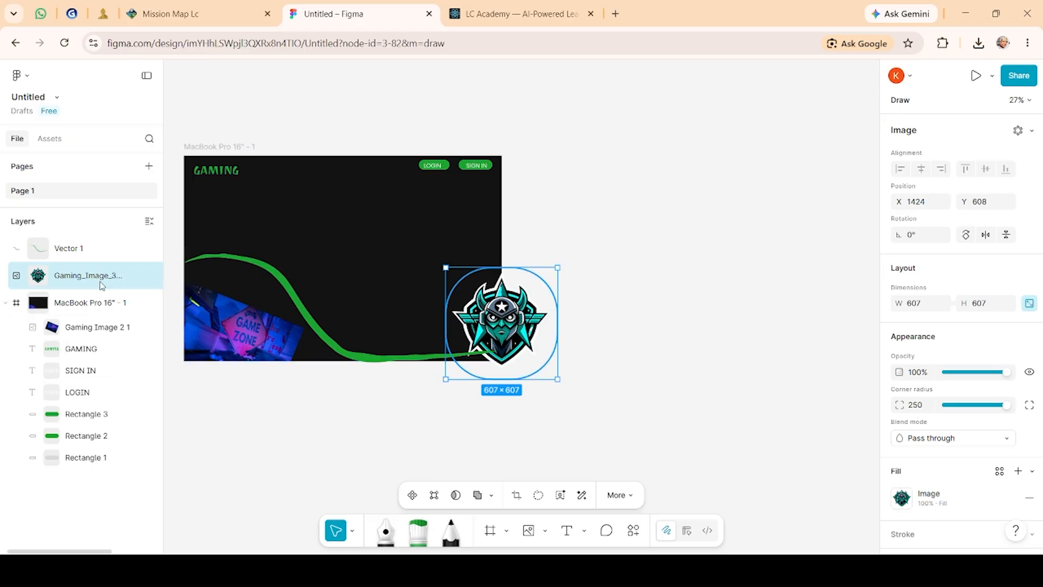
left_click_drag(86, 306, 74, 465)
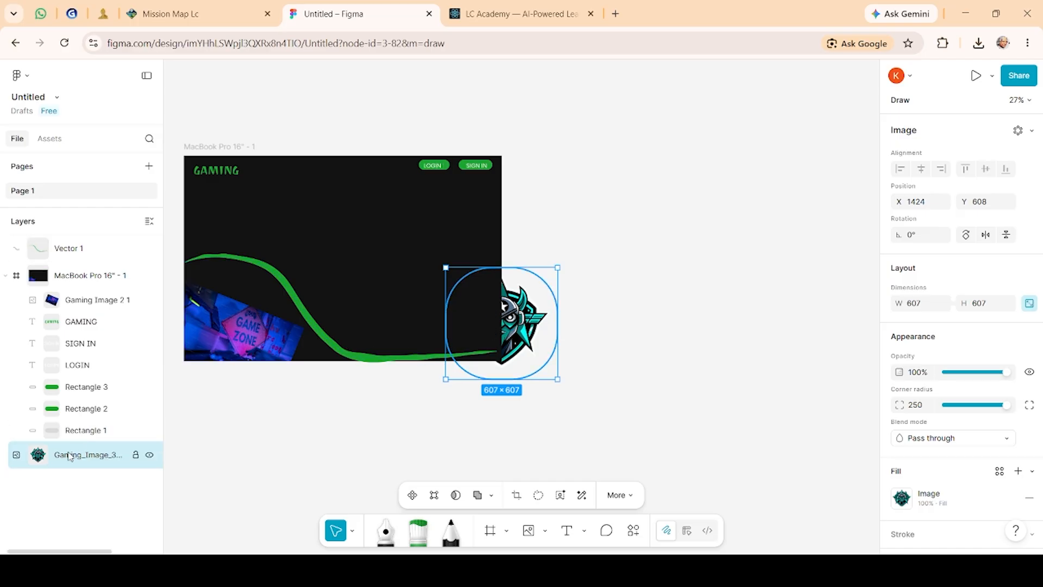
left_click_drag(69, 458, 72, 426)
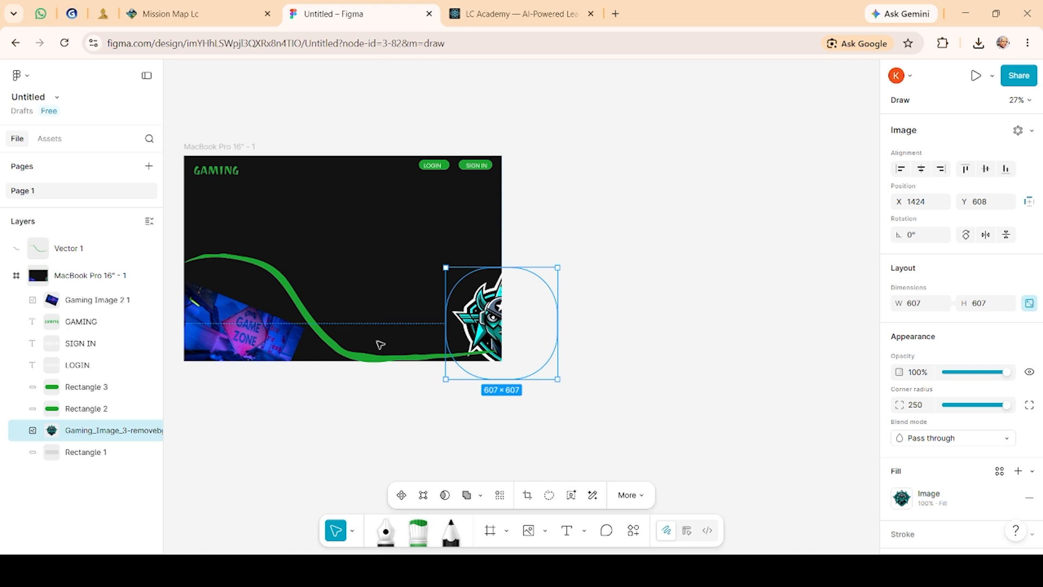
key("Escape")
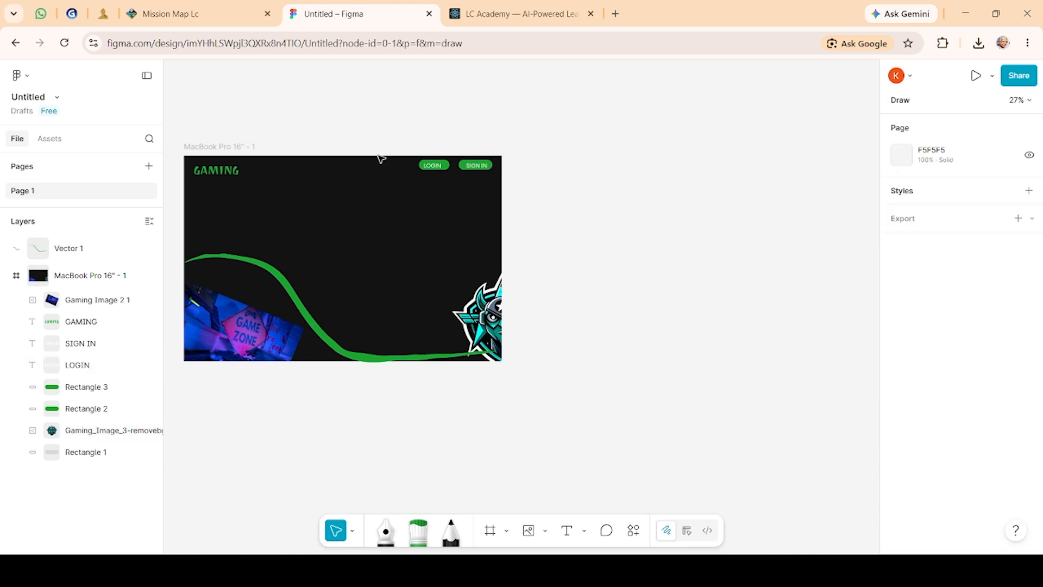
Step: Undo the recent logo moves, resizes and layer changes to restore it beside the GAMING text
left_click_drag(501, 218, 522, 235)
left_click_drag(404, 249, 421, 288)
left_click_drag(185, 244, 213, 280)
left_click(497, 225)
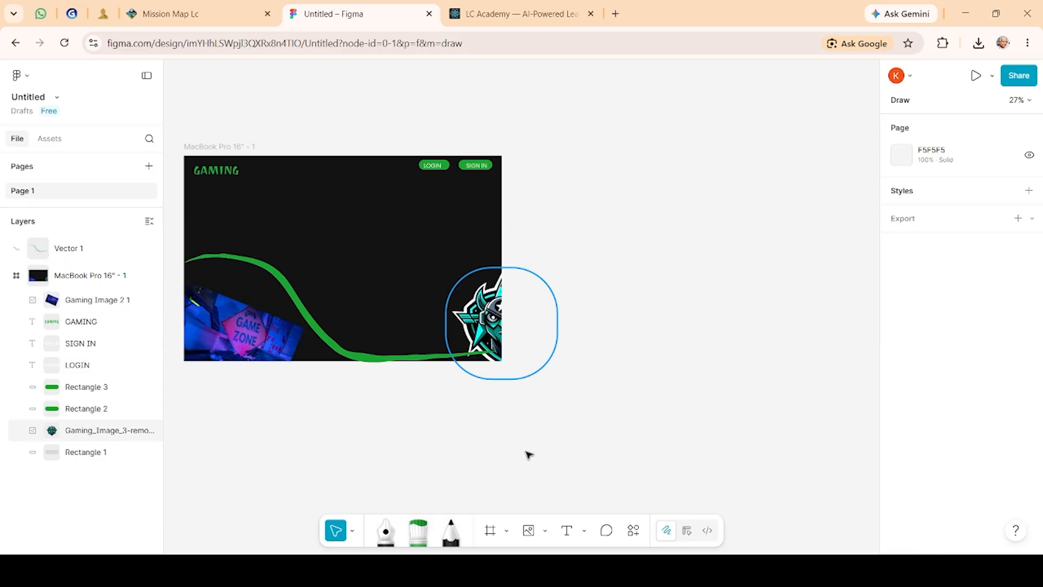
key("ctrl+z")
key("ctrl+z")
key("ctrl+z")
key("ctrl+z")
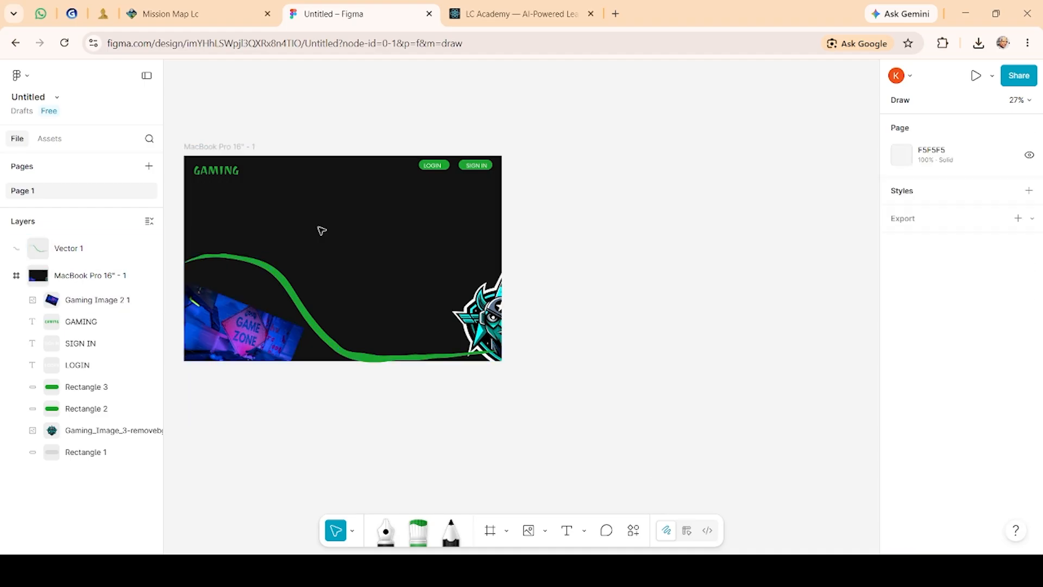
key("ctrl+z")
key("ctrl+z")
key("ctrl+z")
key("ctrl+z")
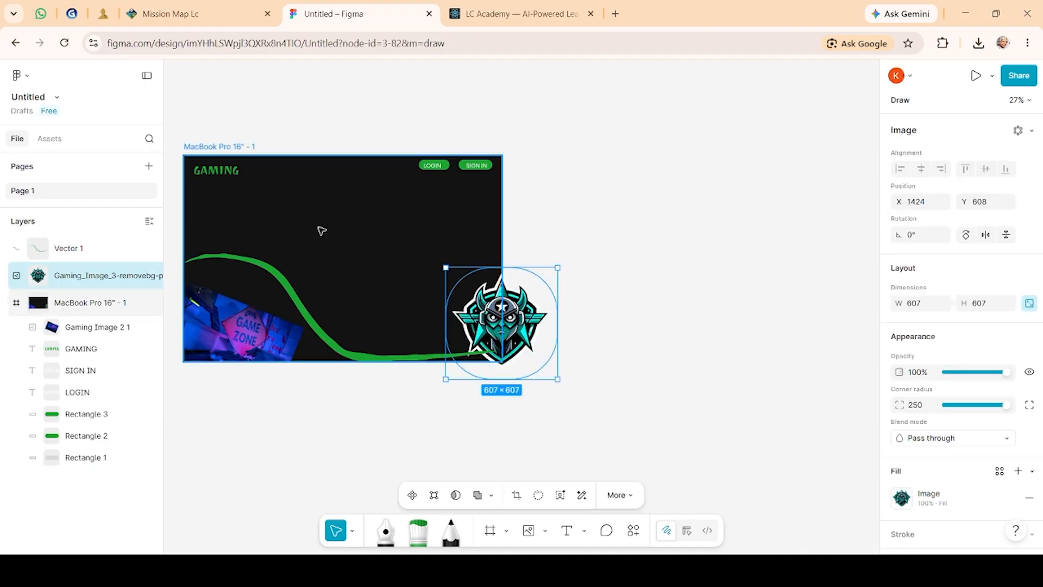
key("ctrl+z")
key("ctrl+z")
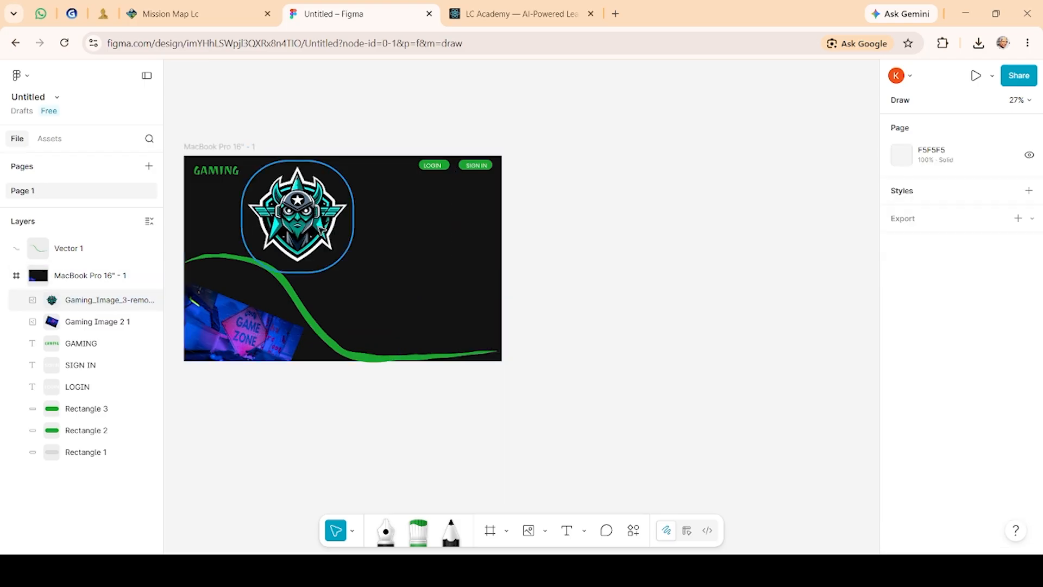
key("ctrl+z")
key("ctrl+z")
key("ctrl+z")
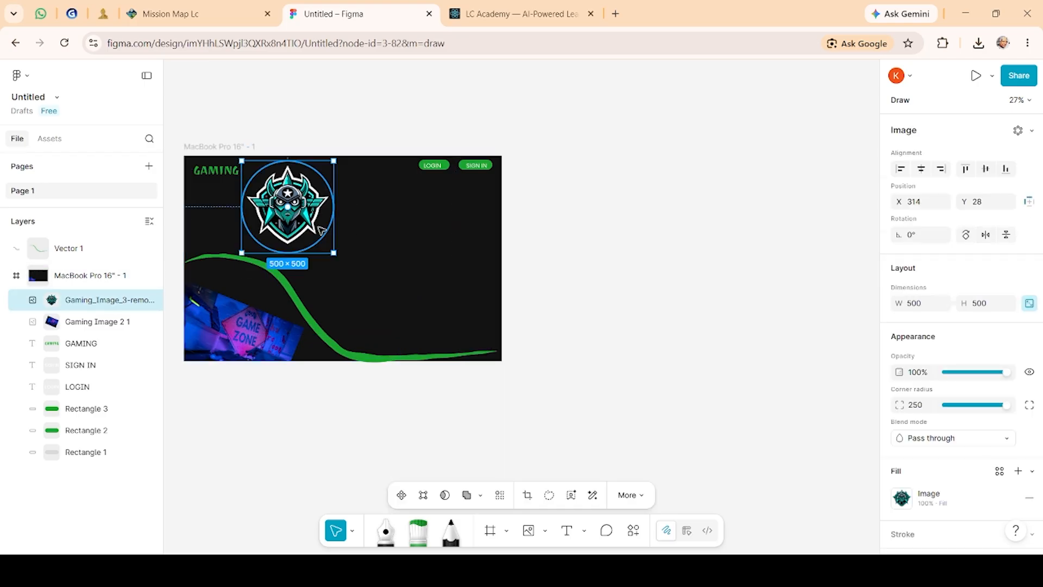
Step: Select the MacBook Pro 16" - 1 frame and widen it to about 3323 × 1228
left_click(422, 203)
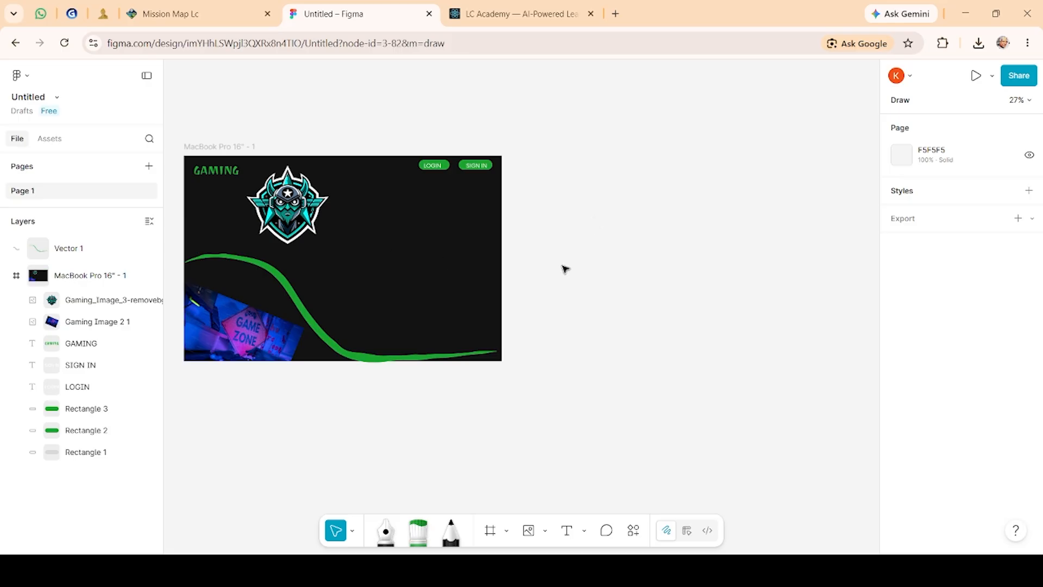
left_click(123, 300)
left_click(90, 278)
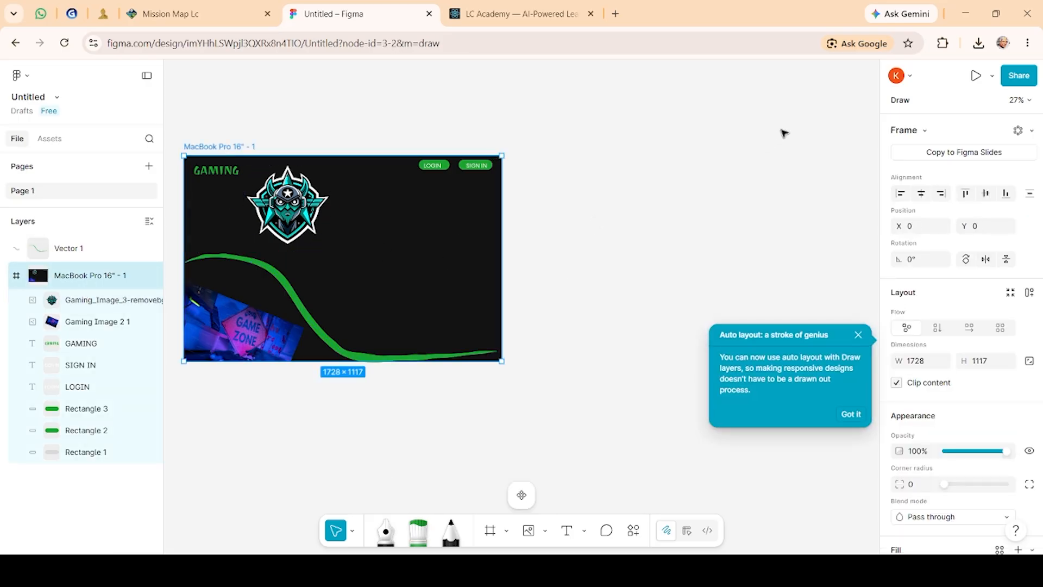
left_click_drag(507, 154, 801, 136)
left_click_drag(684, 252, 700, 243)
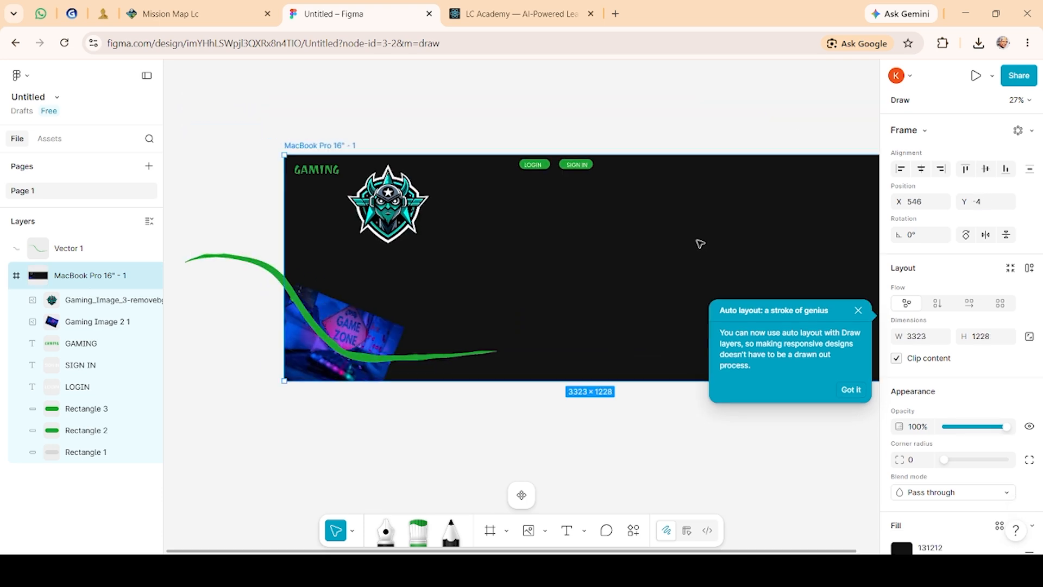
Step: Move the MacBook Pro 16" - 1 frame left and narrow it to about 2172 × 1228
left_click_drag(632, 215, 558, 203)
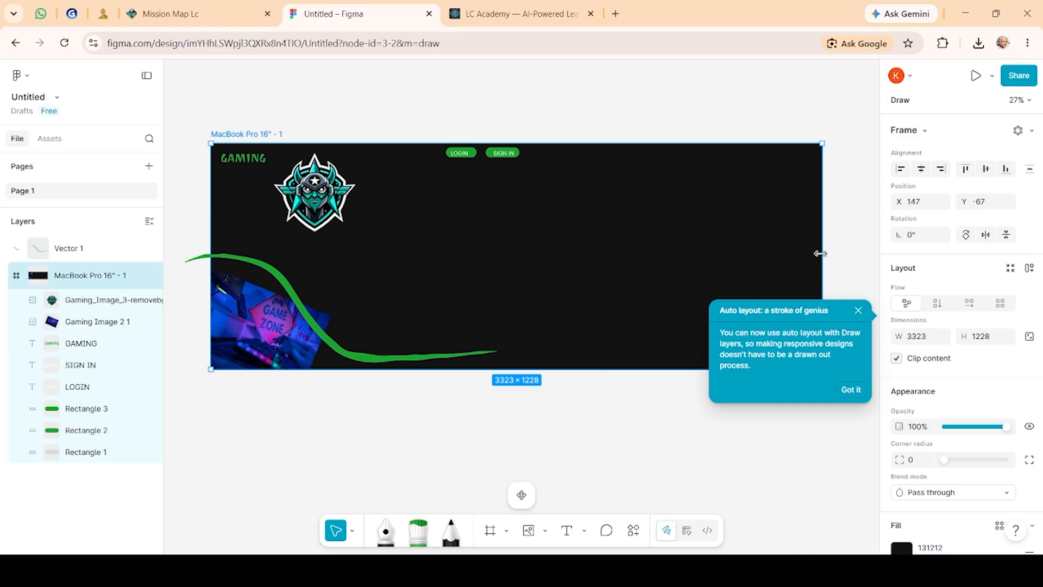
left_click_drag(820, 253, 609, 285)
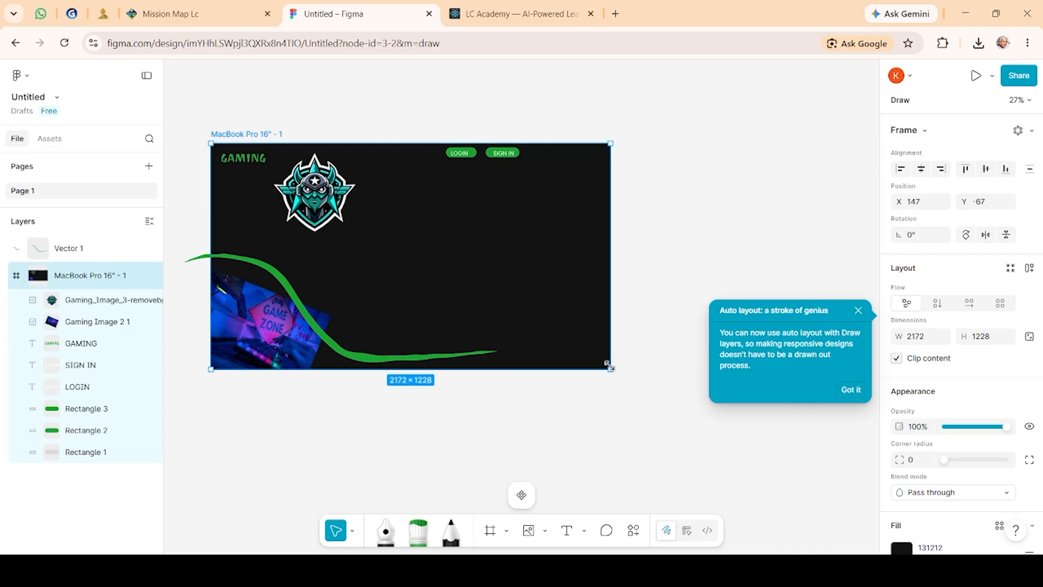
left_click_drag(612, 369, 554, 443)
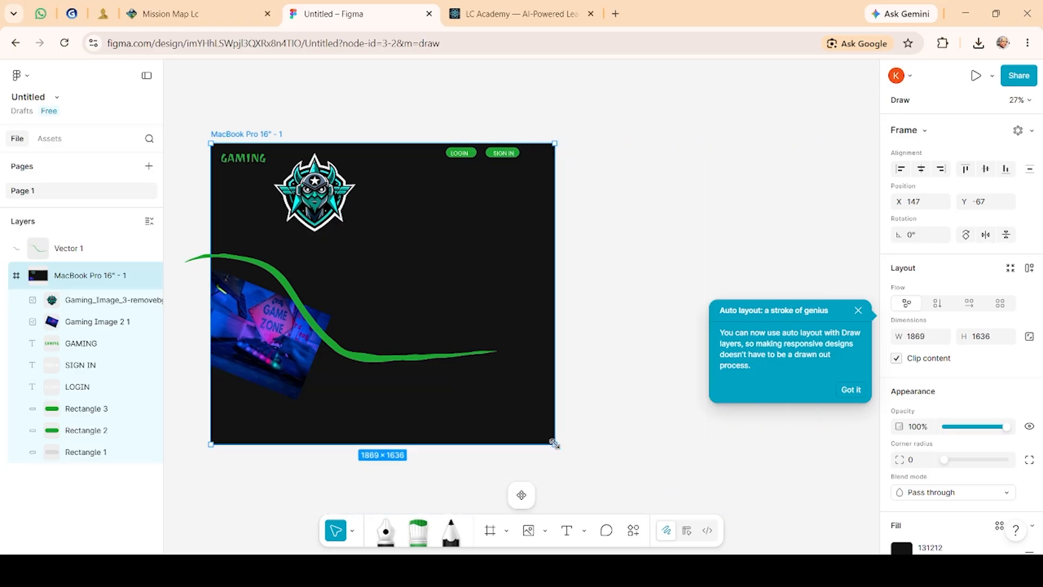
left_click(522, 496)
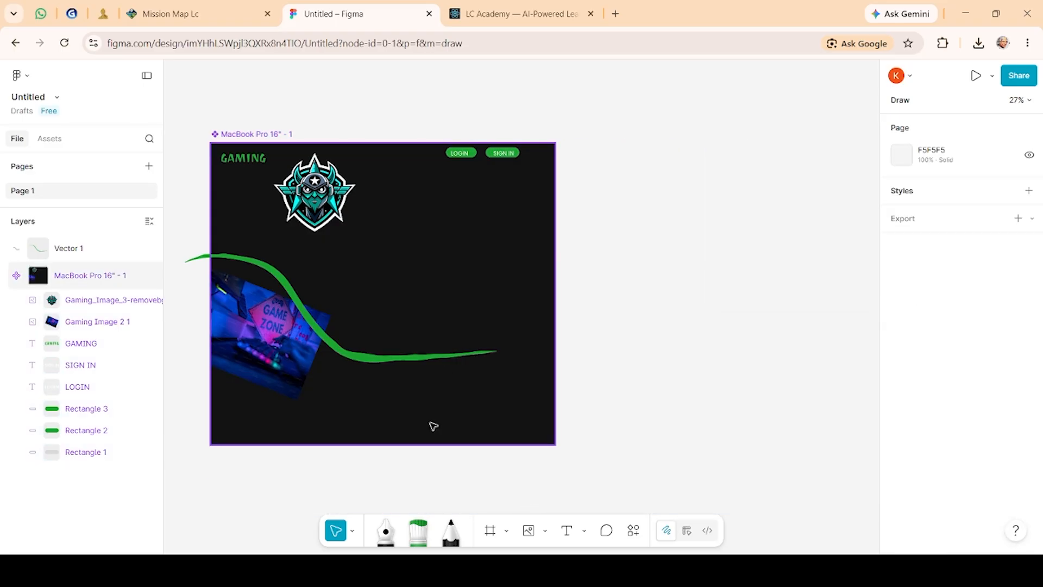
left_click_drag(431, 424, 573, 406)
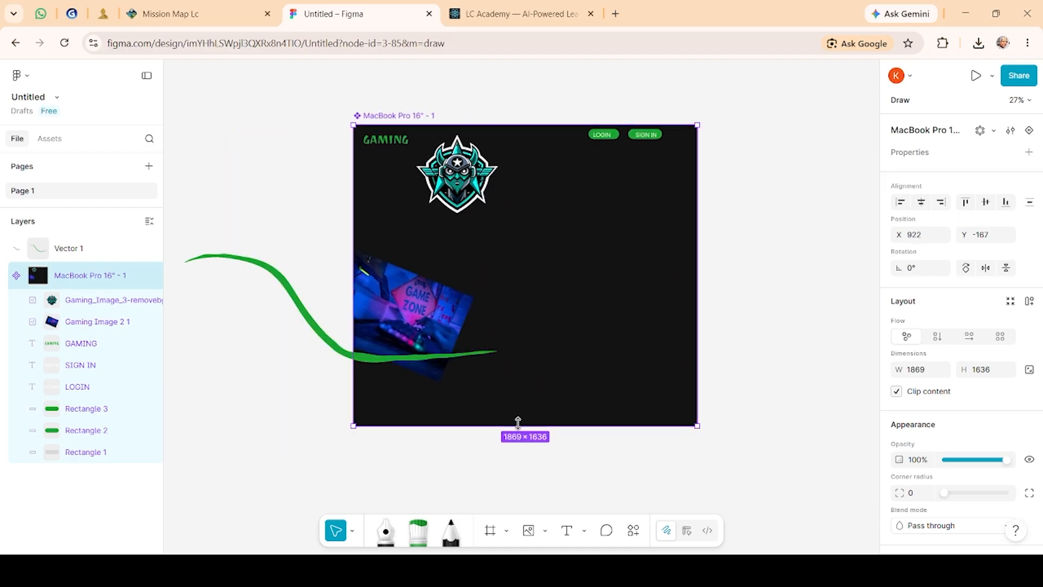
key("ctrl+z")
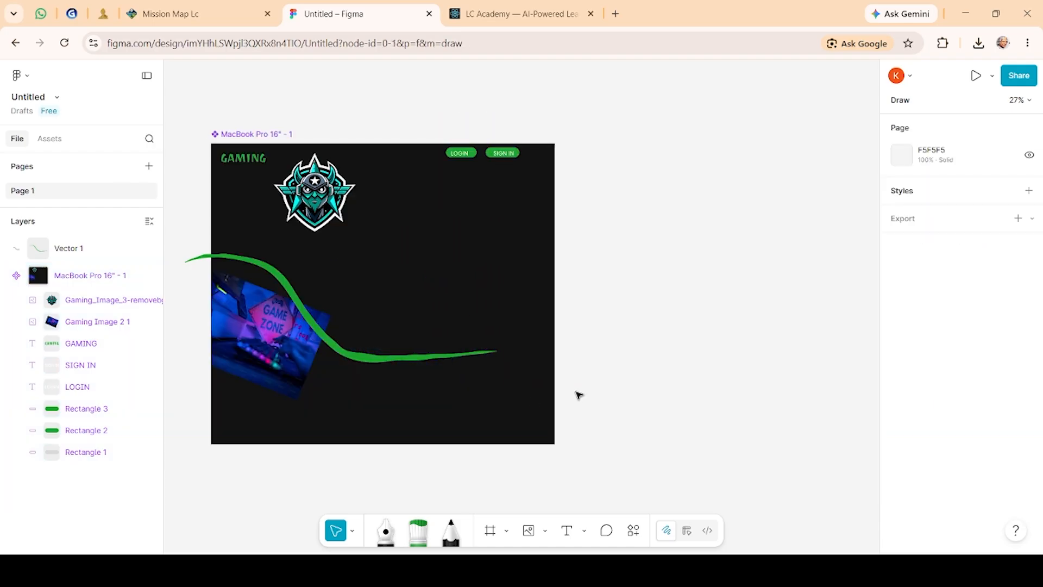
key("ctrl+z")
key("ctrl+z")
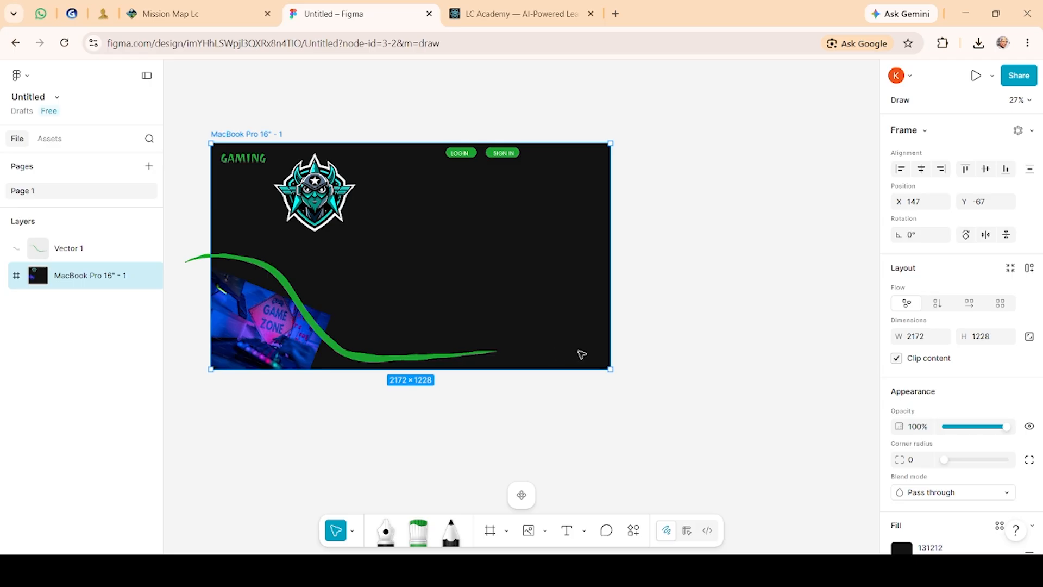
Step: Narrow the frame to about 2020 × 1230
left_click_drag(609, 371, 580, 369)
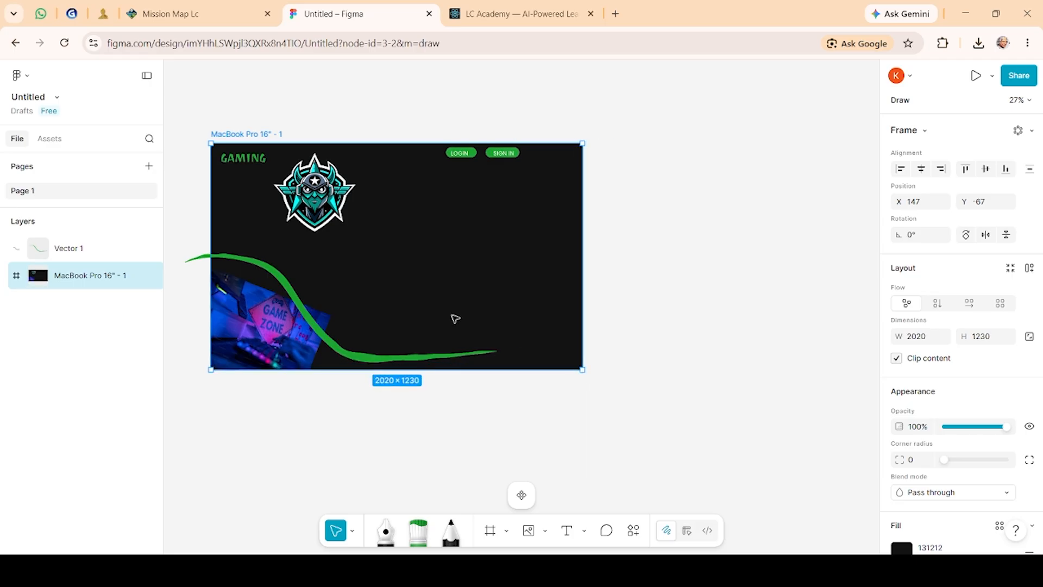
left_click_drag(456, 319, 511, 331)
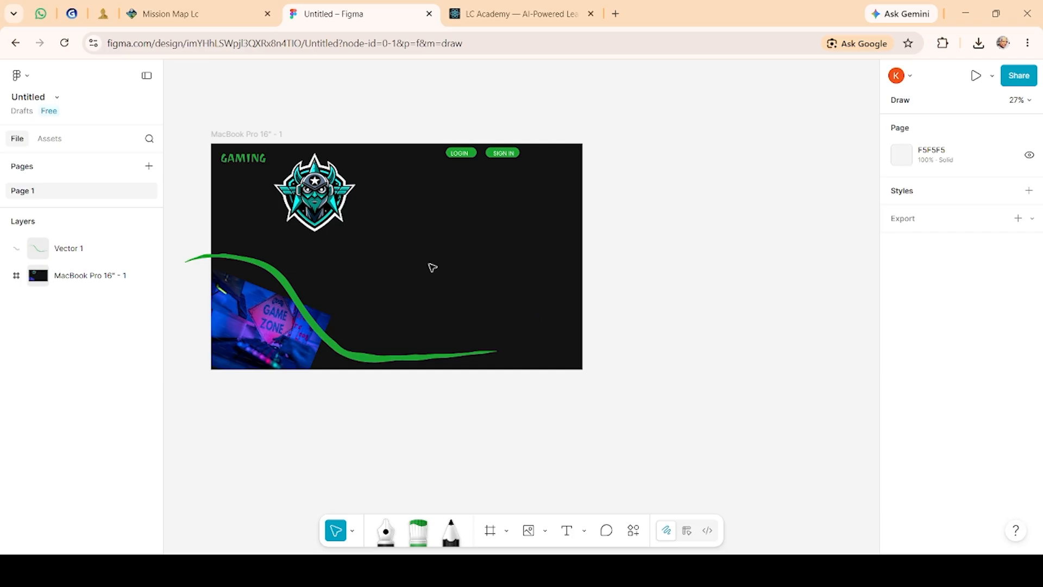
Step: Stretch the green marker stroke to about 2603 wide, then undo the stroke and frame width changes
scroll(449, 200, "up", 3)
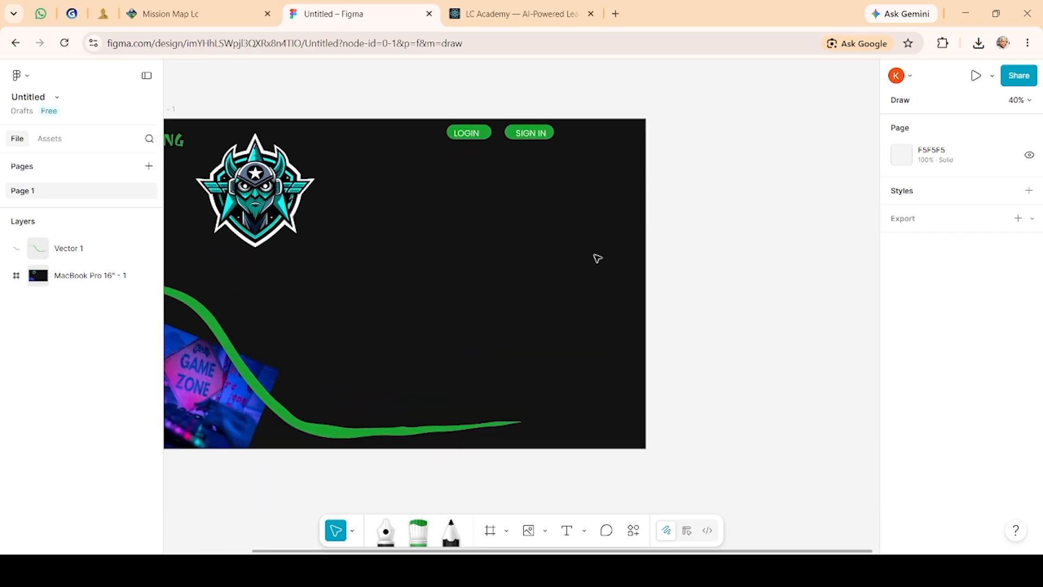
scroll(397, 297, "up", 2)
scroll(397, 297, "down", 5)
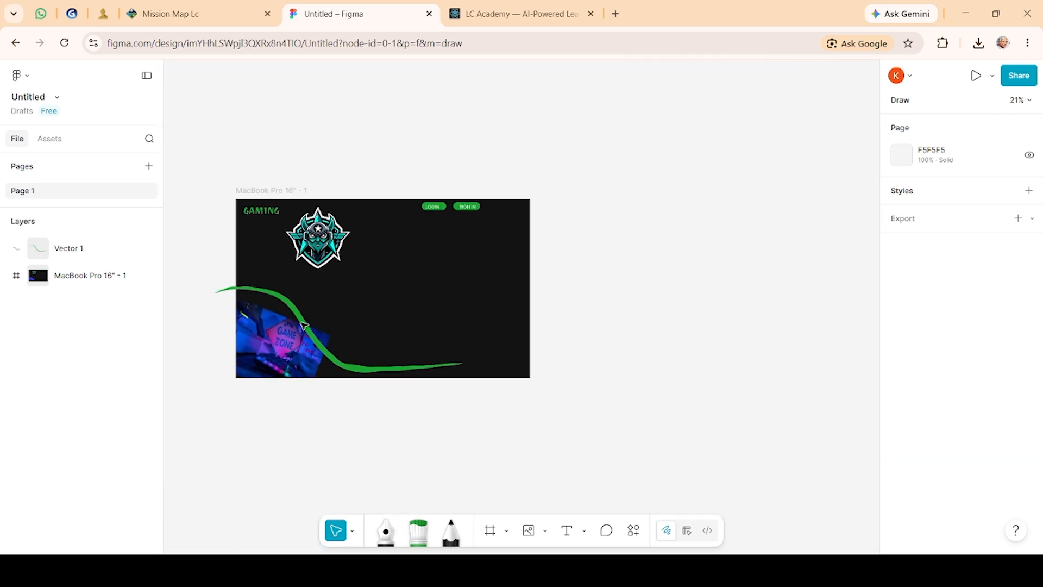
scroll(216, 284, "left", 3)
scroll(217, 284, "down", 1)
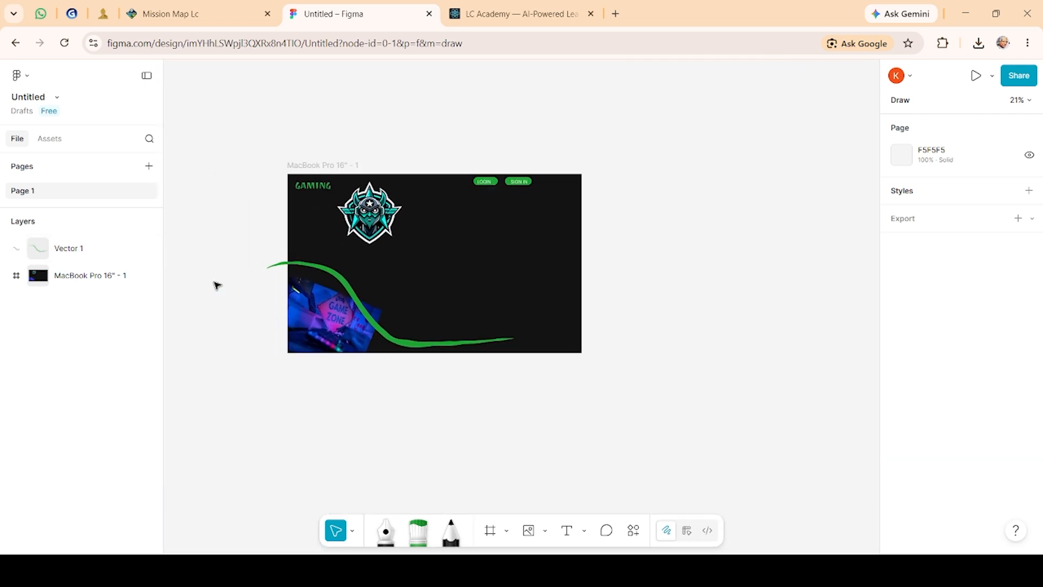
scroll(393, 256, "up", 5)
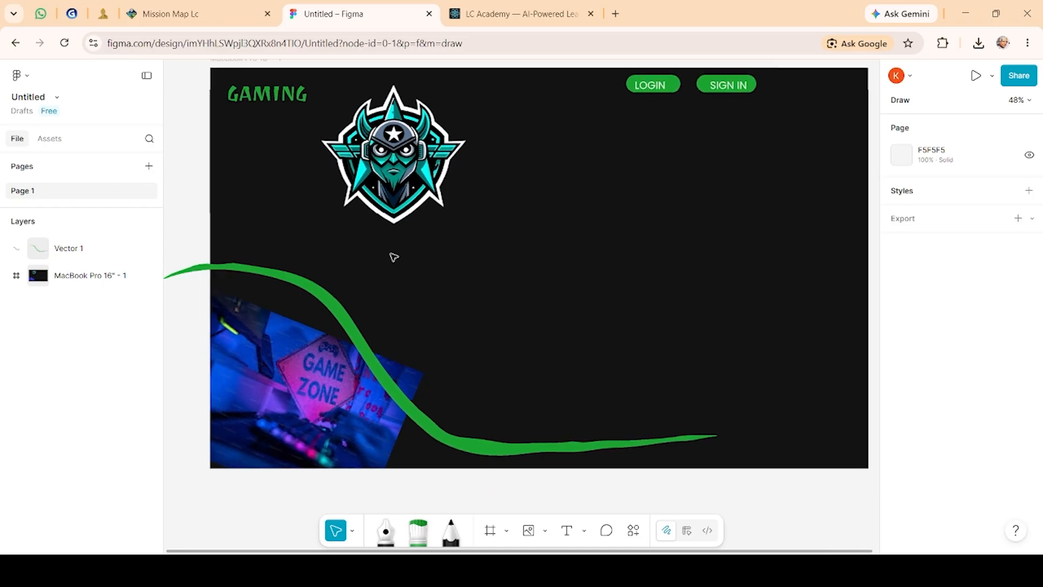
left_click_drag(584, 181, 569, 220)
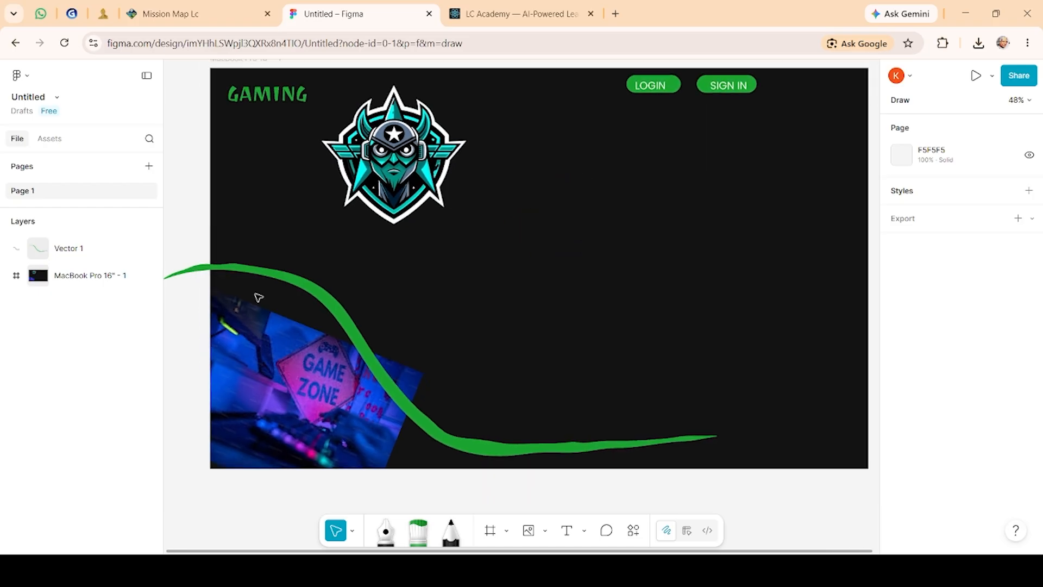
left_click(320, 288)
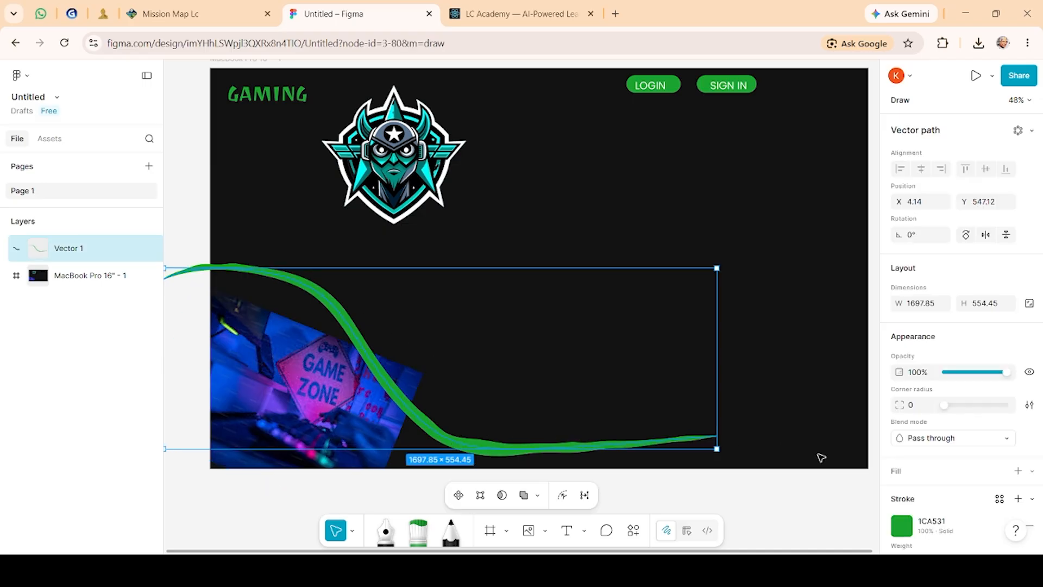
left_click_drag(718, 421, 879, 442)
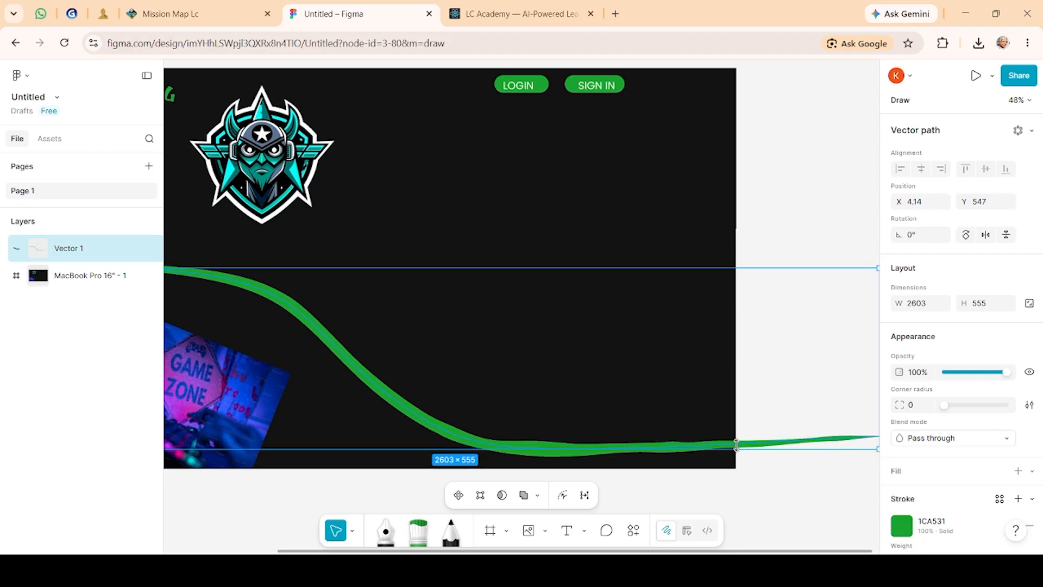
key("ctrl+z")
key("ctrl+z")
key("ctrl+z")
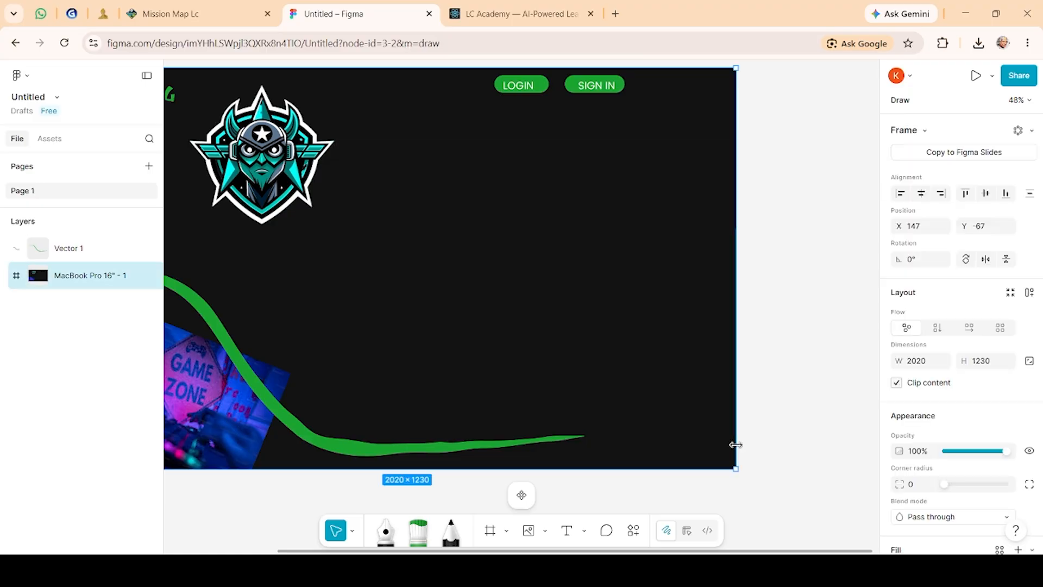
key("ctrl+z")
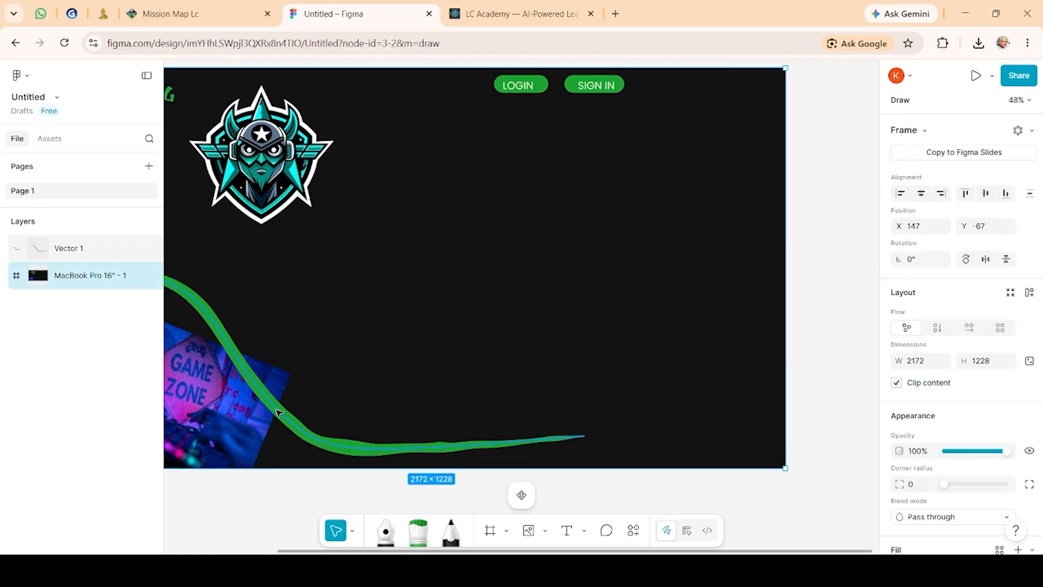
Step: Shift the frame and the green marker stroke to the right on the canvas
left_click_drag(278, 412, 338, 417)
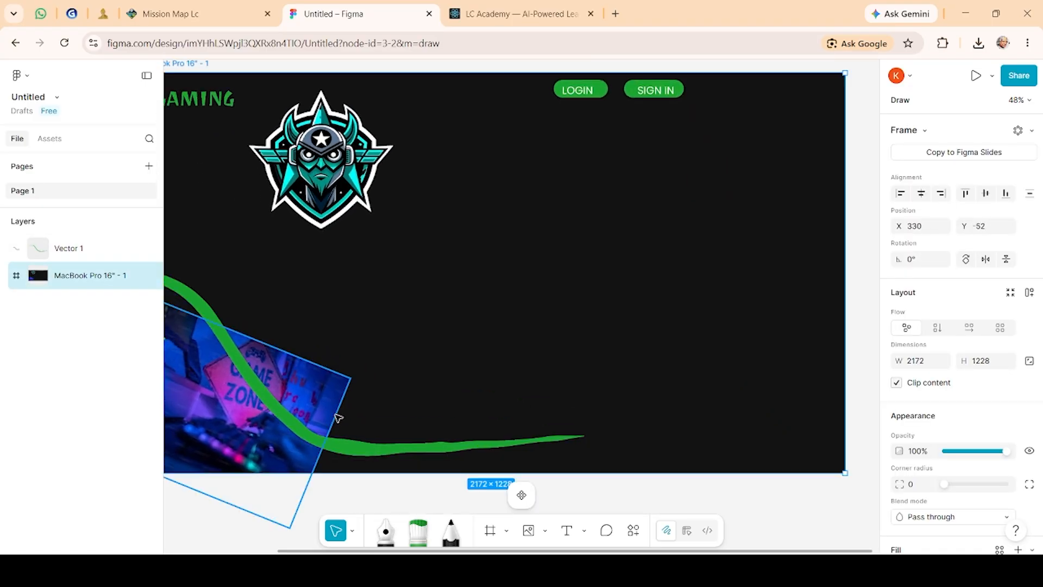
left_click_drag(208, 310, 300, 310)
left_click(197, 302)
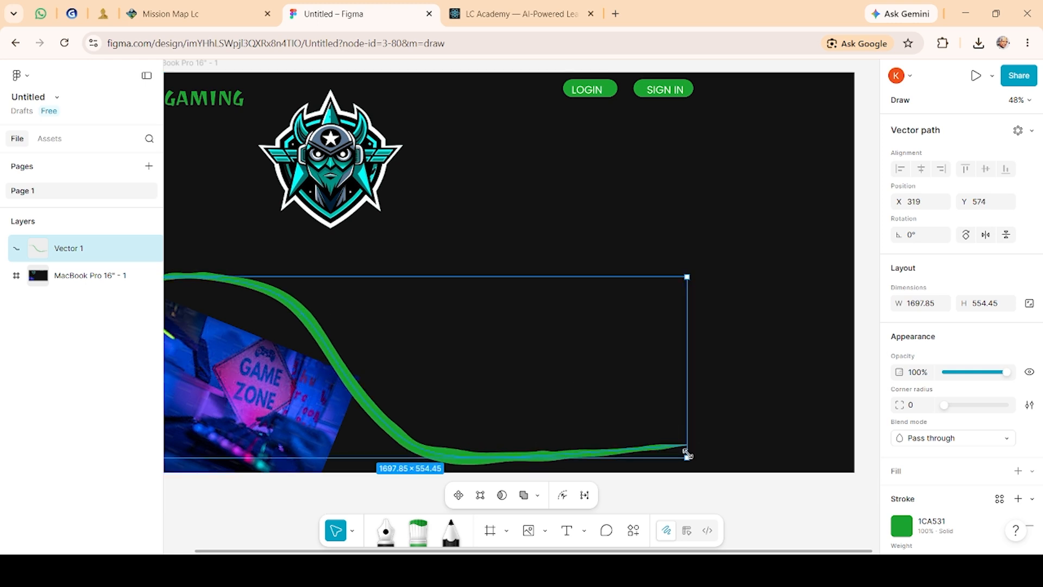
Step: Stretch the marker stroke's right end out past the frame's right edge
left_click_drag(687, 454, 917, 450)
left_click(544, 413)
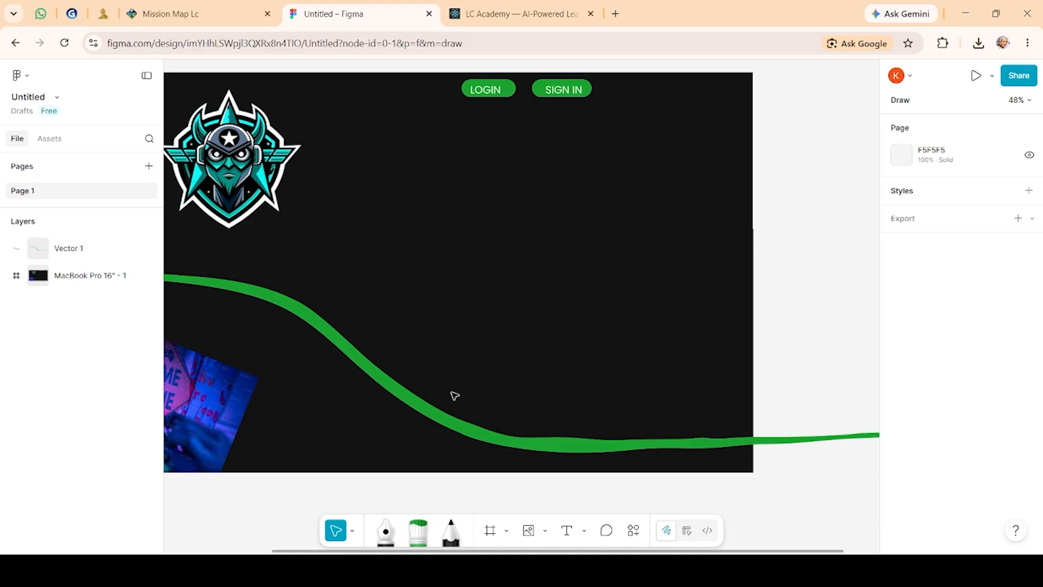
scroll(455, 395, "left", 5)
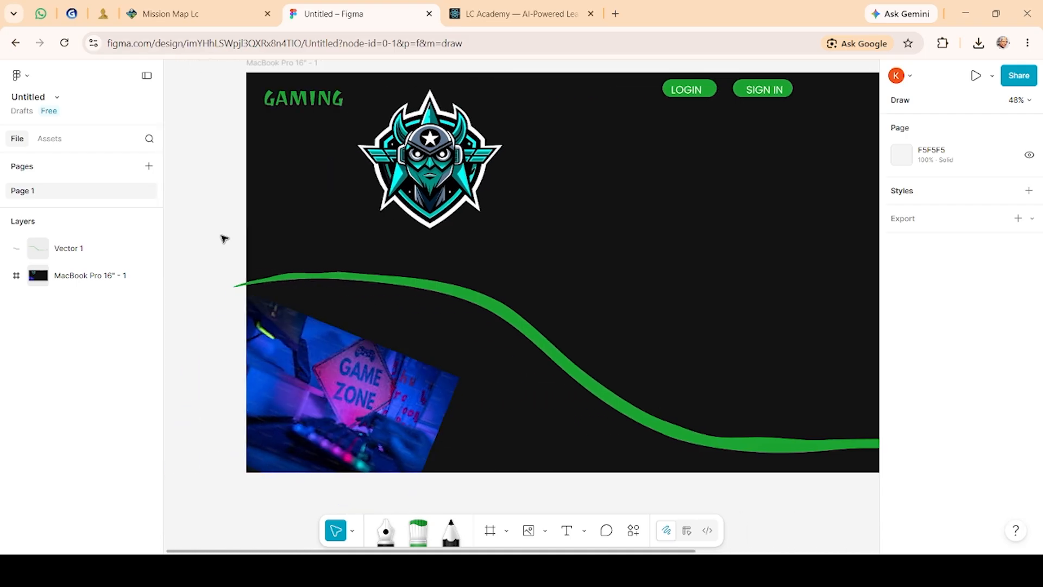
scroll(223, 238, "right", 1)
scroll(223, 238, "up", 1)
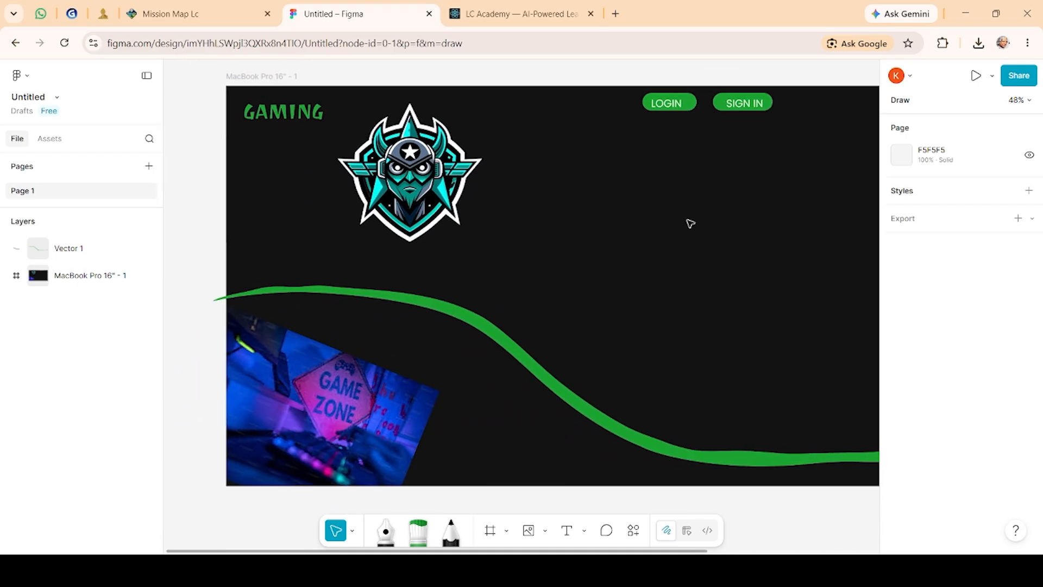
scroll(689, 223, "right", 2)
scroll(689, 223, "up", 1)
right_click(709, 179)
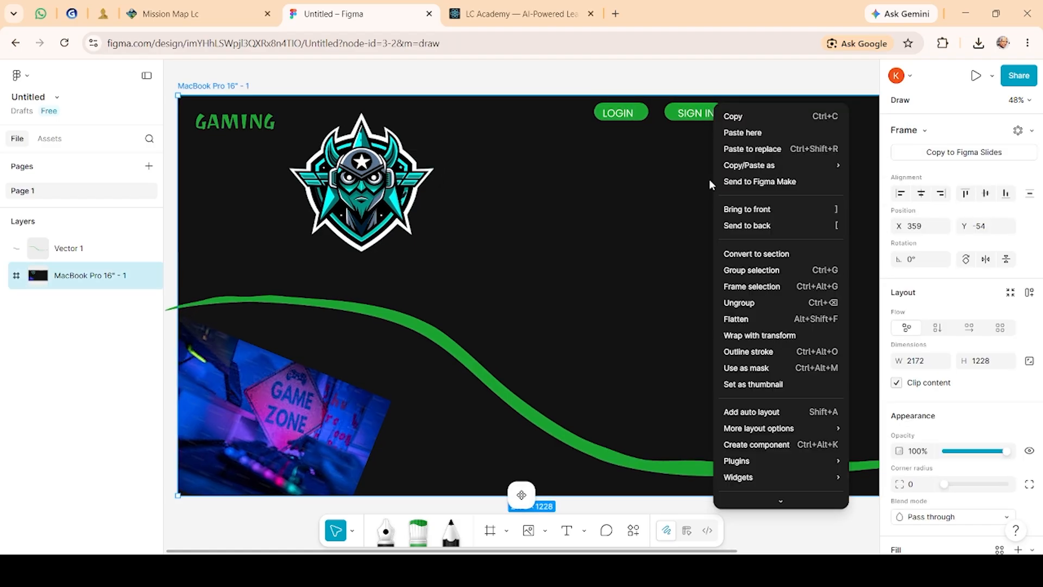
left_click(678, 212)
right_click(673, 215)
left_click(627, 266)
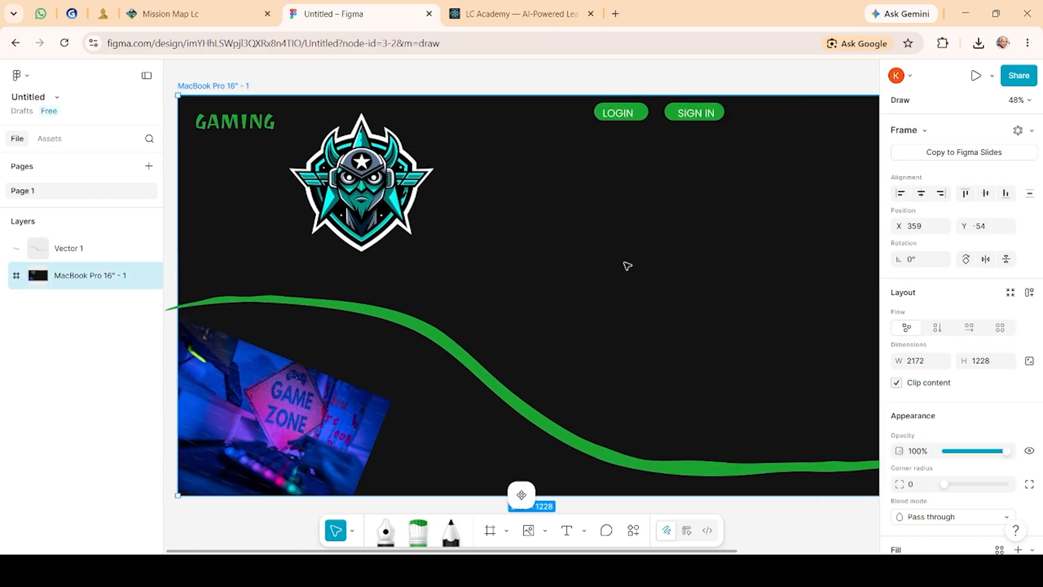
Step: Narrow the frame to about 1710 × 1228
scroll(628, 266, "right", 3)
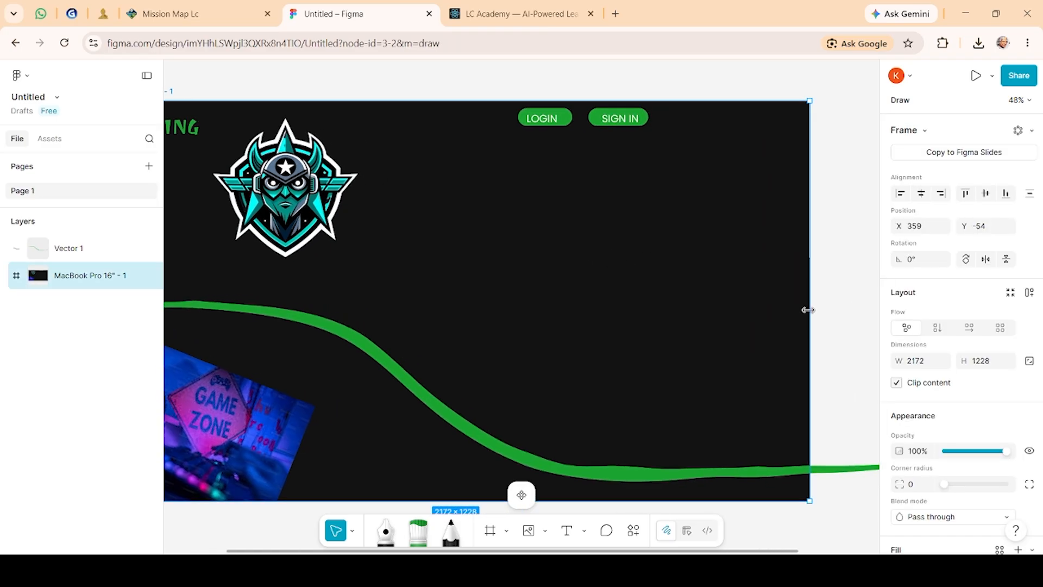
left_click_drag(725, 319, 650, 322)
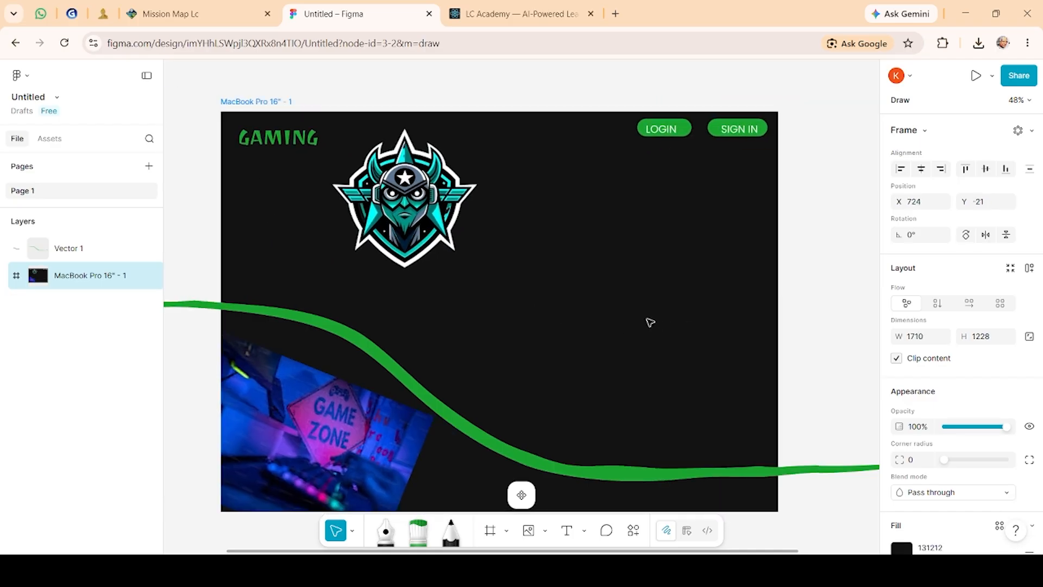
Step: Move the round logo down to the frame's lower-right corner, partly past the edge
left_click(508, 293)
left_click_drag(431, 241, 757, 465)
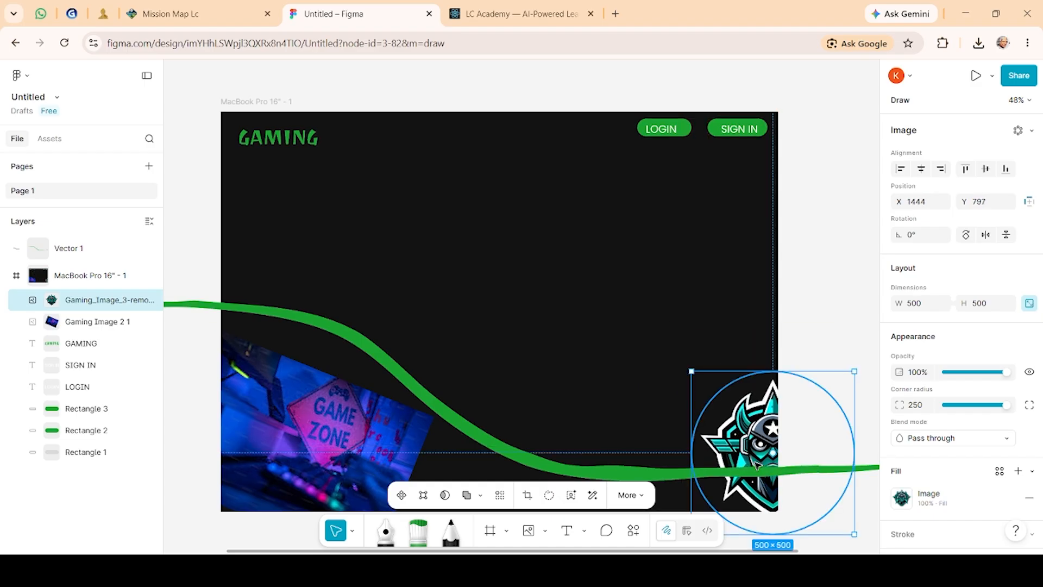
Step: Place the Gaming_image-removebg controller image near the frame's lower-right corner
left_click(674, 372)
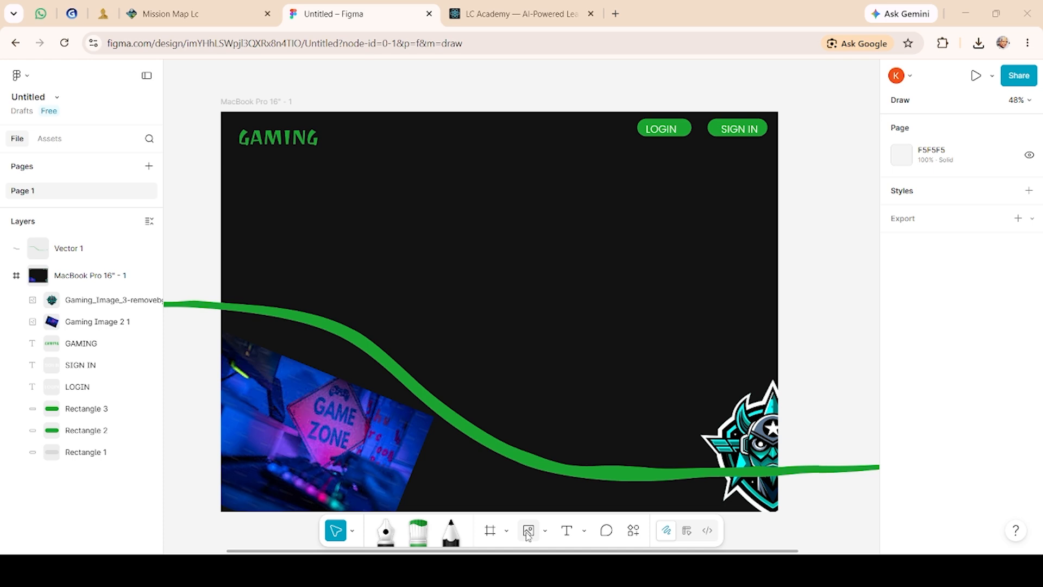
left_click(400, 278)
left_click(648, 462)
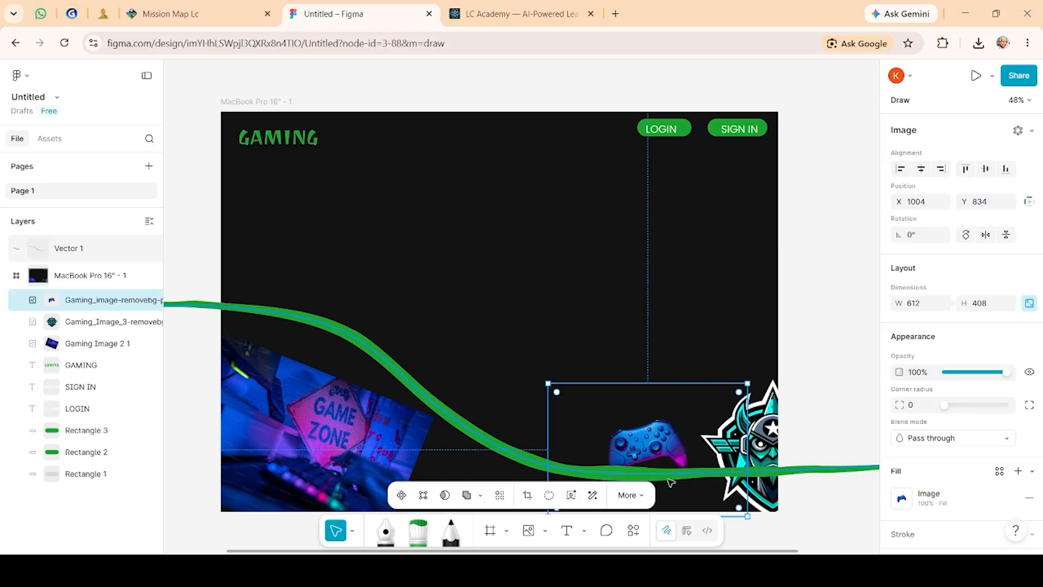
Step: Reposition and resize the controller image so it sits beside the logo in the lower-right corner
left_click_drag(657, 459, 709, 506)
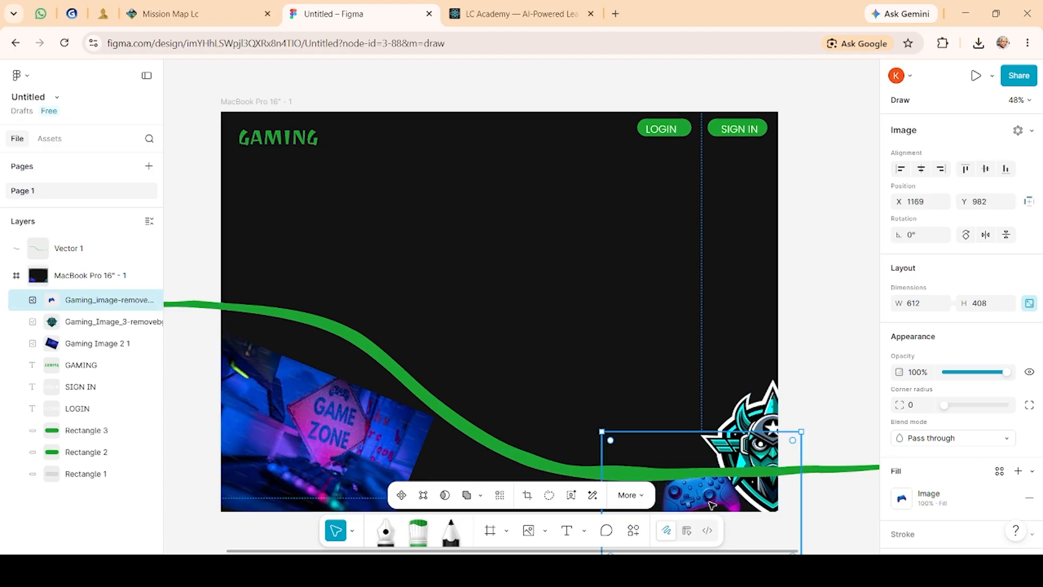
left_click(852, 310)
left_click(686, 486)
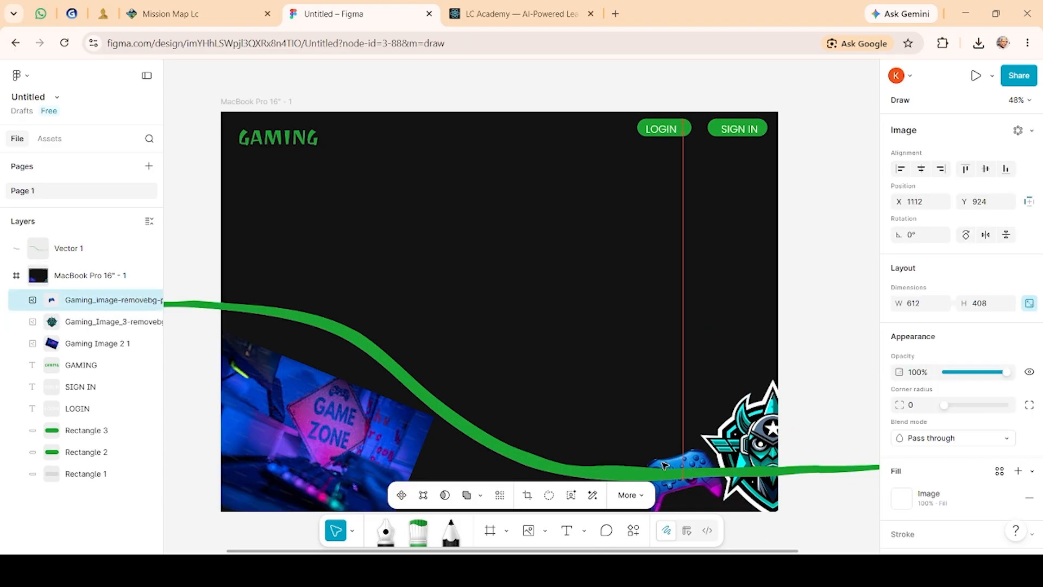
left_click_drag(686, 485, 663, 463)
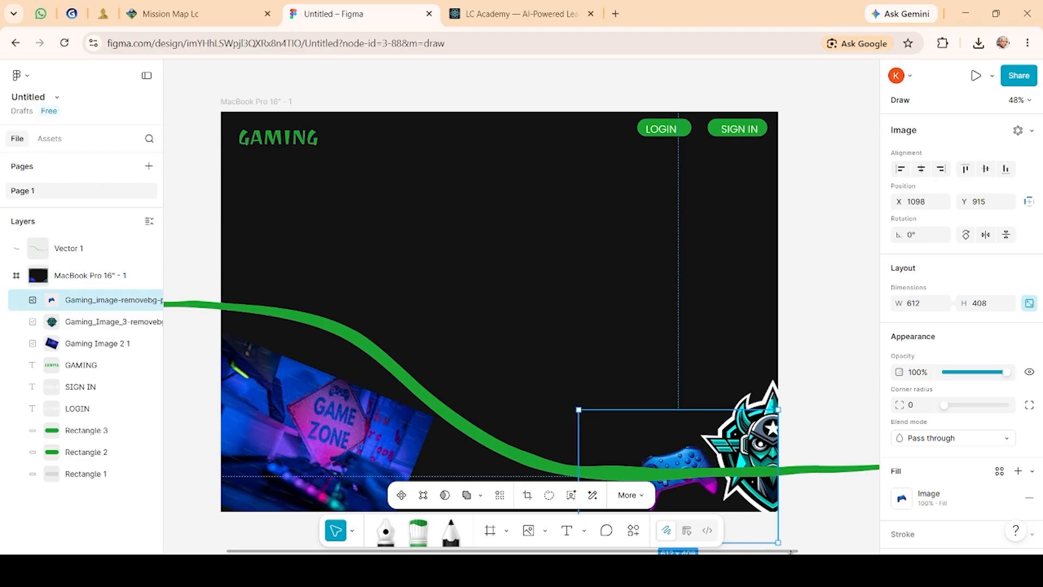
left_click_drag(790, 552, 698, 586)
left_click_drag(656, 577, 697, 577)
left_click(701, 317)
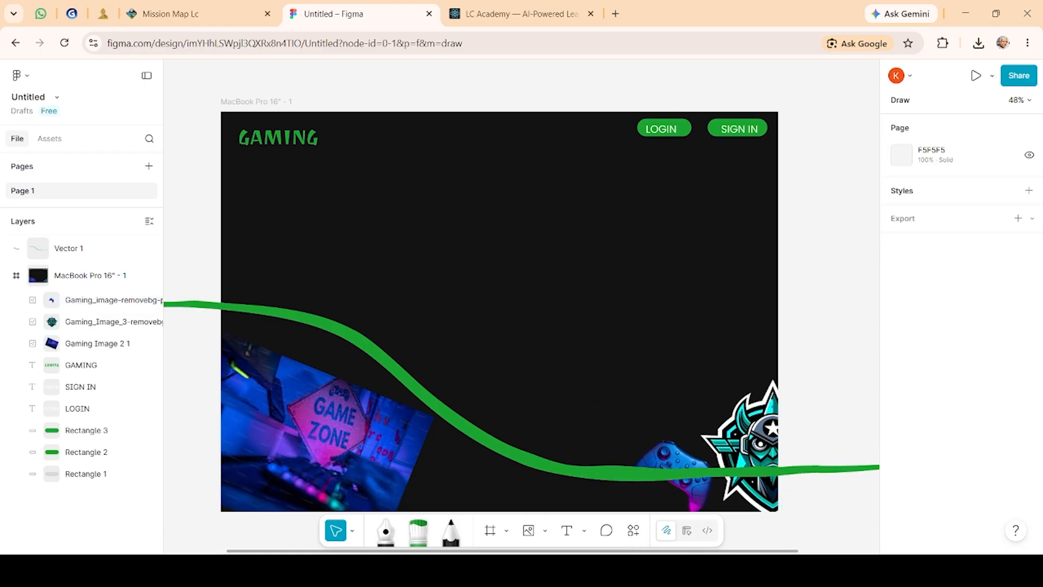
left_click(565, 532)
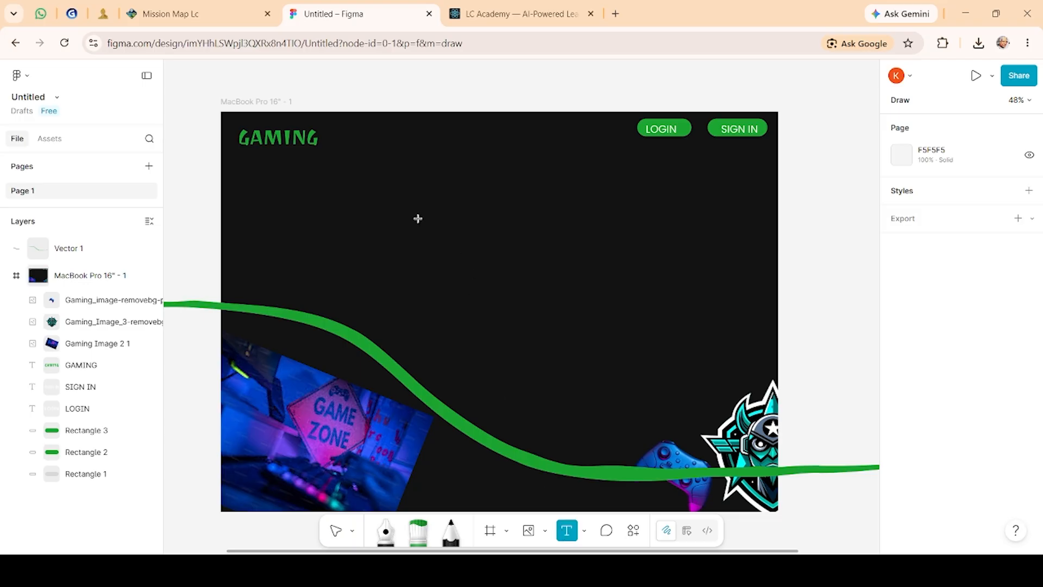
left_click_drag(419, 218, 587, 352)
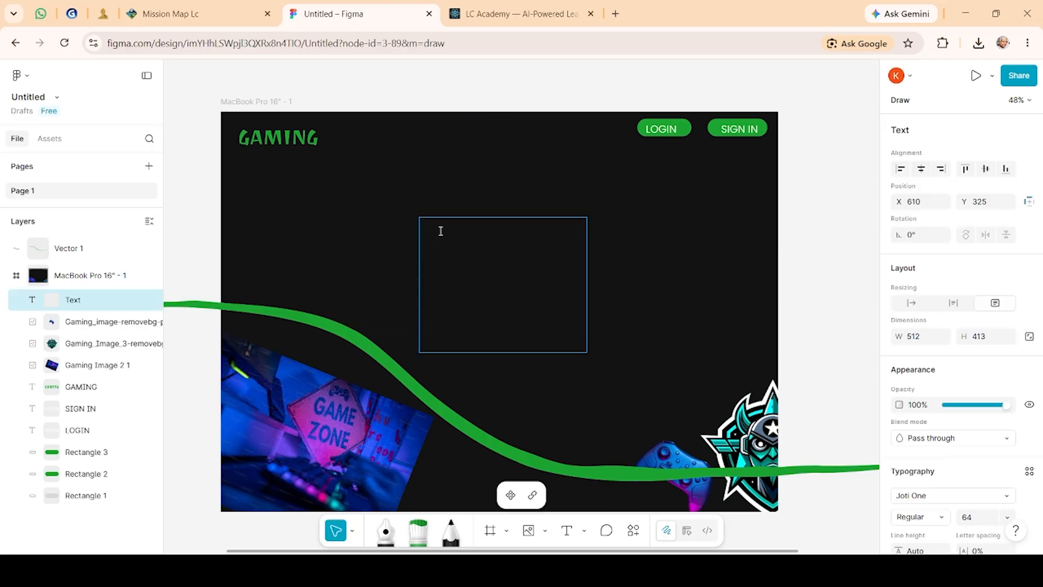
key("Escape")
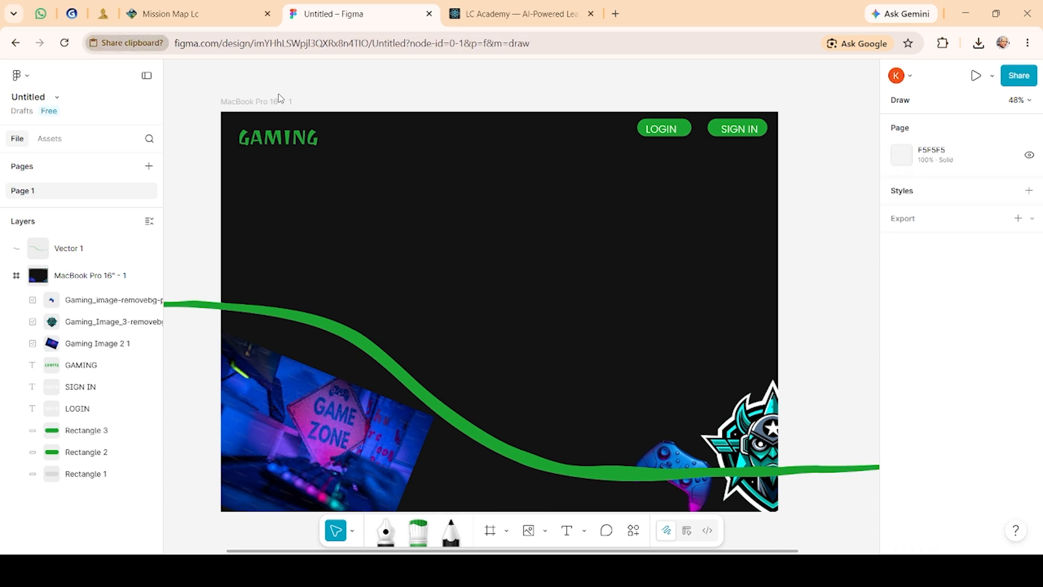
key("ctrl+v")
key("Escape")
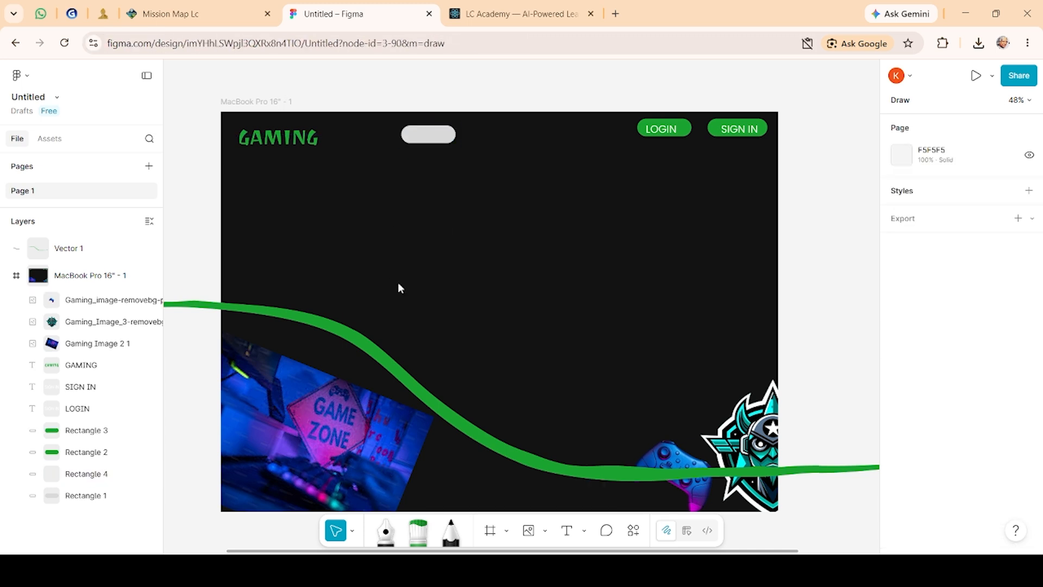
left_click(443, 138)
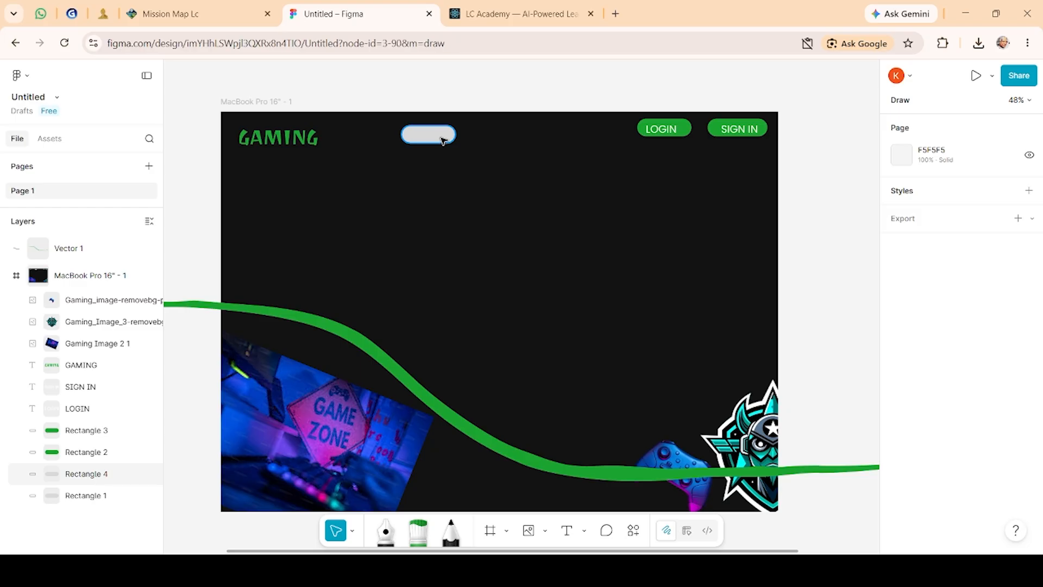
key("Escape")
left_click(443, 140)
key("Delete")
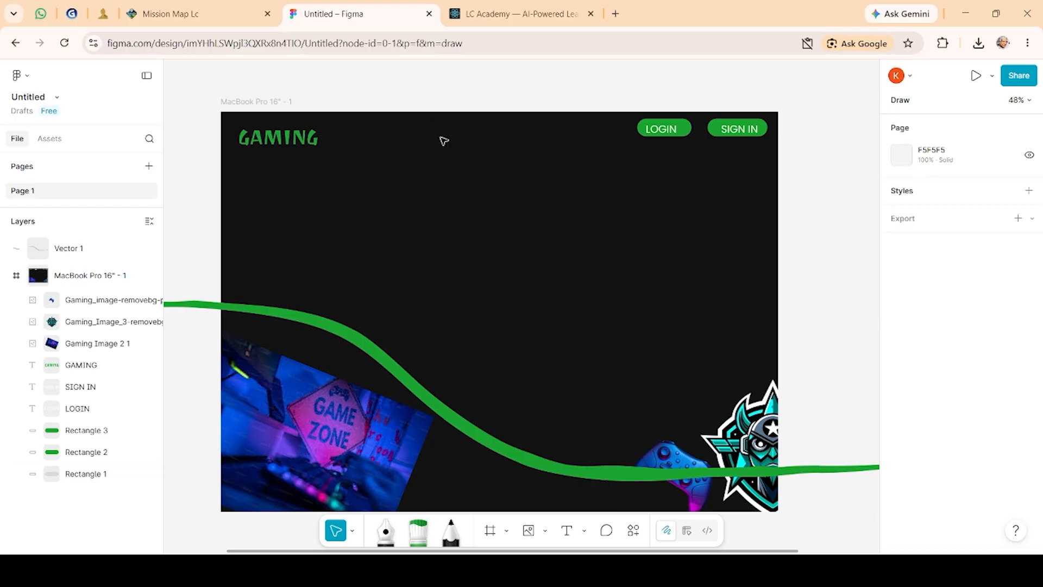
Step: Nudge the controller image slightly down and right beside the logo
left_click_drag(646, 430, 679, 458)
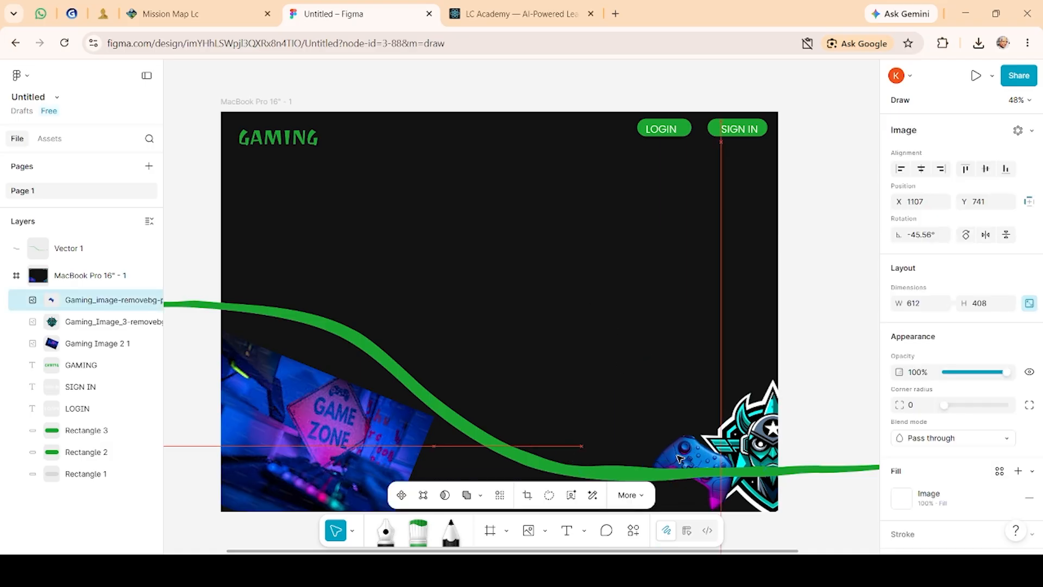
left_click(565, 405)
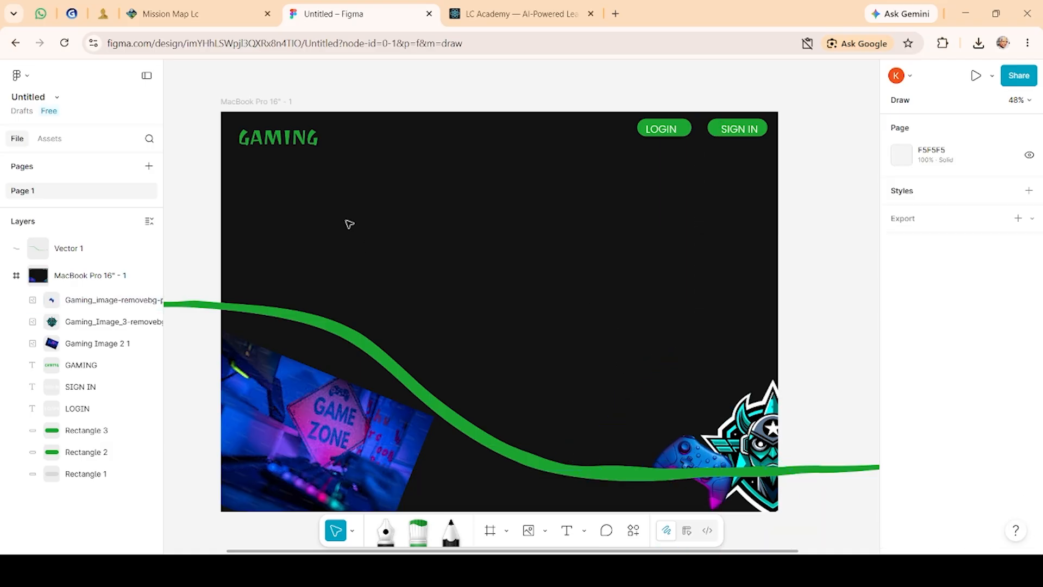
Step: Add a text box in the frame's centre reading "Welcome To The Gaming Wolrd ... Let's Start You Journey With Us"
left_click(566, 530)
left_click_drag(412, 206, 573, 313)
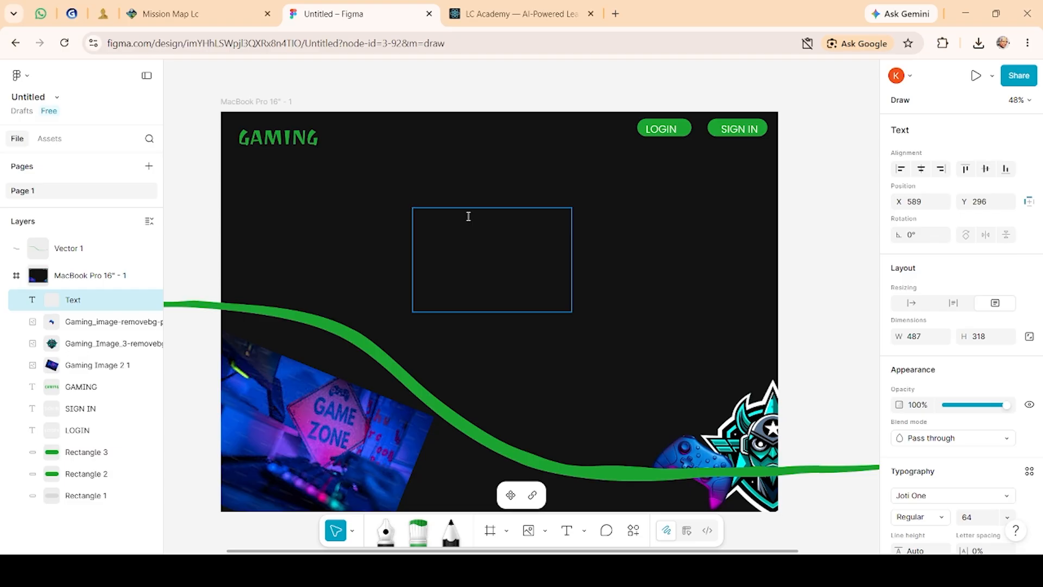
type("Welcome ")
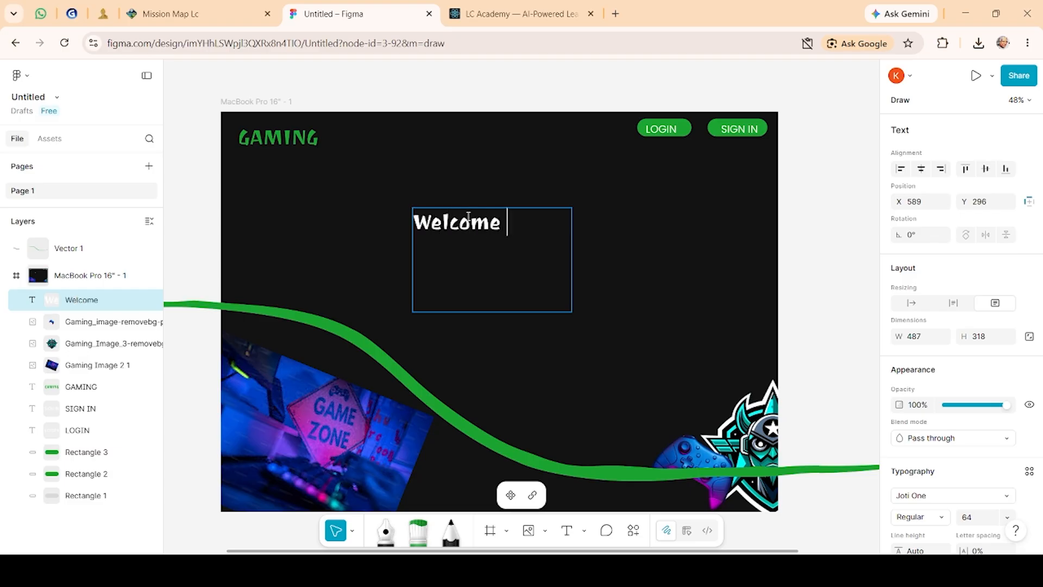
type("To The ")
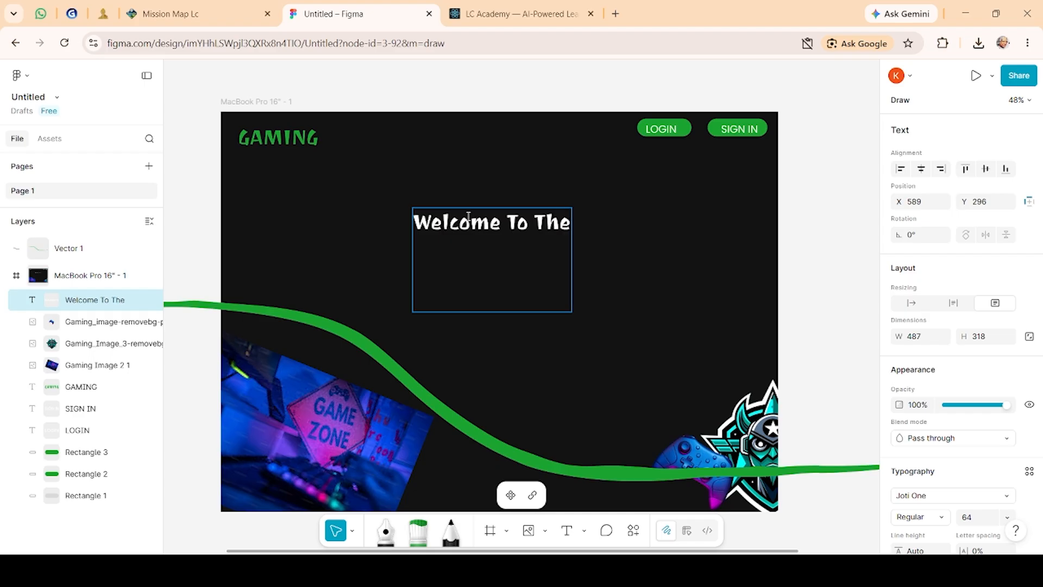
type("Gaming W")
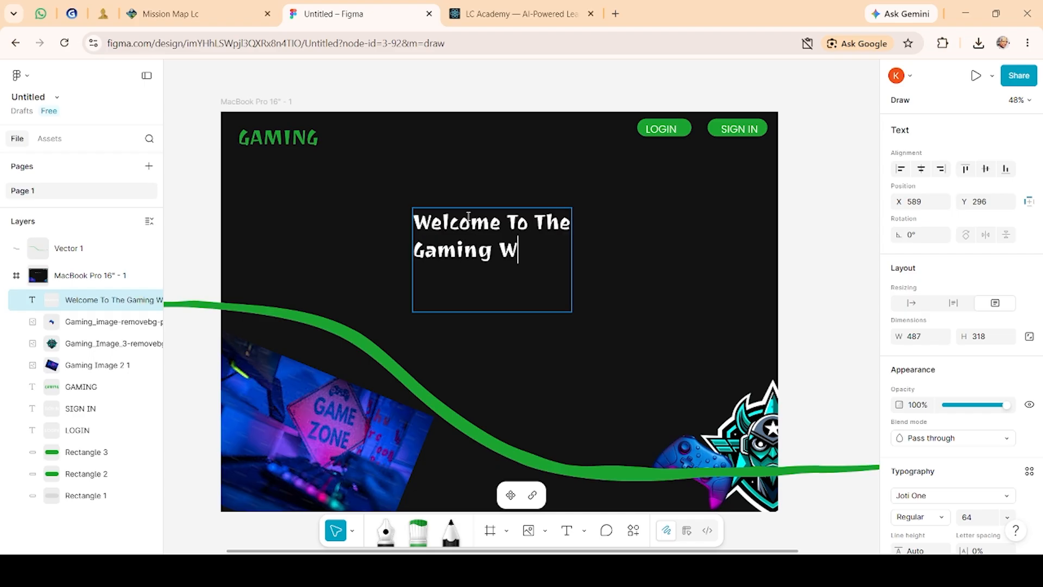
type("olrd")
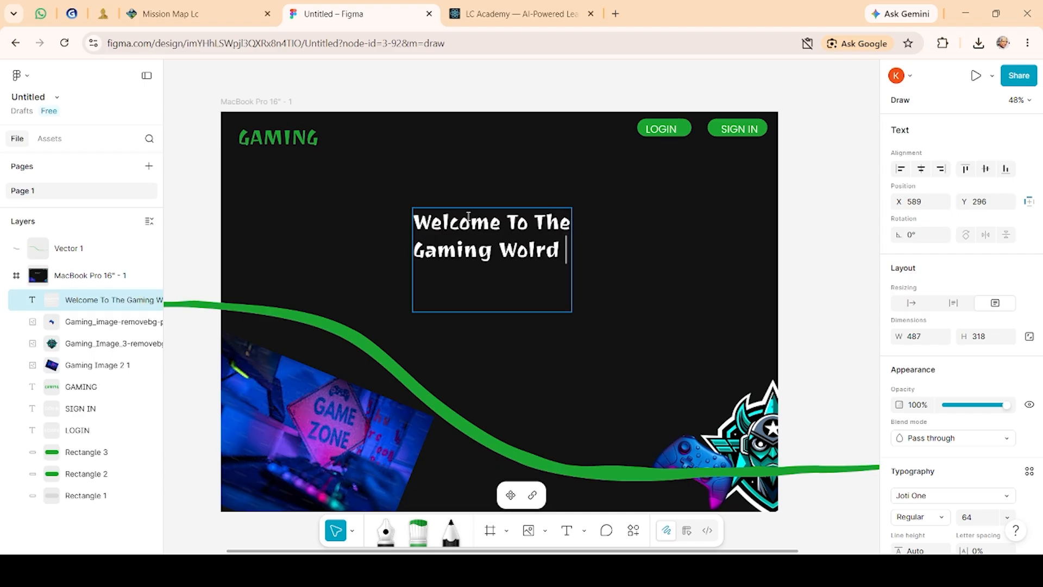
key("Return")
type("...")
key("Return")
key("BackSpace")
type("Let")
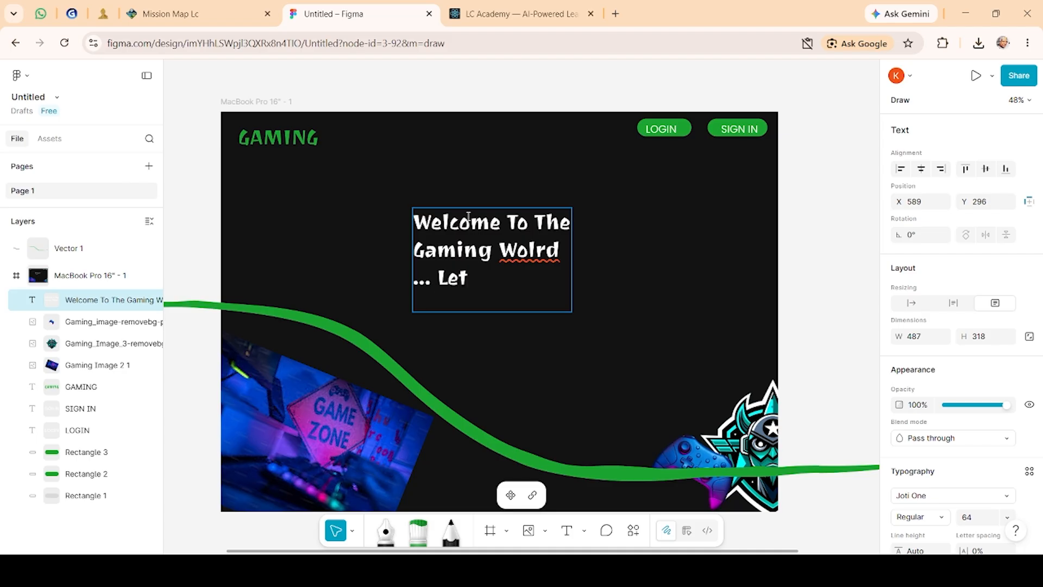
type("'s Start ")
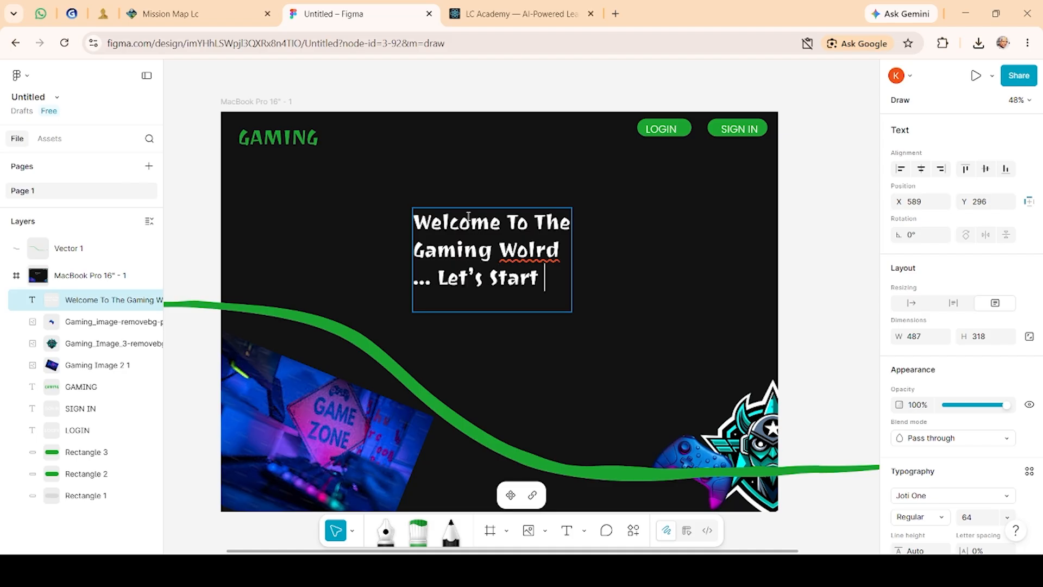
type("YO")
key("BackSpace")
type("ou Jour")
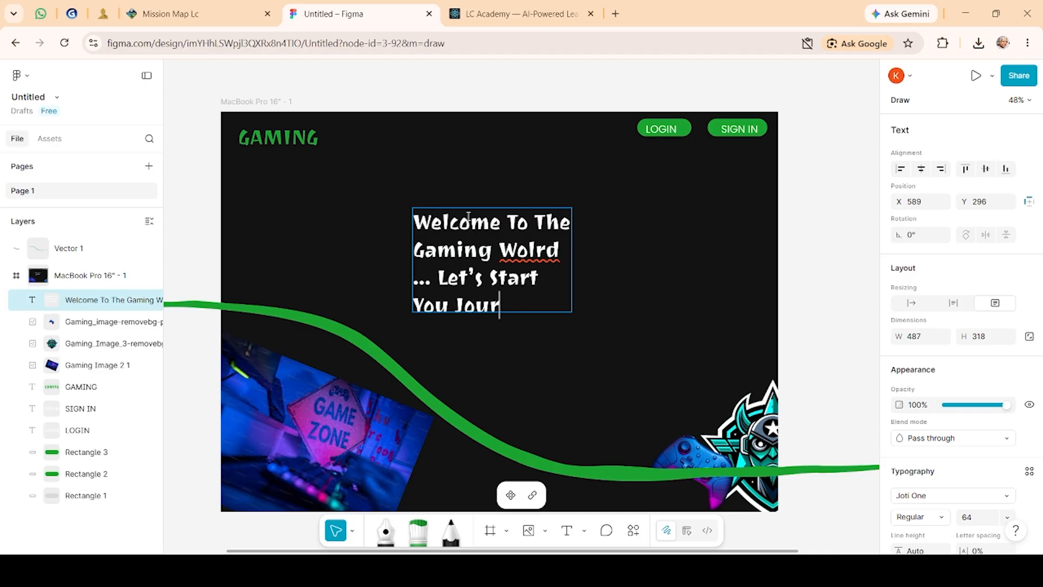
type("ney W")
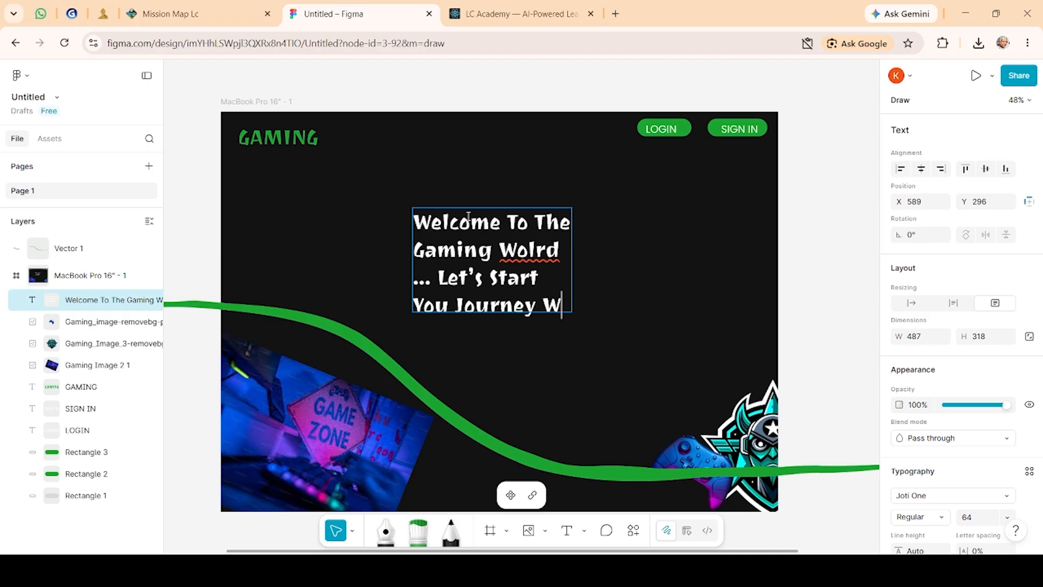
type("ith Us")
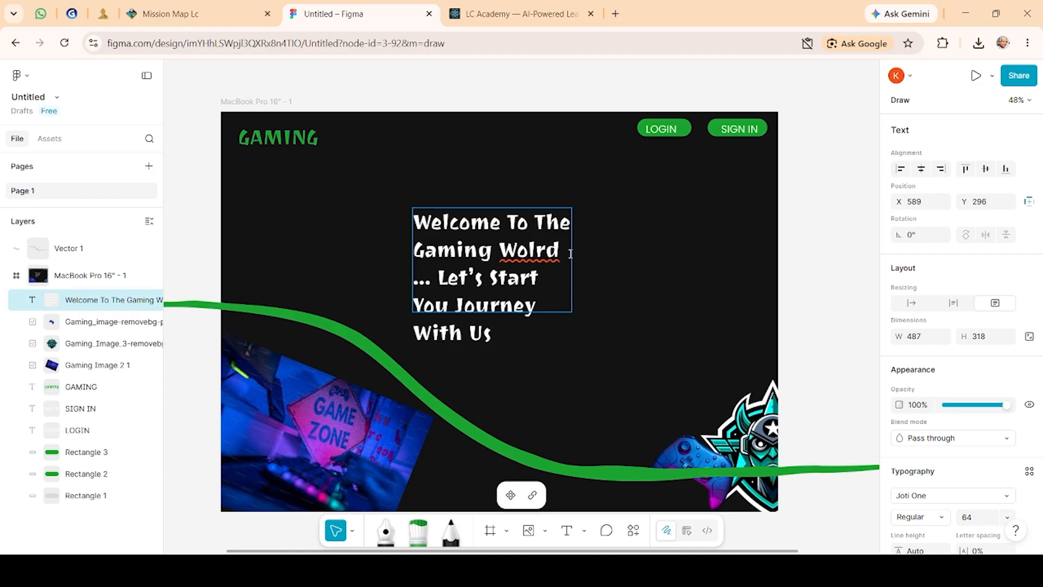
Step: Widen the welcome text box to about 829 × 483 and shift it slightly down and left
left_click(562, 309)
left_click(494, 239)
left_click(415, 249, "shift")
left_click_drag(417, 221, 539, 308)
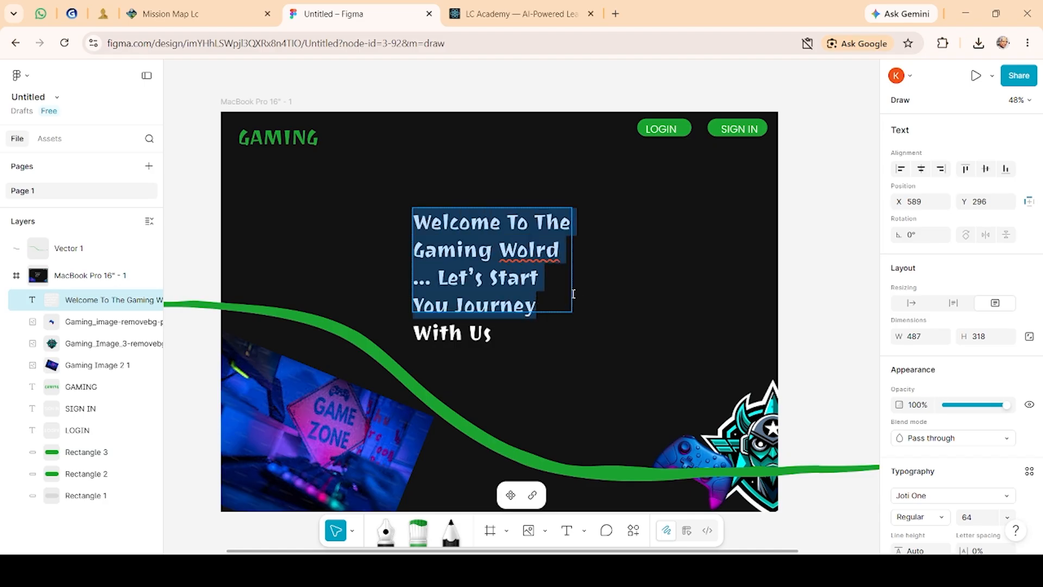
key("Escape")
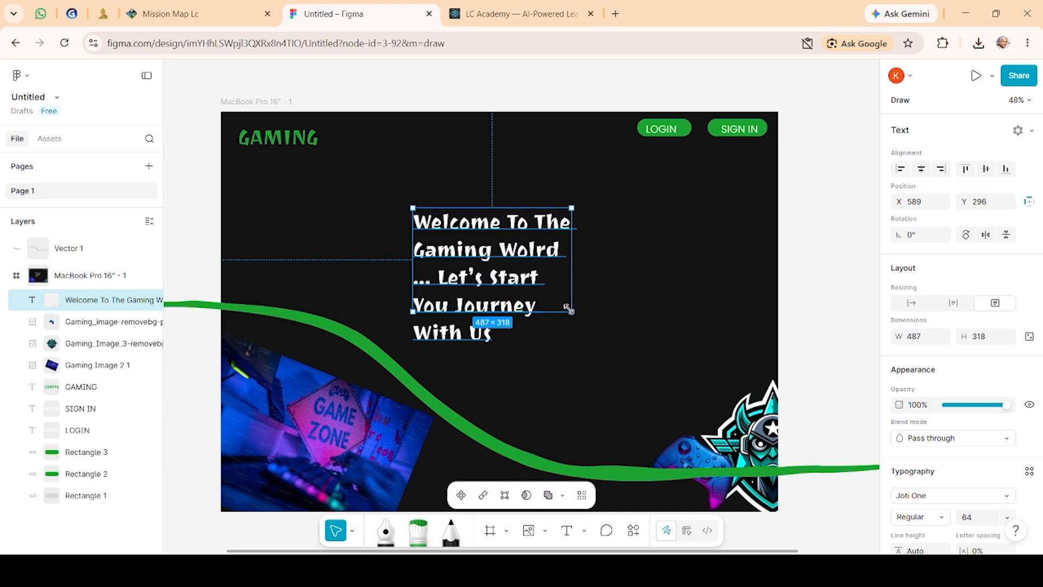
left_click_drag(568, 309, 683, 365)
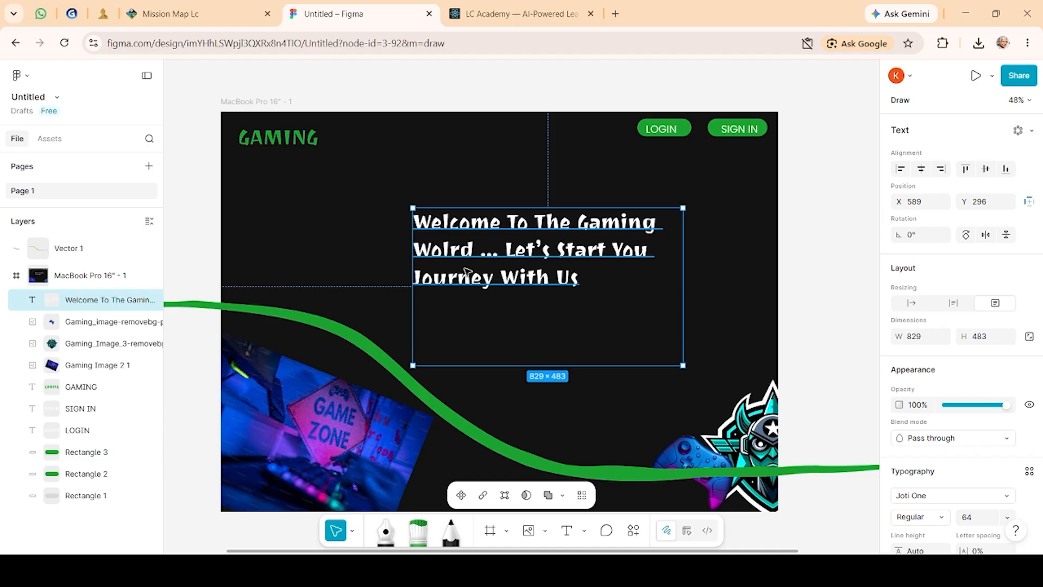
left_click_drag(466, 272, 457, 299)
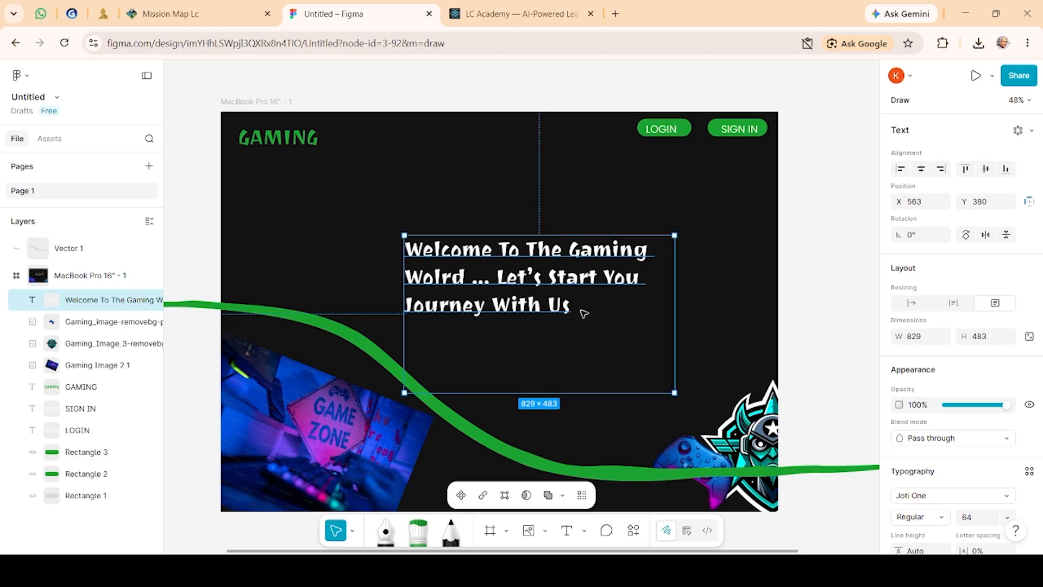
key("Escape")
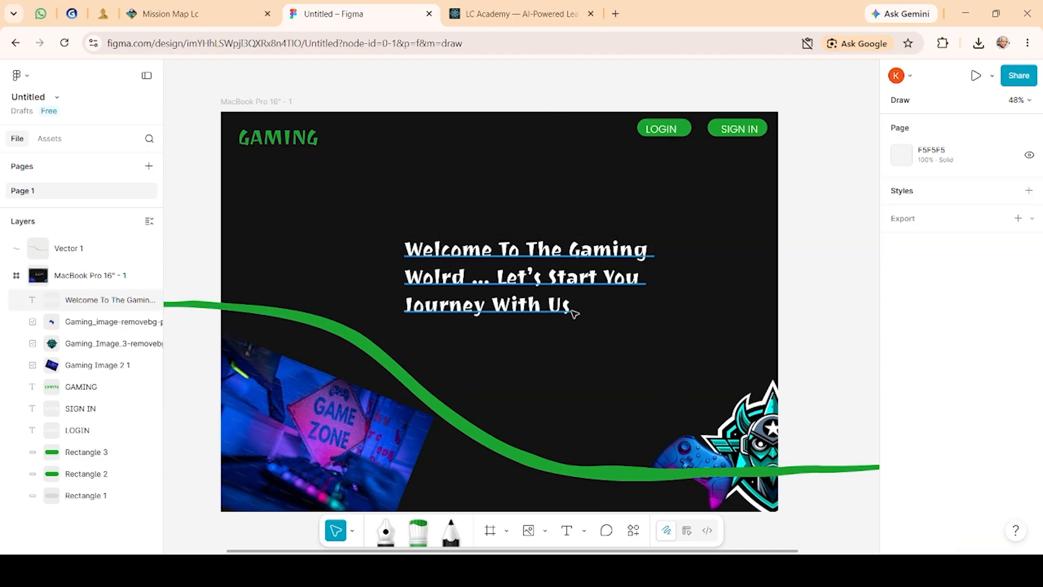
left_click(577, 310)
key("Escape")
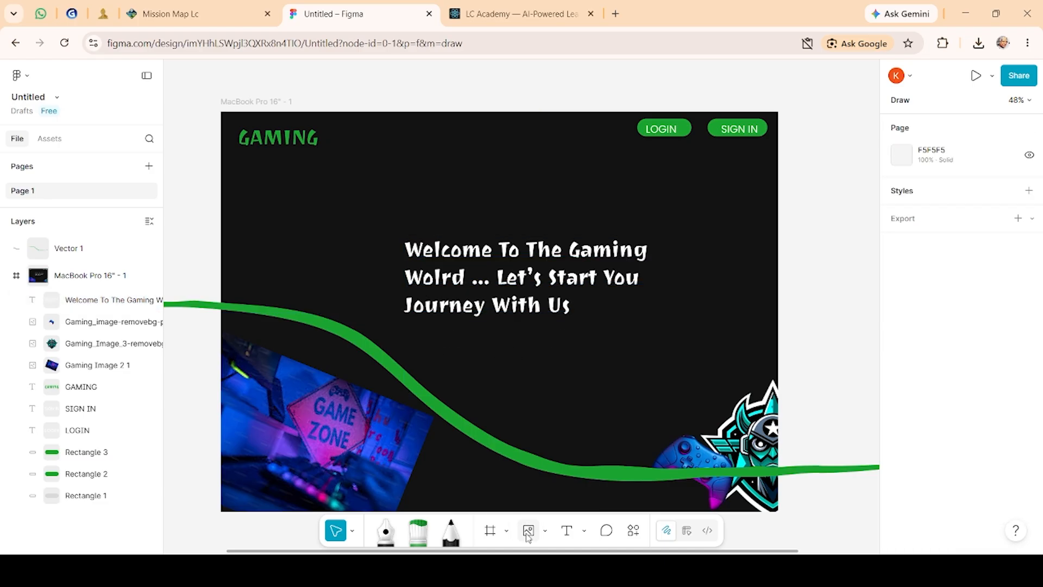
Step: Draw a rectangle about 352 × 98 just below the welcome text
left_click(545, 531)
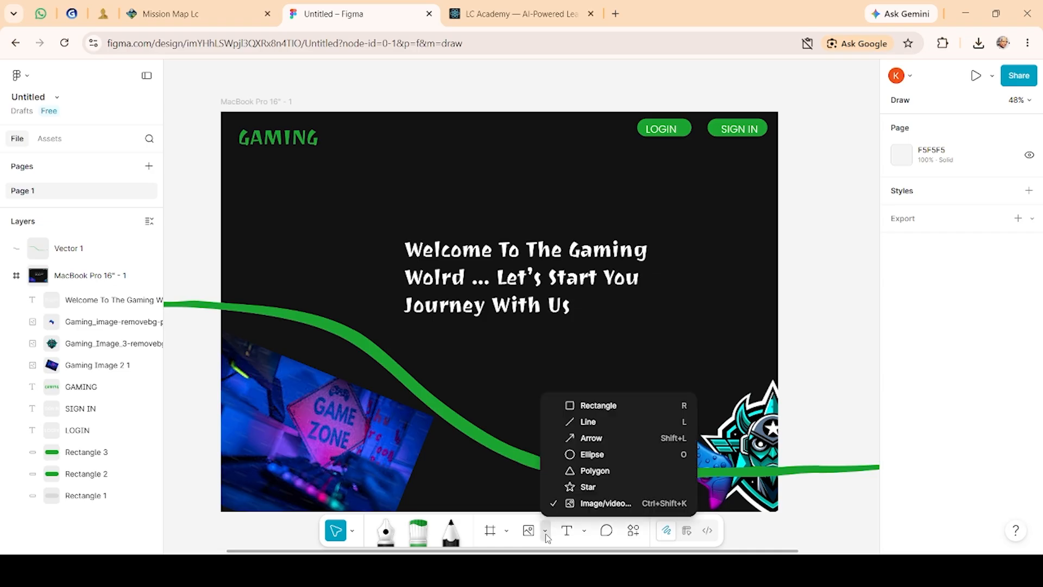
left_click(619, 416)
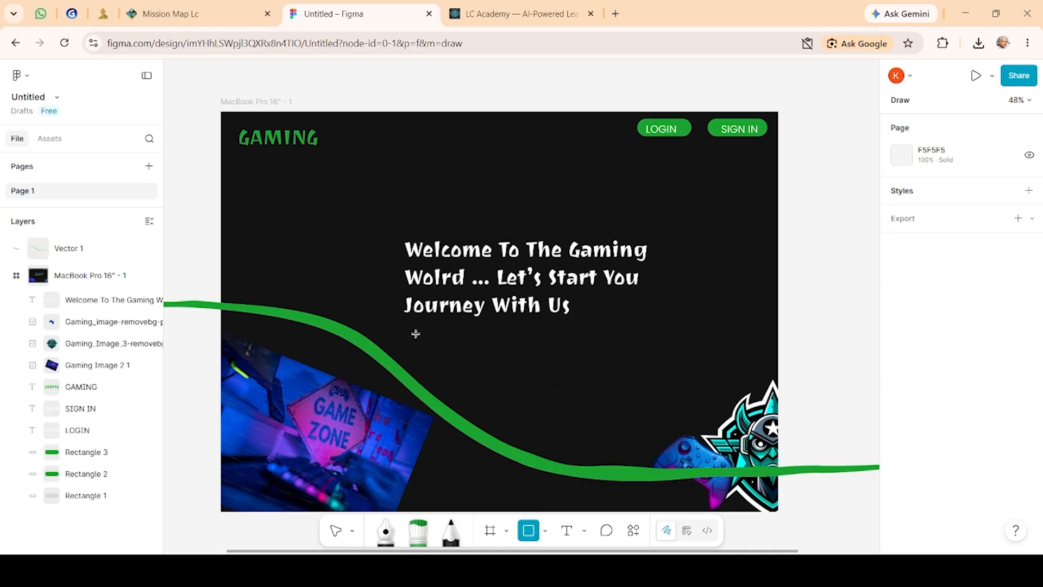
left_click_drag(415, 333, 531, 366)
left_click_drag(472, 348, 465, 346)
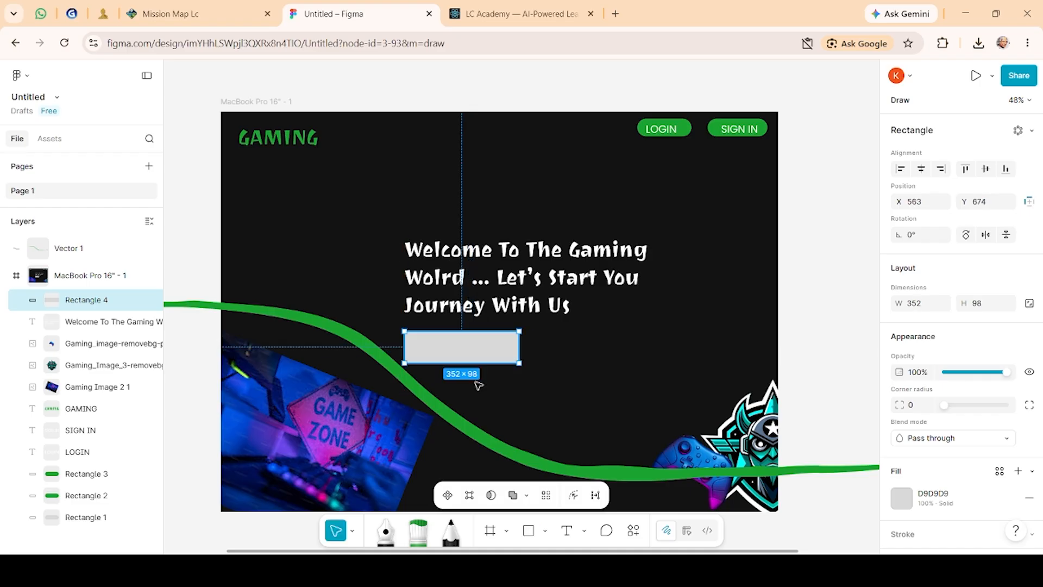
Step: Try to add text inside the new rectangle
left_click(569, 531)
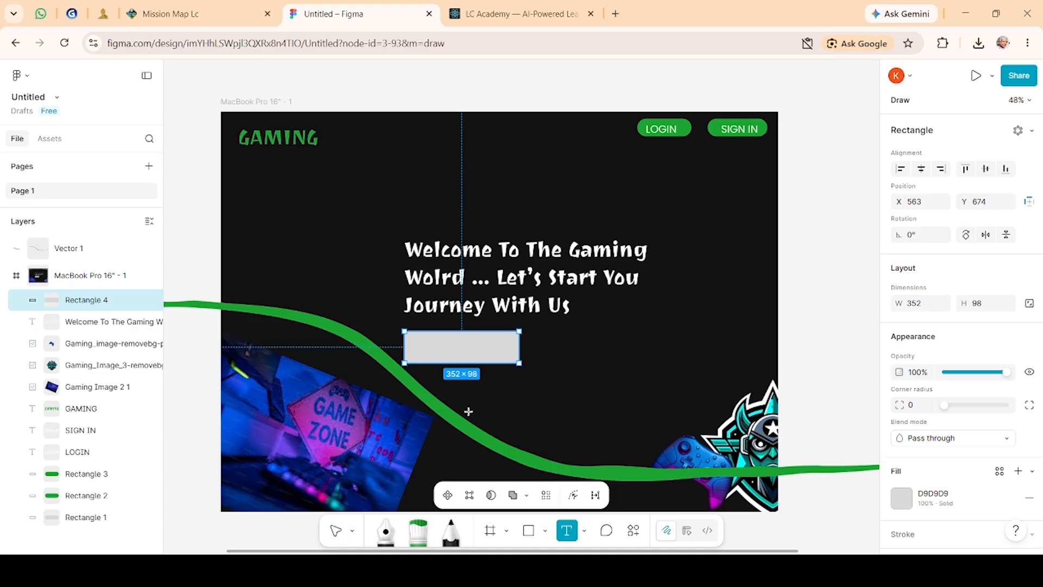
left_click_drag(430, 342, 490, 352)
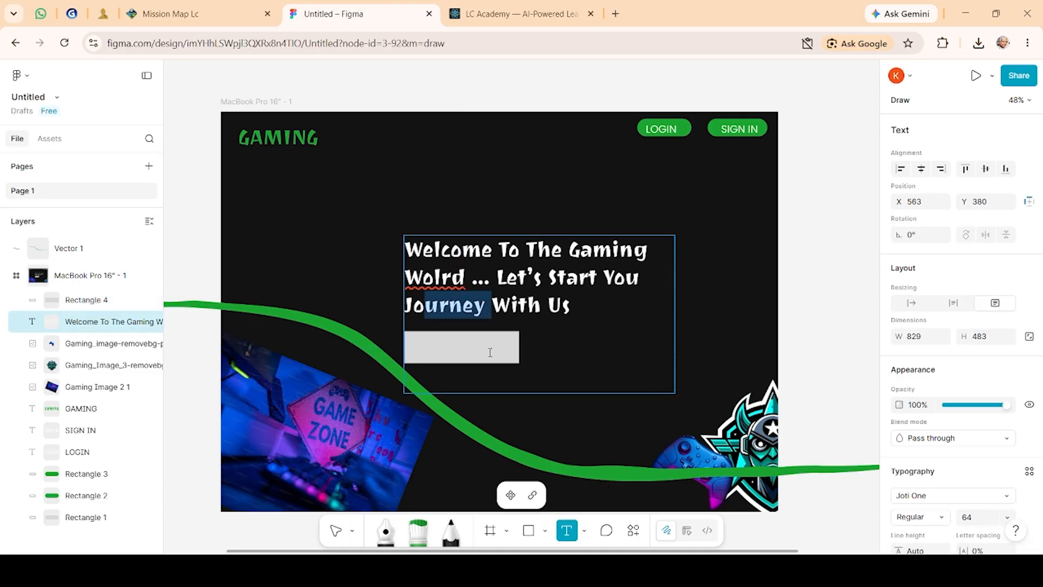
left_click(490, 353)
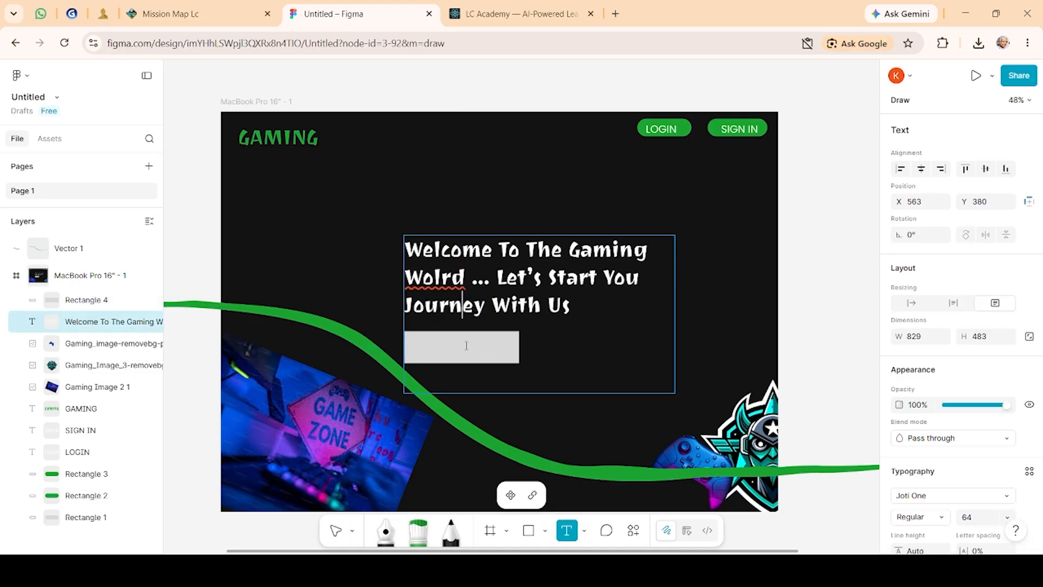
double_click(466, 346)
left_click(599, 457)
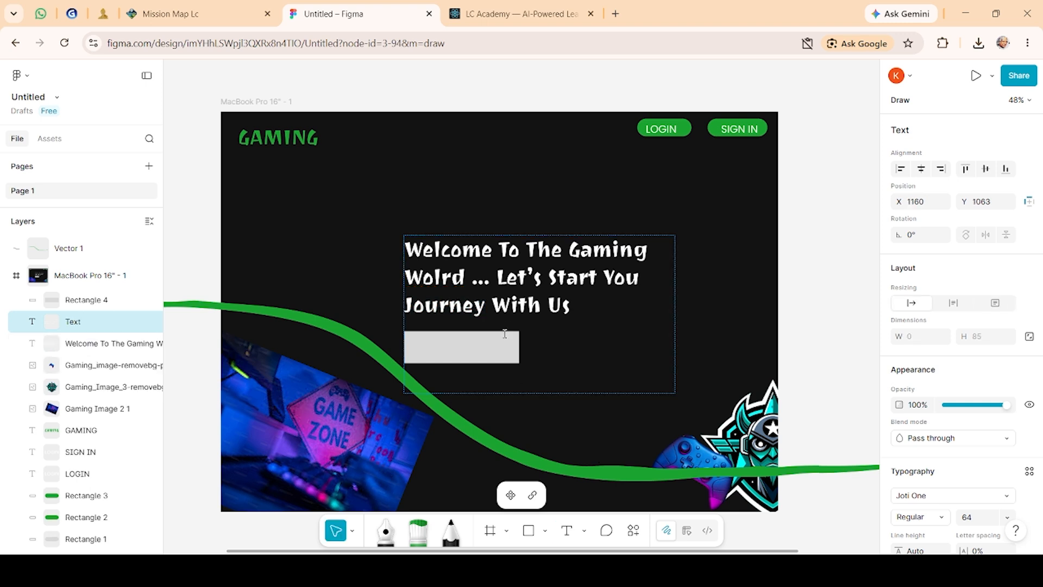
double_click(501, 343)
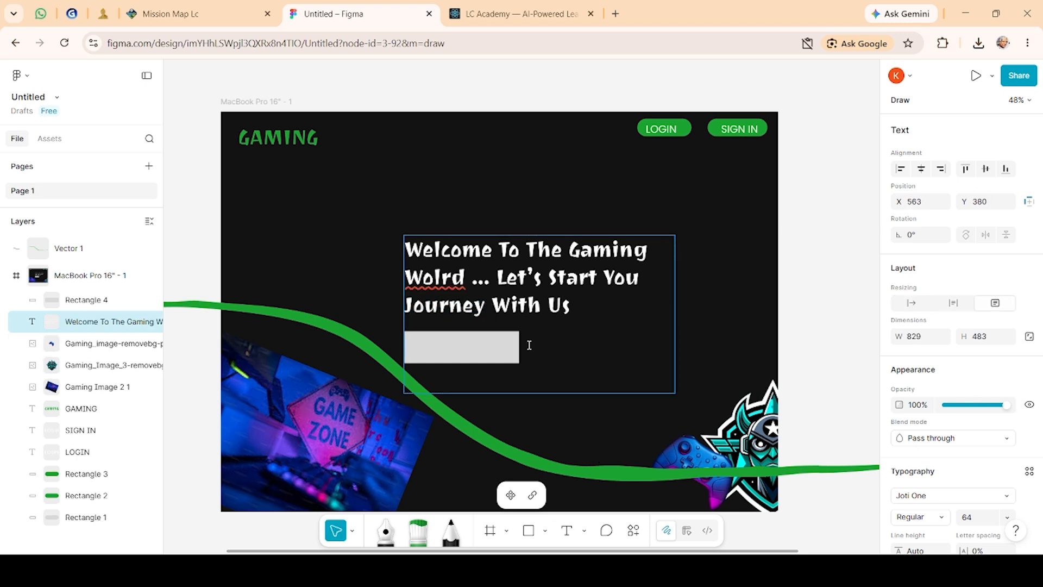
triple_click(503, 347)
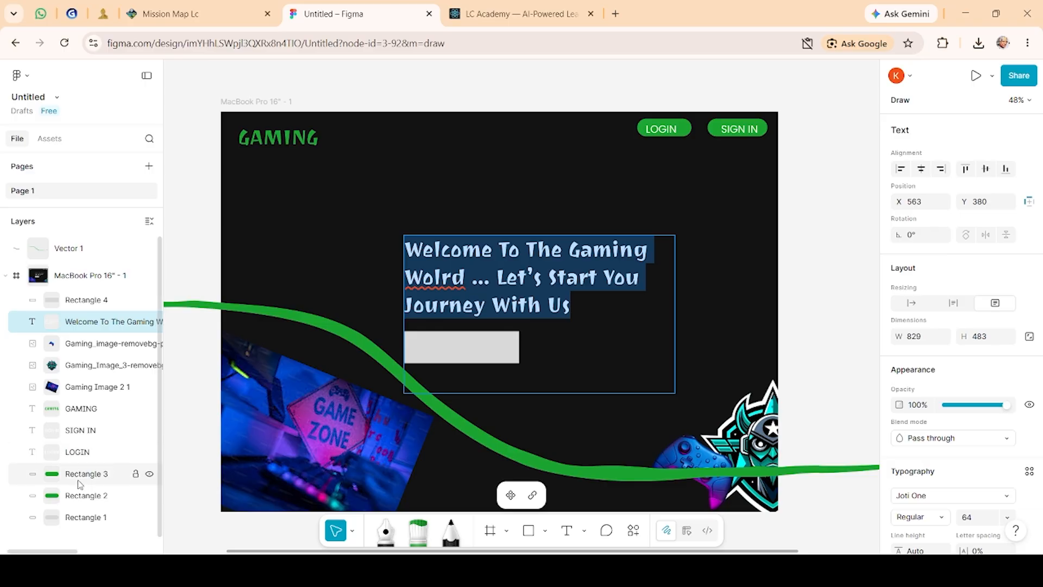
Step: Round the corners of the rectangle below the welcome text with a corner radius of 35
scroll(81, 489, "down", 1)
left_click(87, 506)
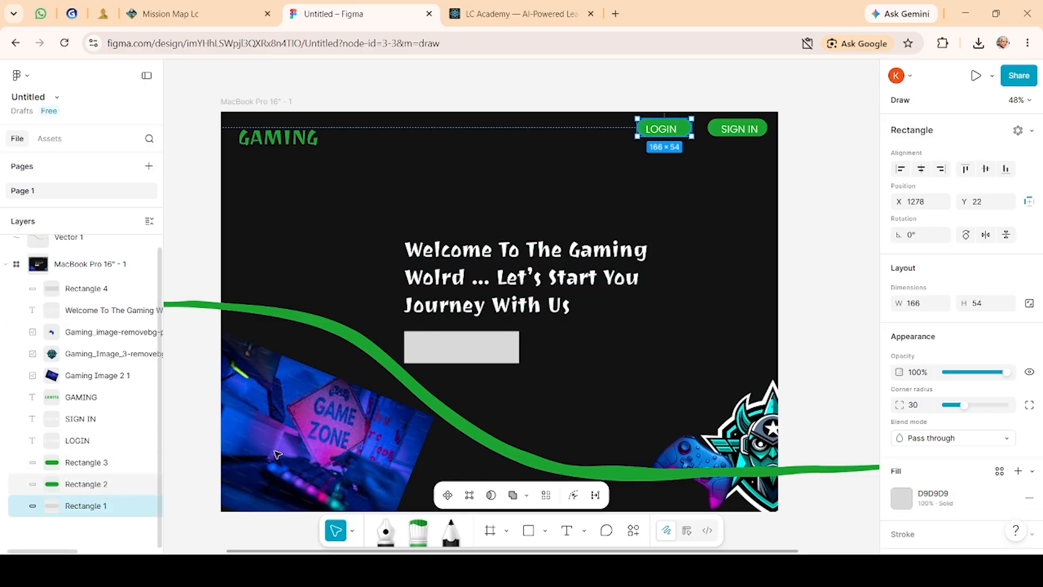
scroll(65, 288, "up", 1)
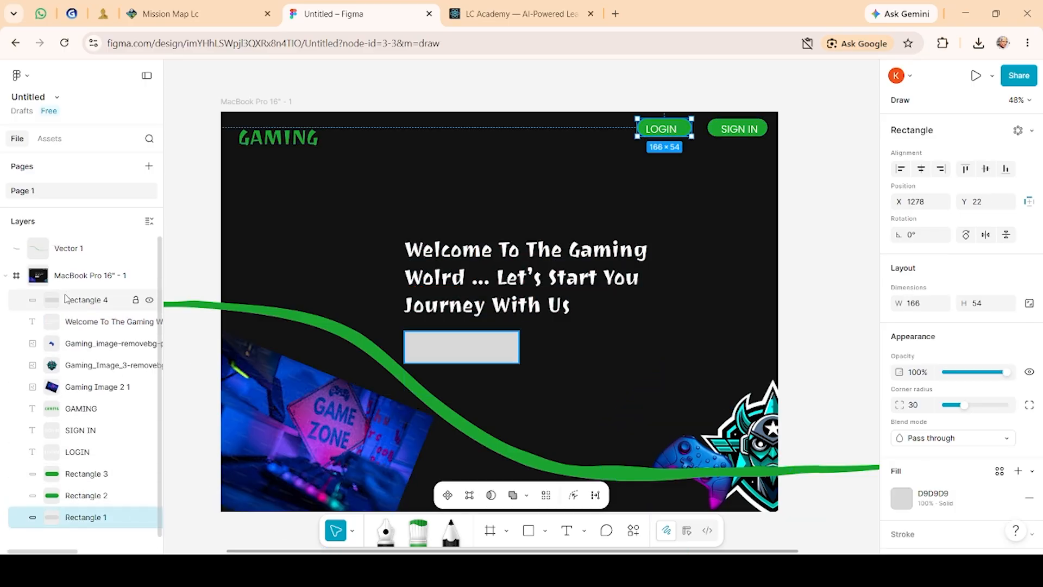
left_click(65, 298)
double_click(65, 299)
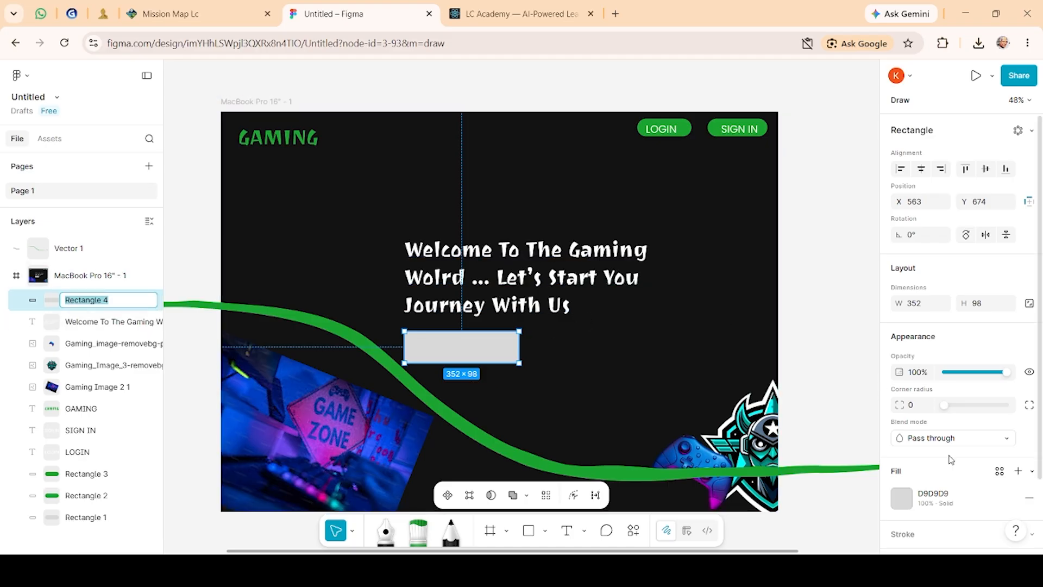
scroll(949, 459, "down", 2)
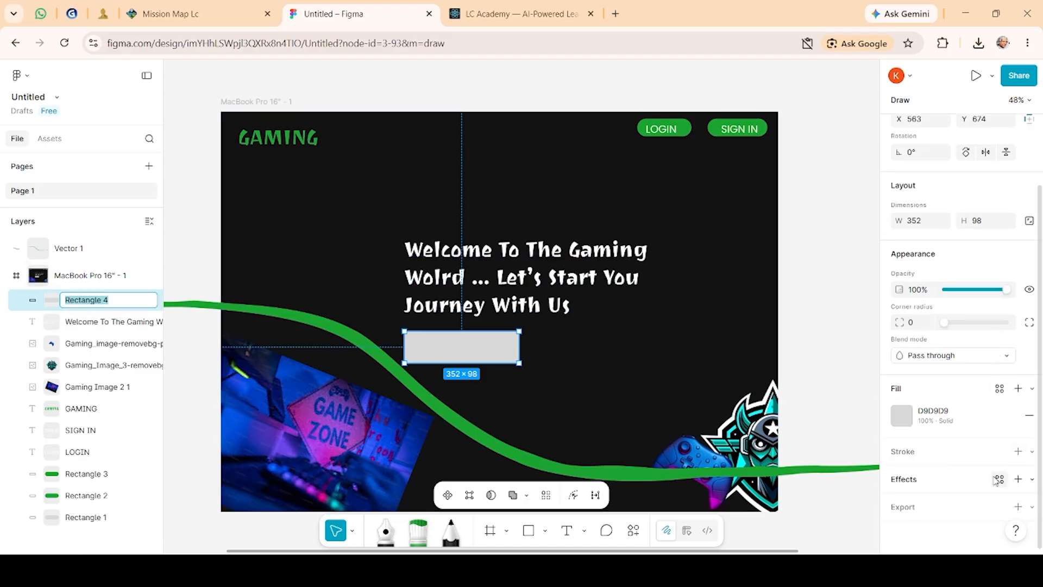
scroll(1006, 441, "up", 2)
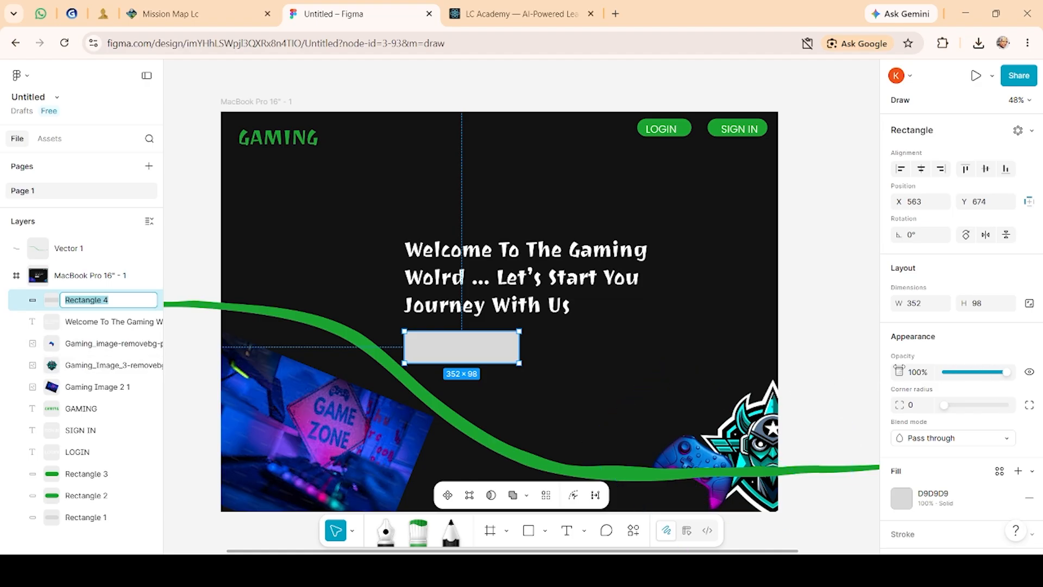
left_click(913, 406)
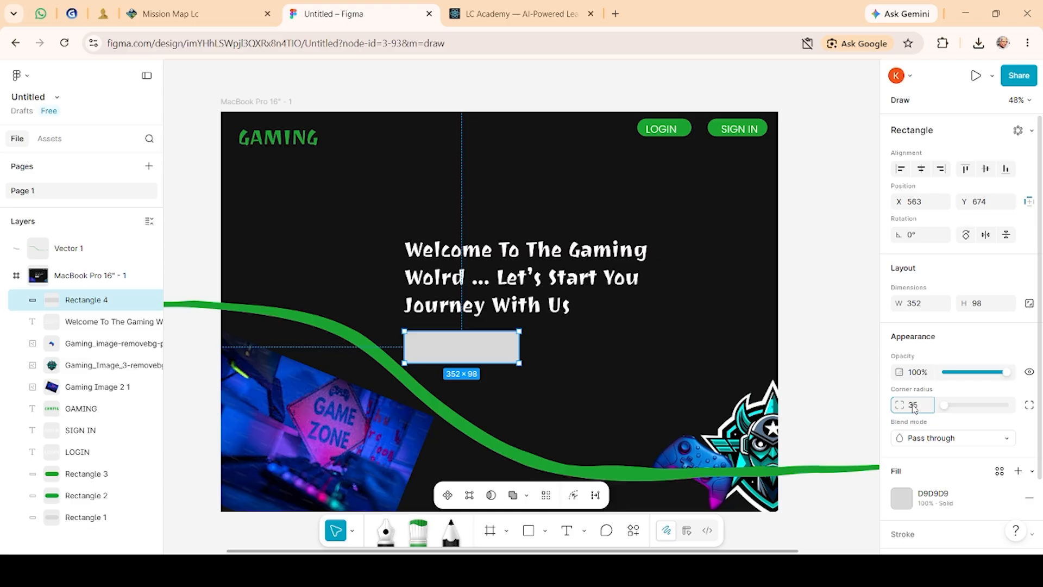
key("Return")
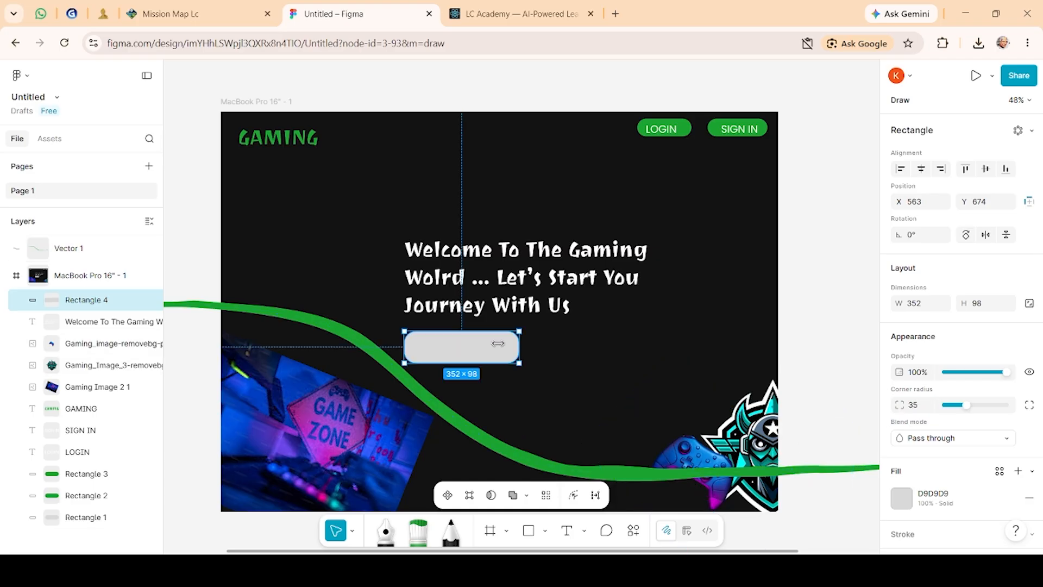
Step: Fill the rounded rectangle with green, adjusting it to the dark green 0E651B
scroll(912, 436, "down", 2)
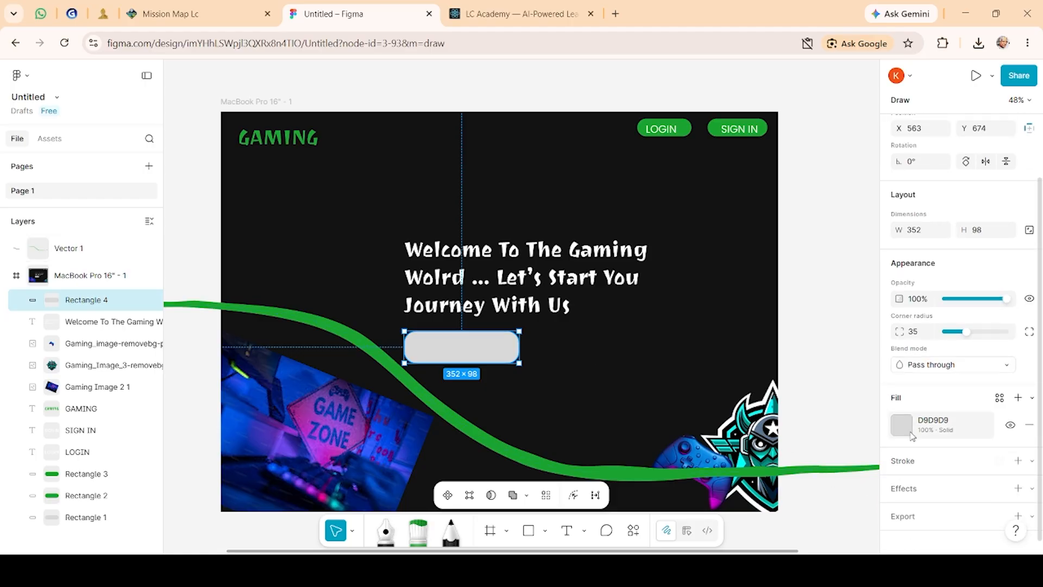
left_click(903, 425)
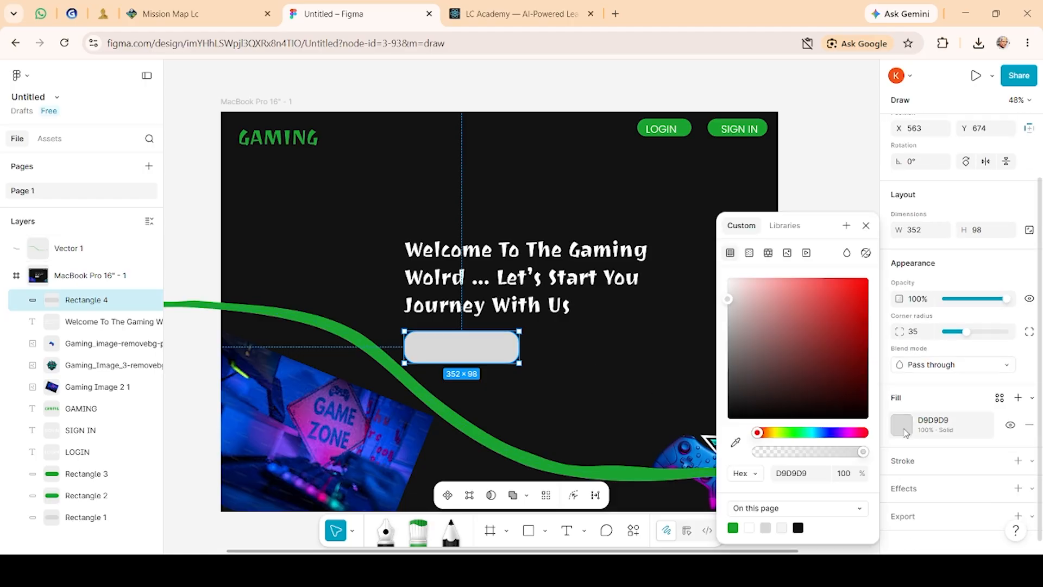
left_click(735, 526)
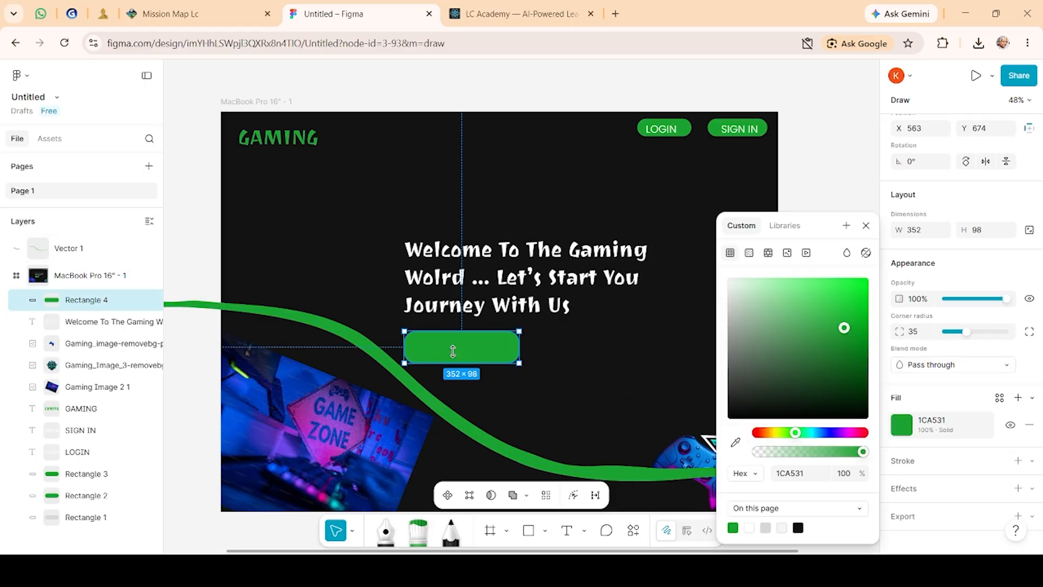
left_click(807, 380)
left_click(799, 301)
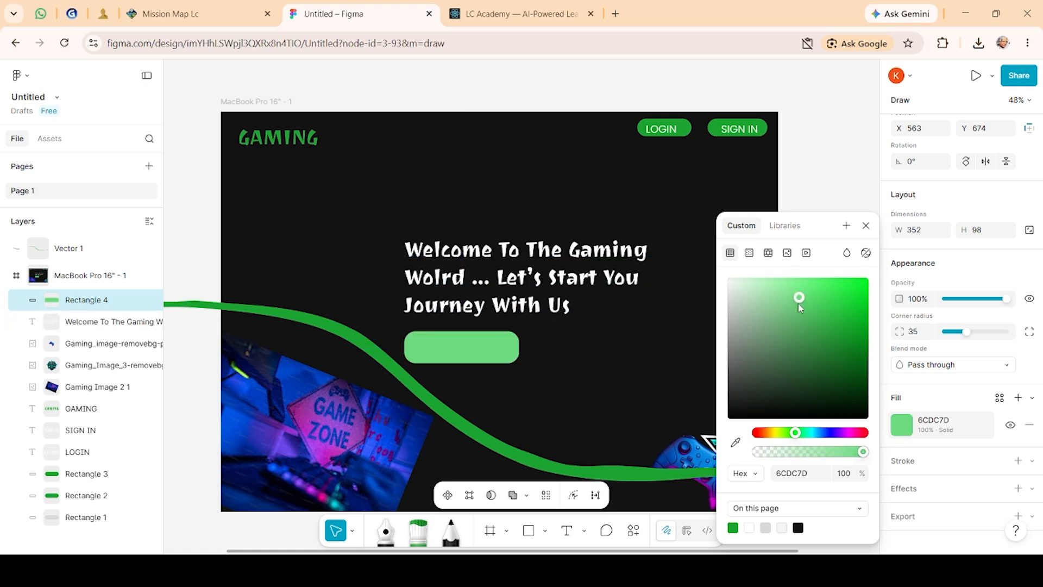
left_click(786, 382)
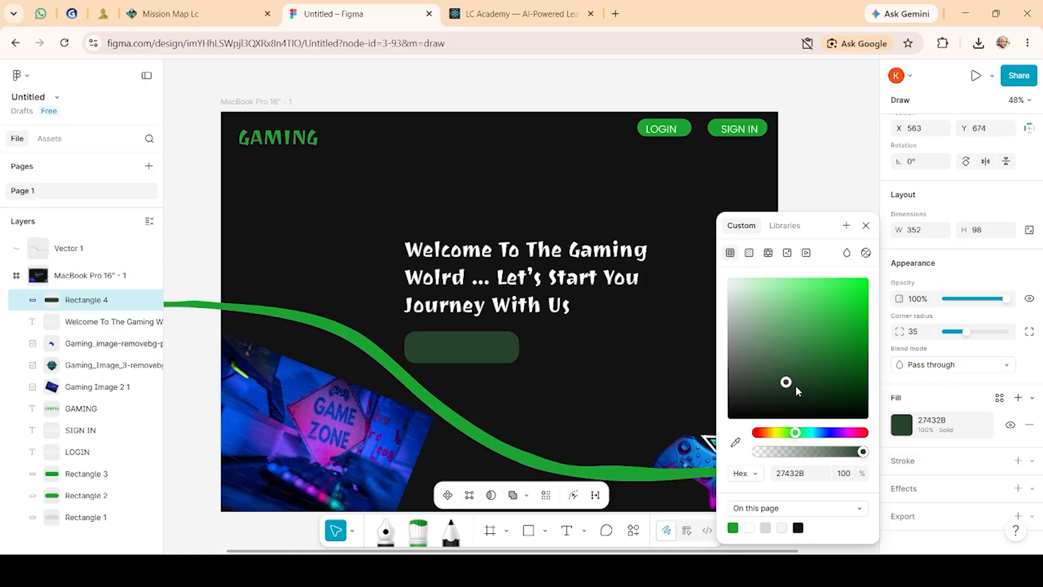
left_click(793, 380)
left_click(817, 396)
left_click(836, 374)
left_click(849, 365)
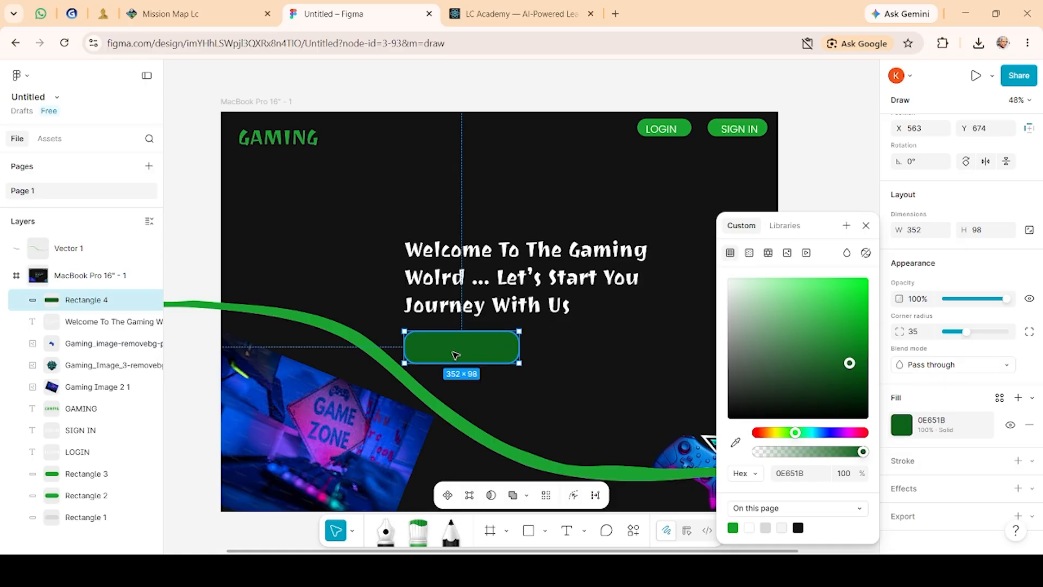
Step: Try again to place a text box inside the green button rectangle with the Text tool
left_click(566, 535)
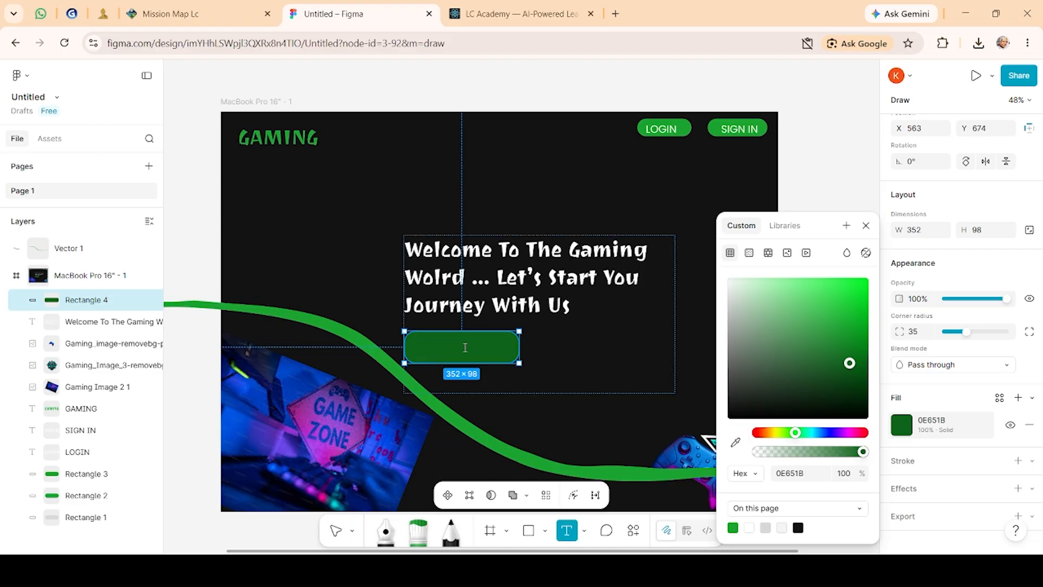
left_click_drag(425, 350, 492, 352)
left_click(493, 352)
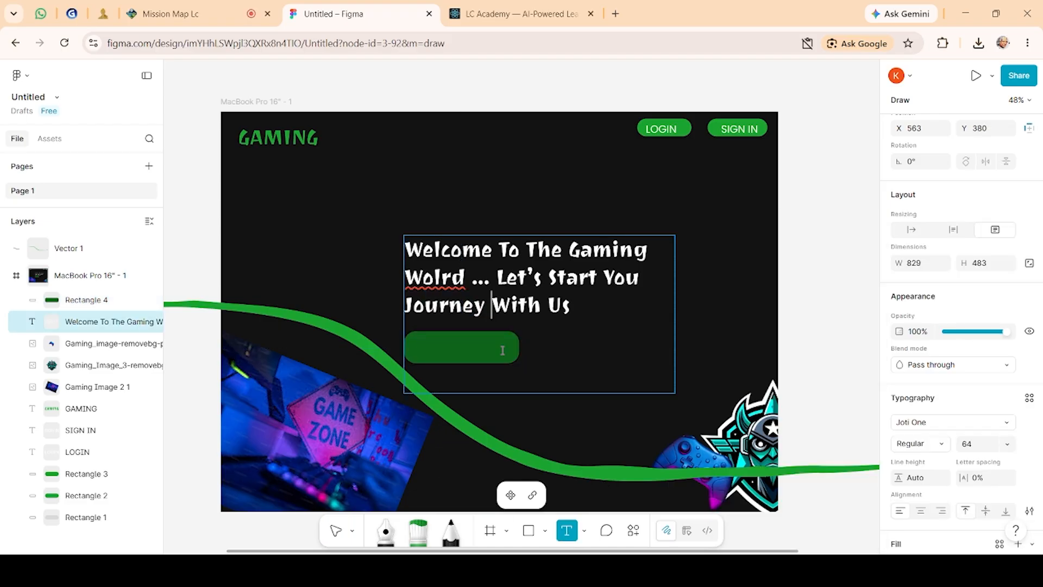
left_click(424, 340)
left_click_drag(424, 340, 475, 348)
left_click(475, 347)
key("Escape")
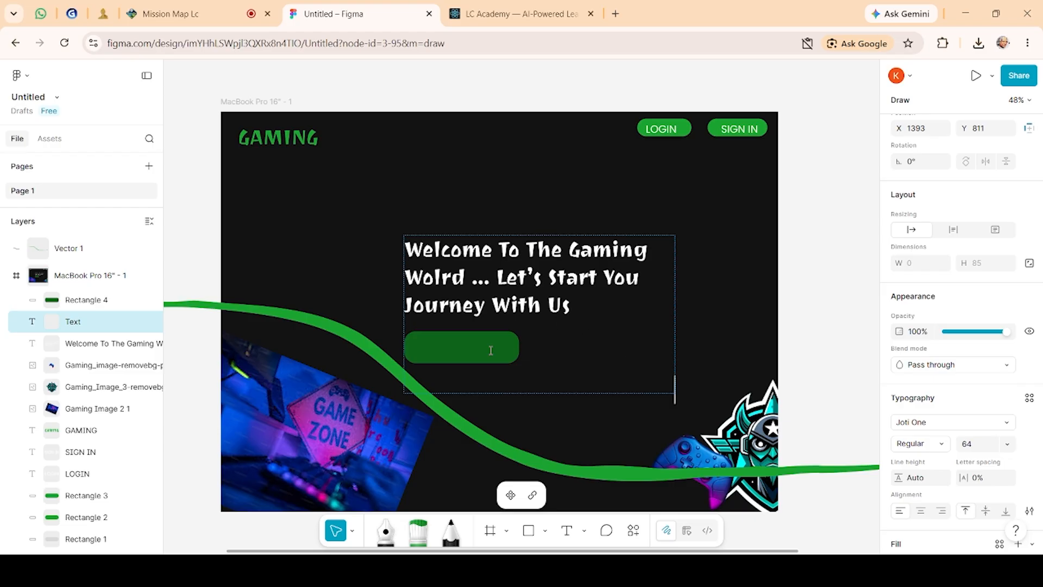
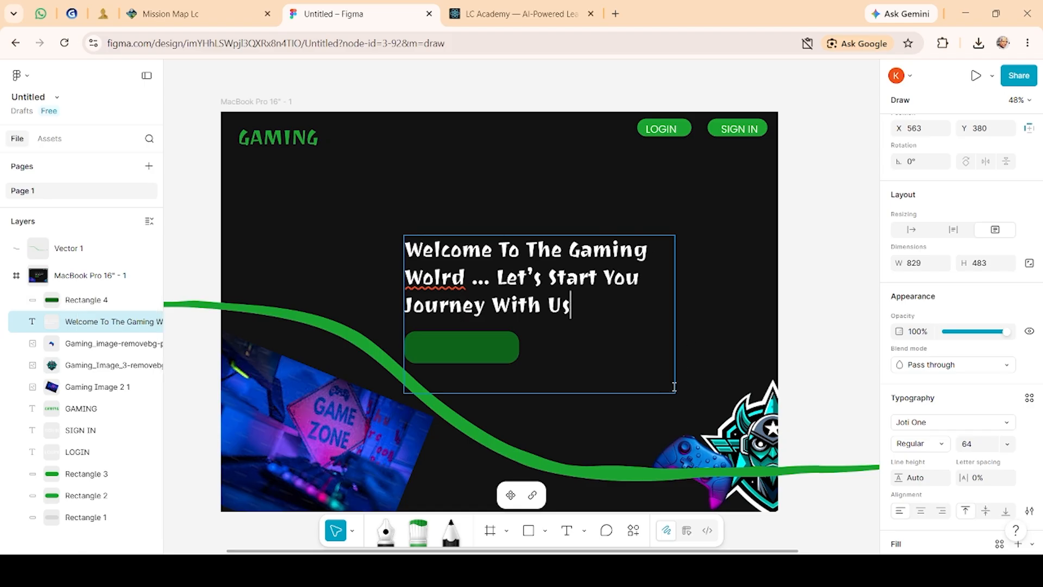
Step: Shrink the welcome headline's text box from its lower-left corner so it ends above the green button
key("ctrl+shift+Left")
left_click(498, 343)
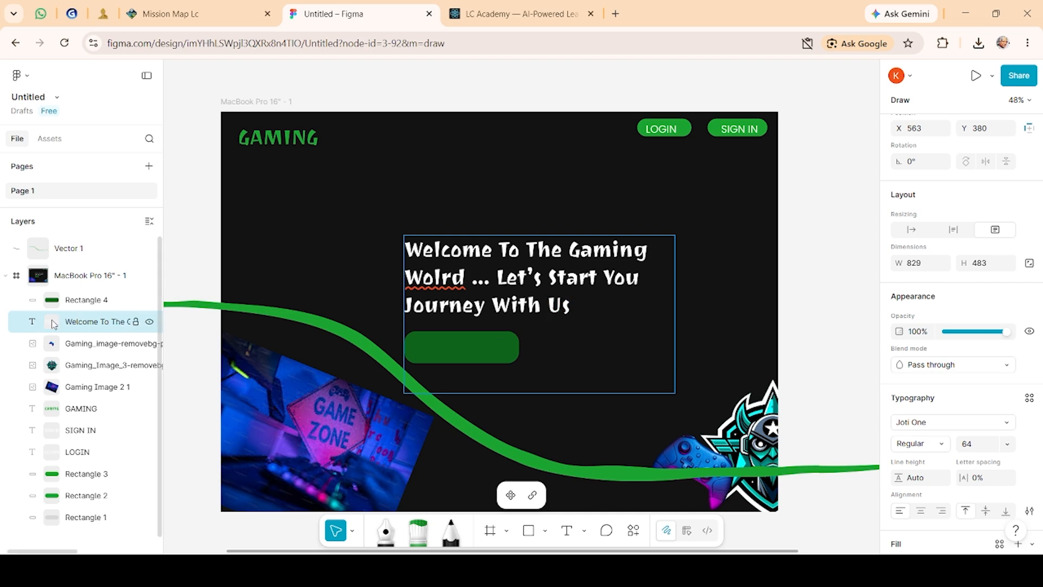
key("shift+2")
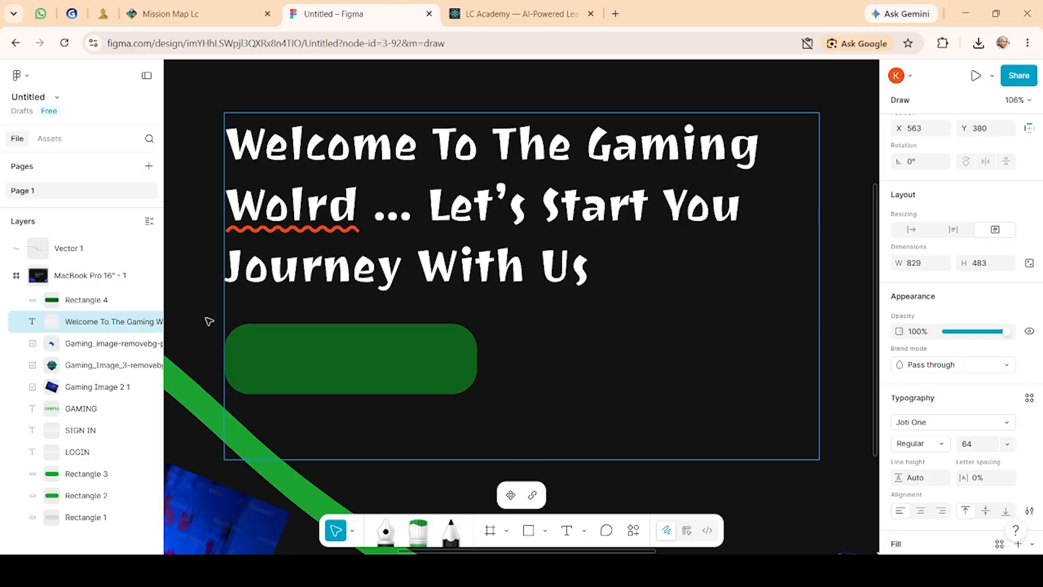
key("Escape")
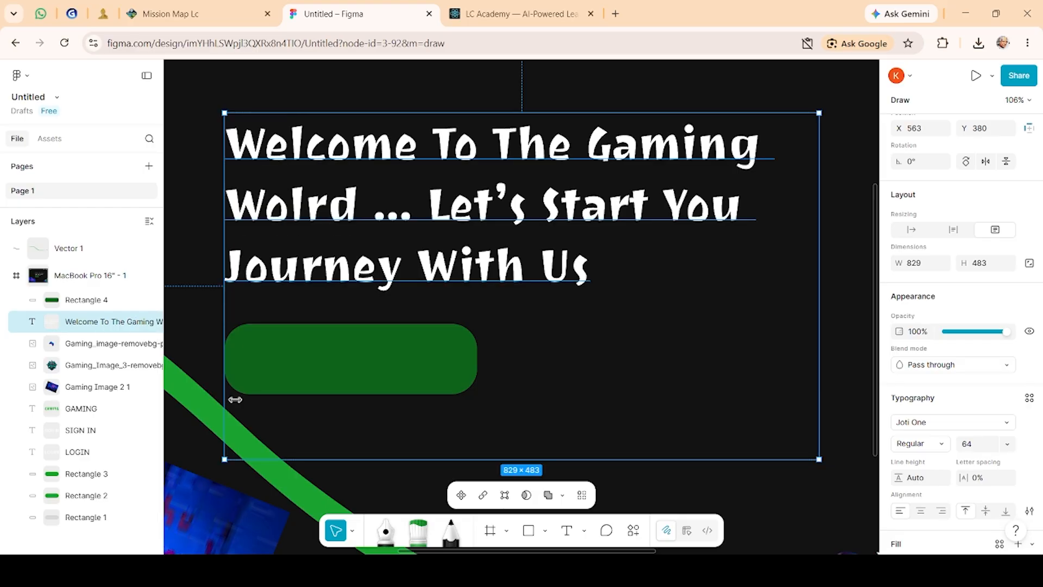
left_click_drag(226, 460, 236, 312)
left_click(514, 423)
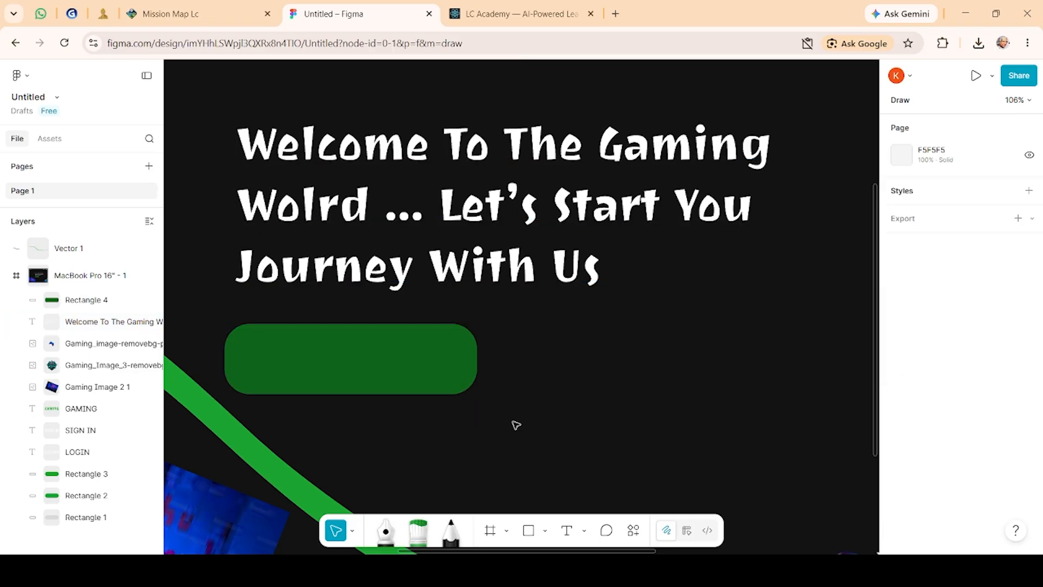
Step: Shift the welcome headline slightly left over the green button
scroll(373, 391, "down", 10)
scroll(373, 392, "up", 3)
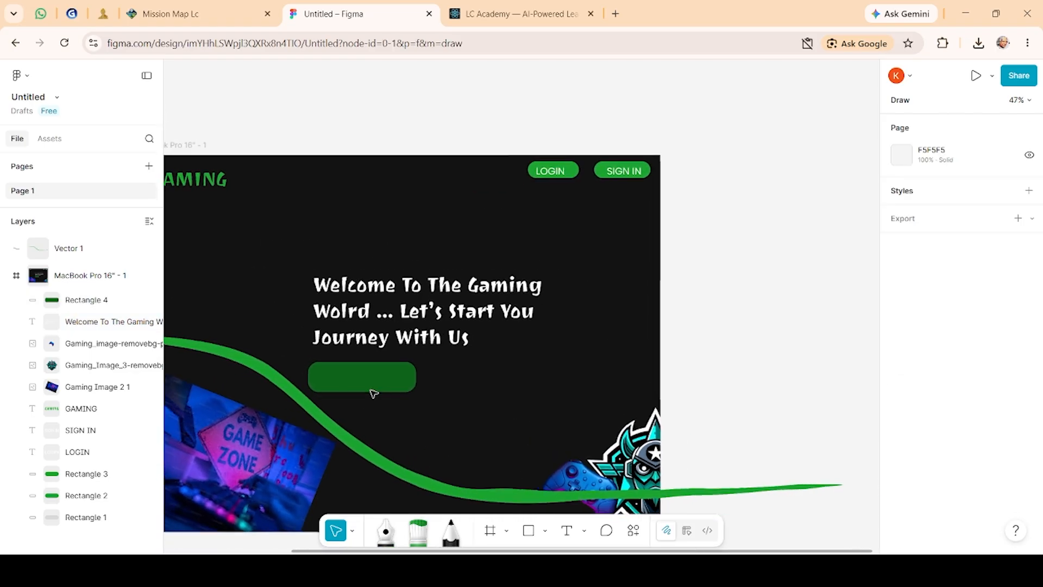
left_click_drag(372, 334, 336, 340)
left_click(614, 389)
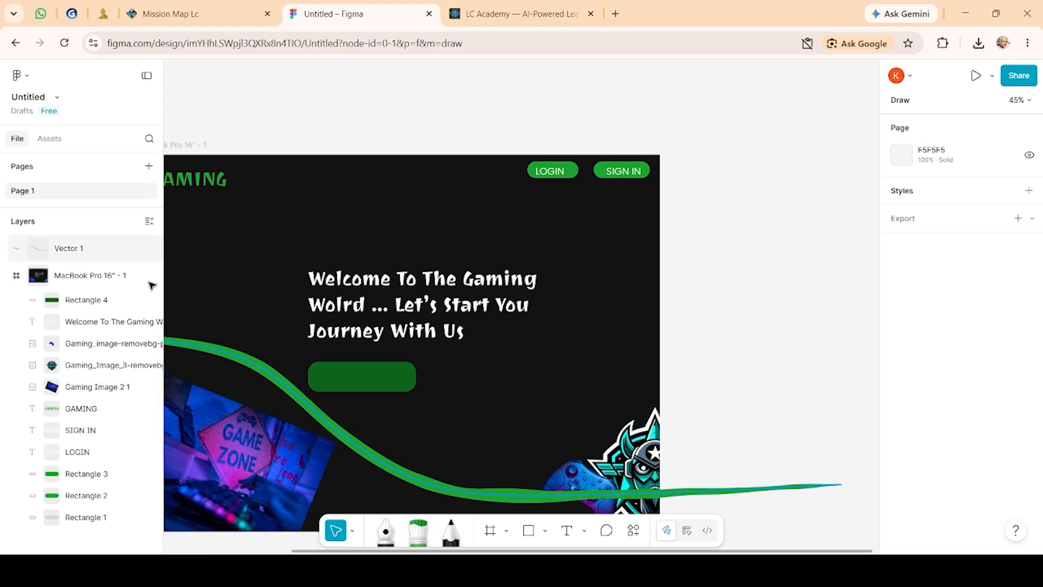
double_click(84, 275)
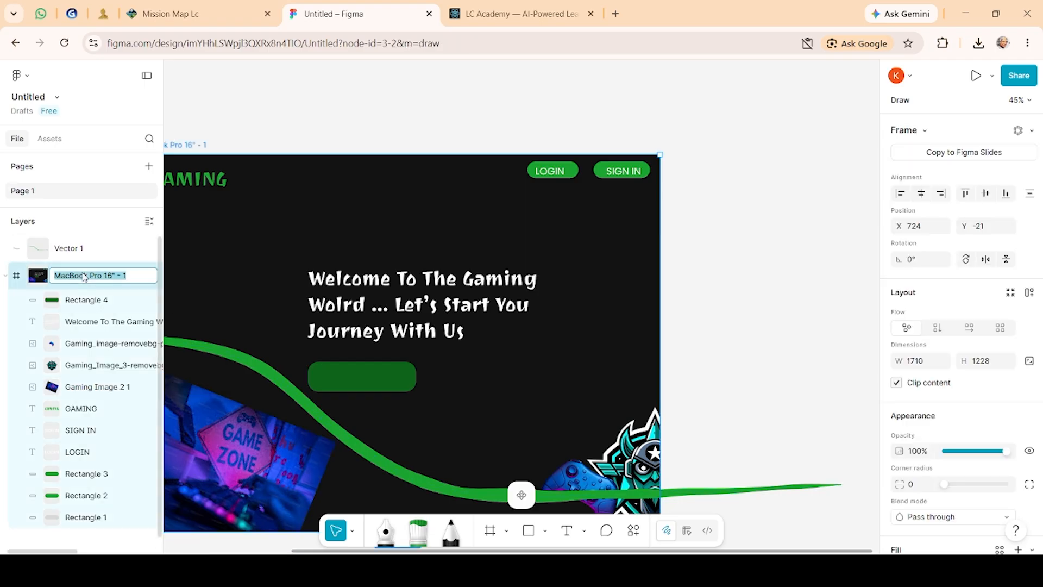
left_click(124, 275)
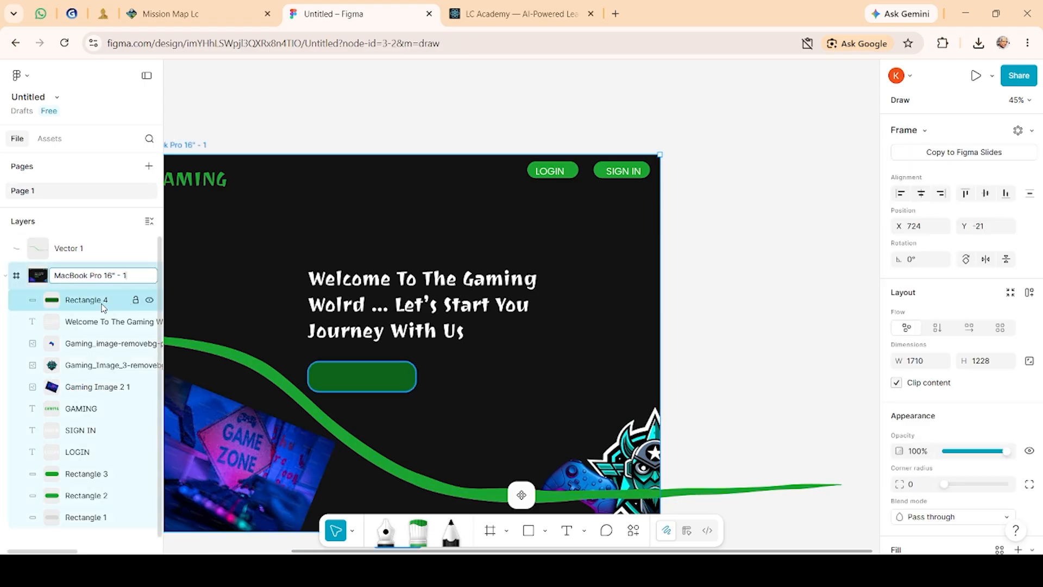
key("ctrl+a")
double_click(35, 276)
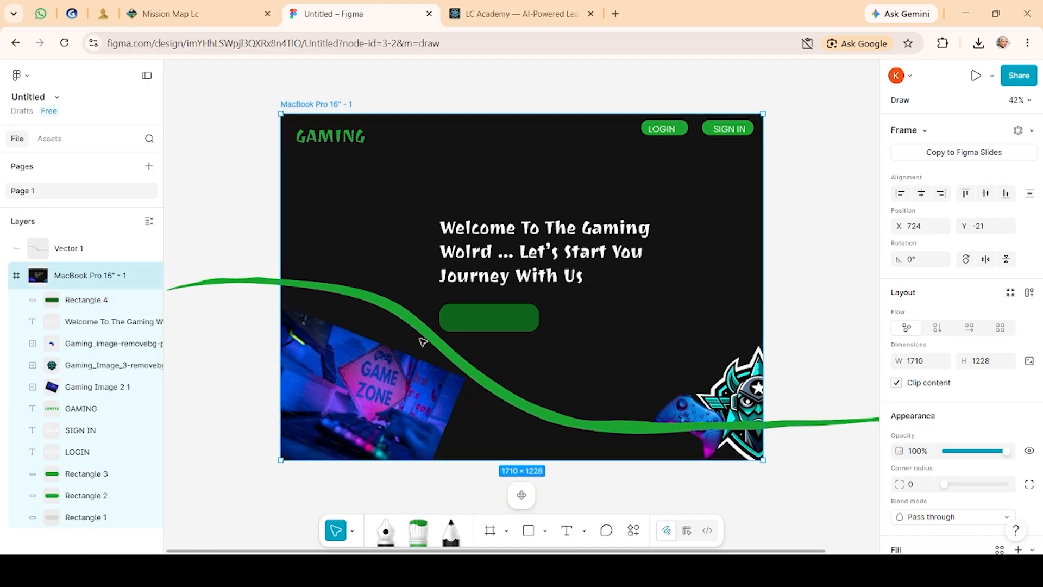
Step: Draw a text box inside the green button rectangle and enter the label "Get Start"
left_click(466, 315)
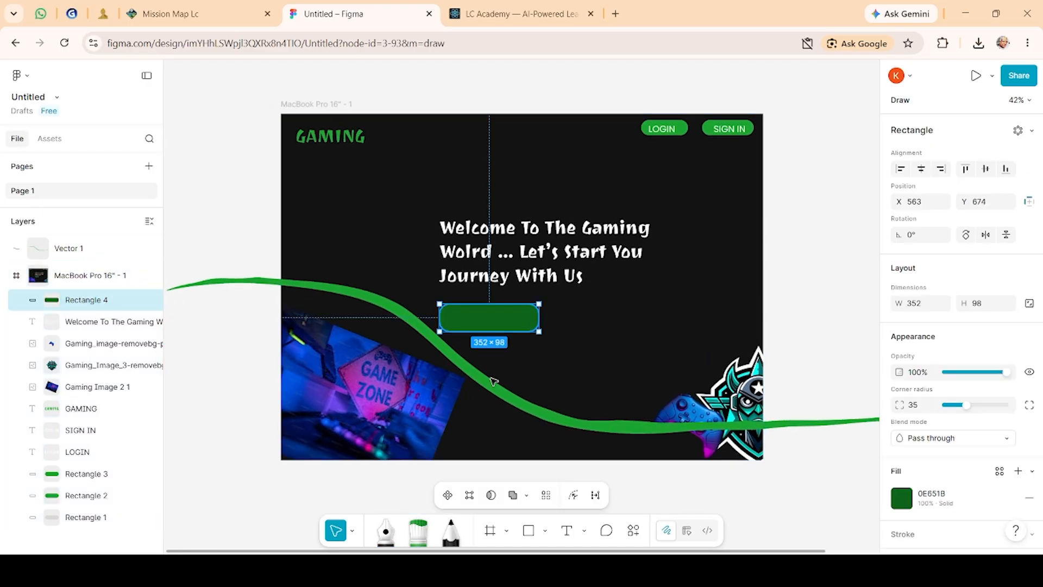
left_click(571, 535)
left_click_drag(454, 311, 521, 323)
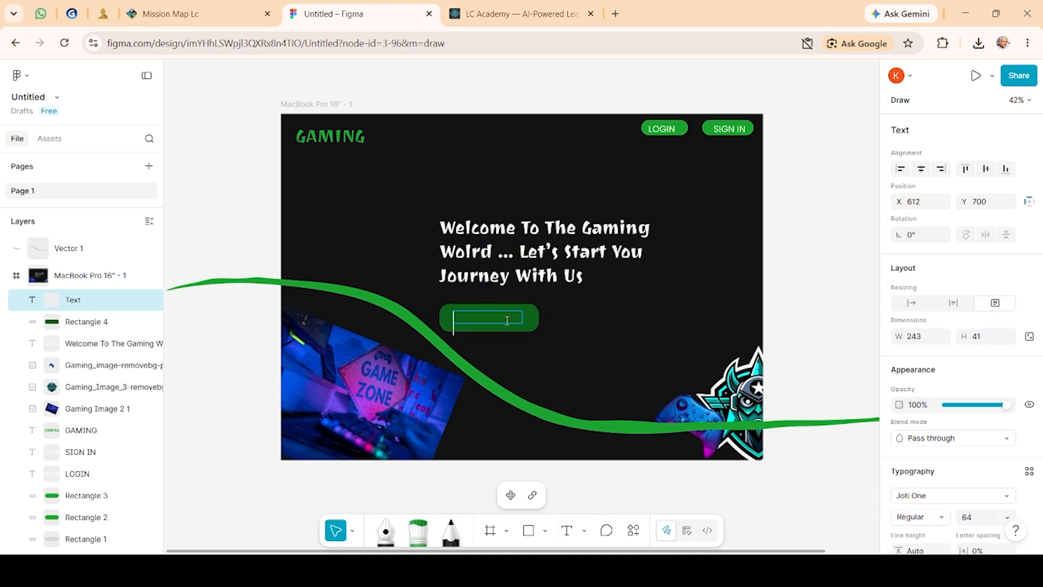
type("Get Start")
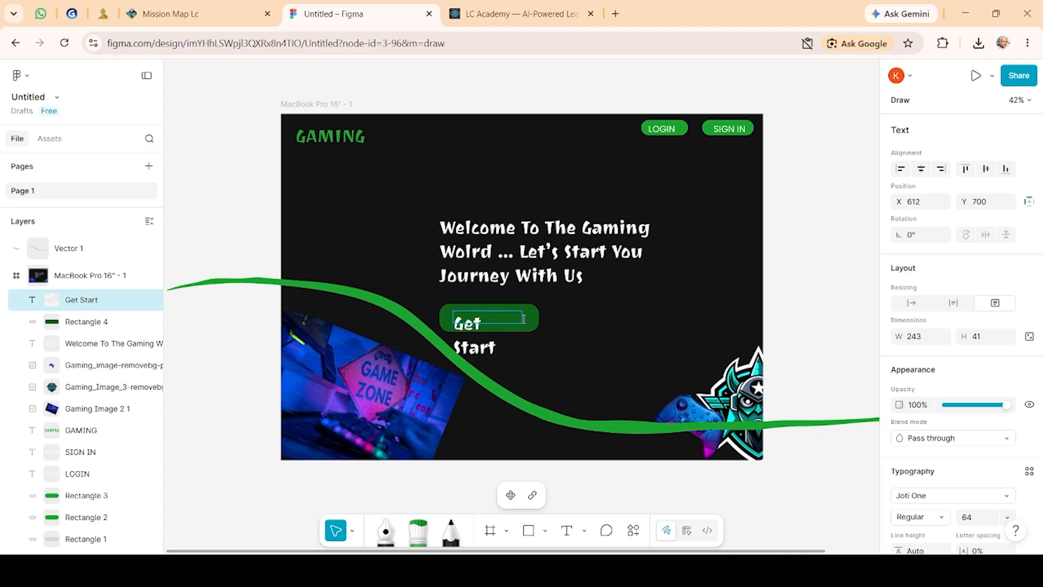
Step: Widen the Get Start text box so the label fits on one line
mouse_move(522, 318)
left_mouse_down()
mouse_move(526, 353)
mouse_move(524, 331)
mouse_move(534, 356)
mouse_move(548, 349)
mouse_move(507, 327)
left_mouse_up()
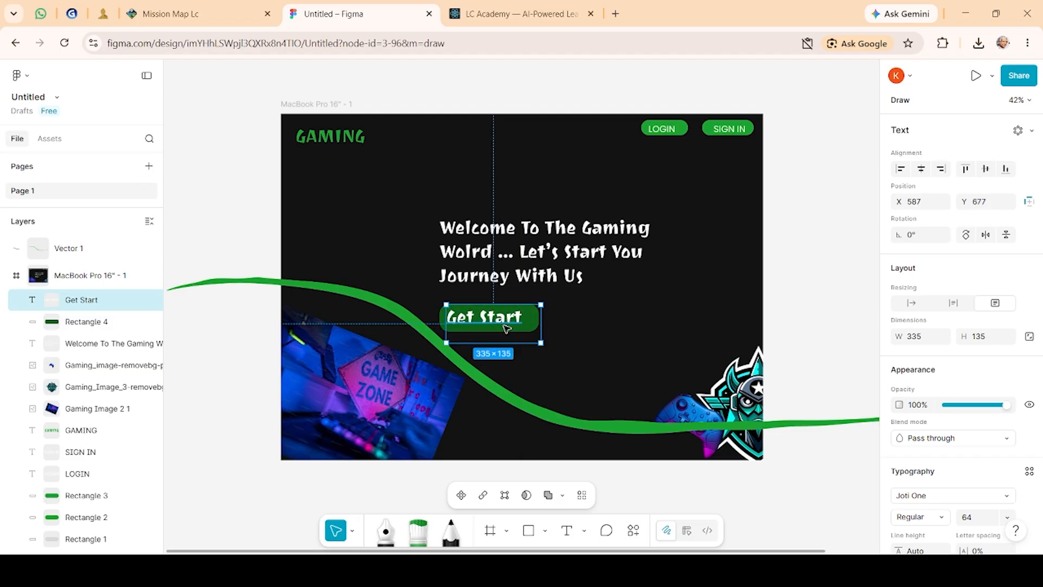
left_click(531, 318)
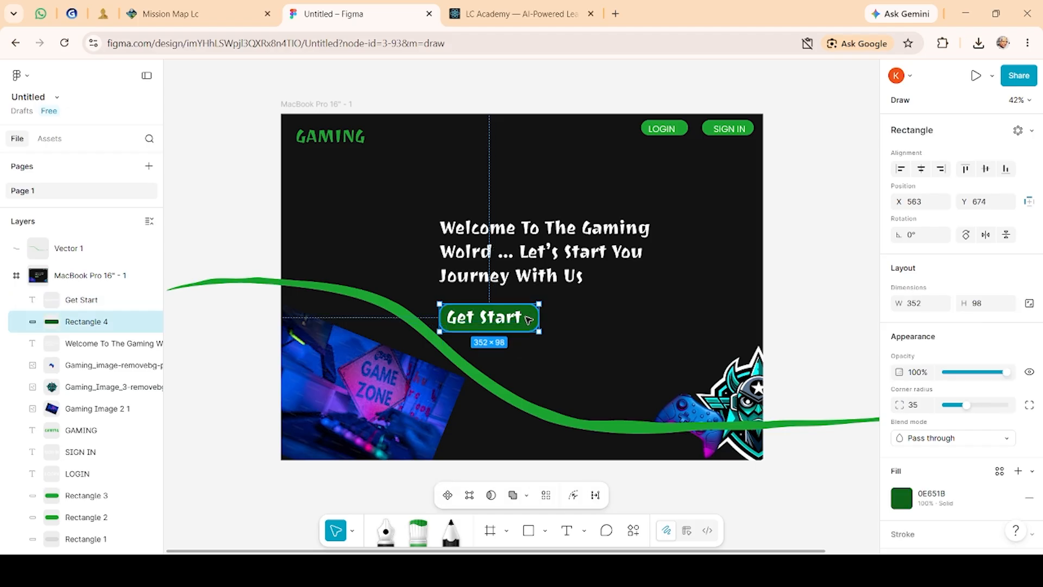
left_click(526, 319)
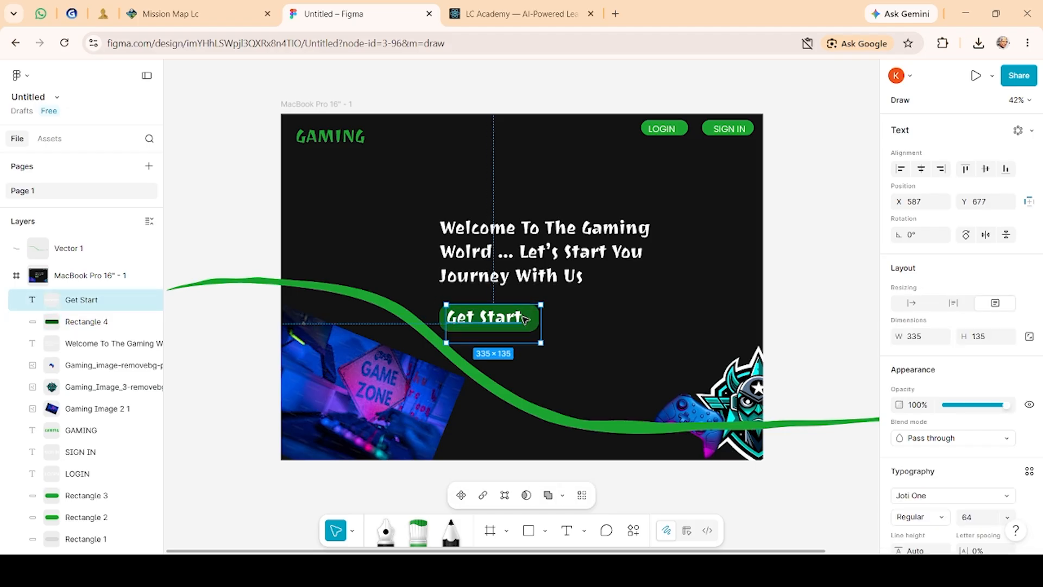
Step: Append an arrow "->" to the end of the Get Start label
double_click(524, 318)
left_click(523, 317)
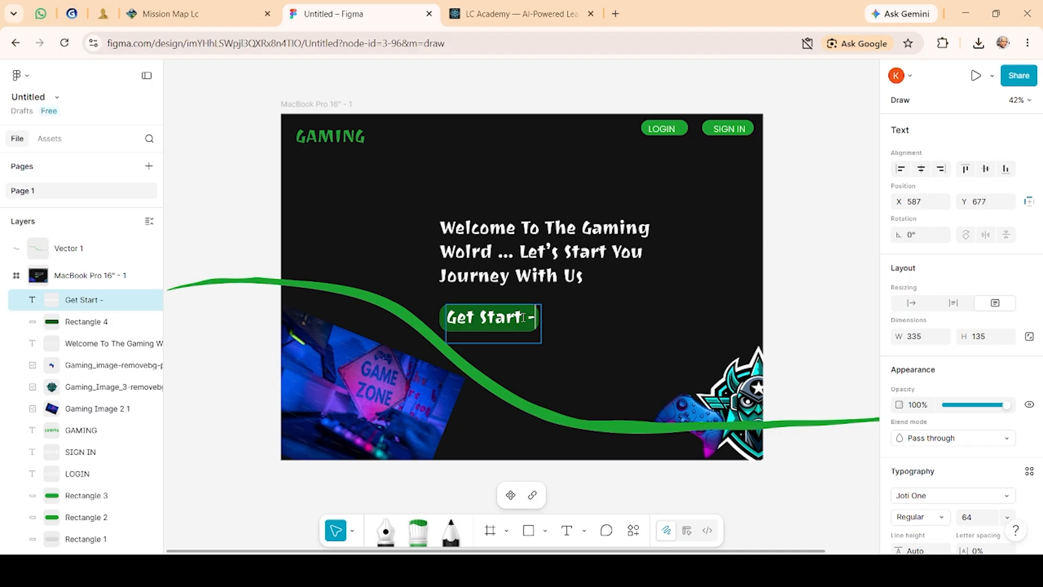
type("->")
key("Escape")
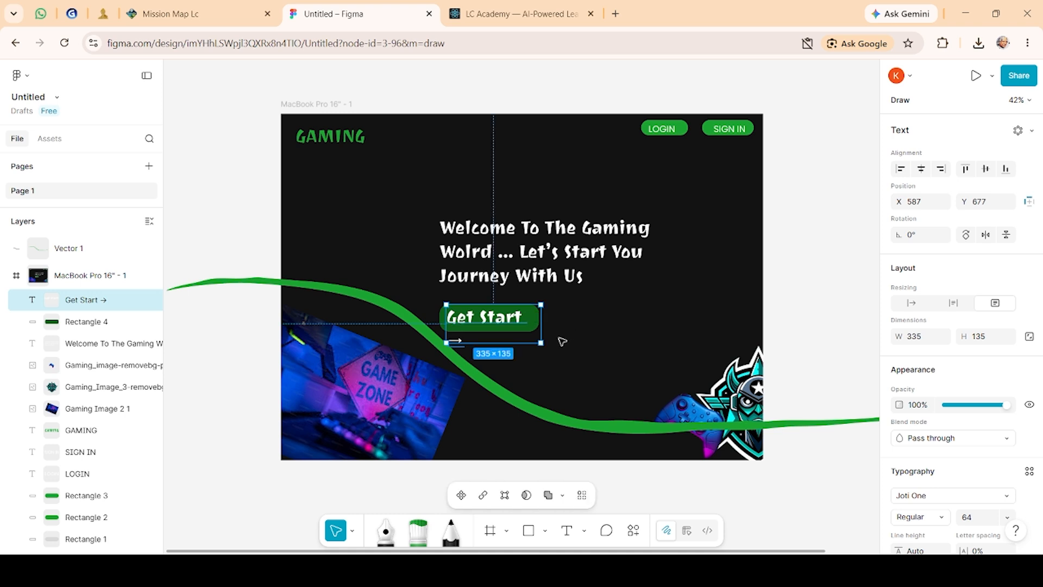
Step: Resize the Get Start text box and set its font size to 48
left_click_drag(455, 340, 527, 321)
double_click(527, 321)
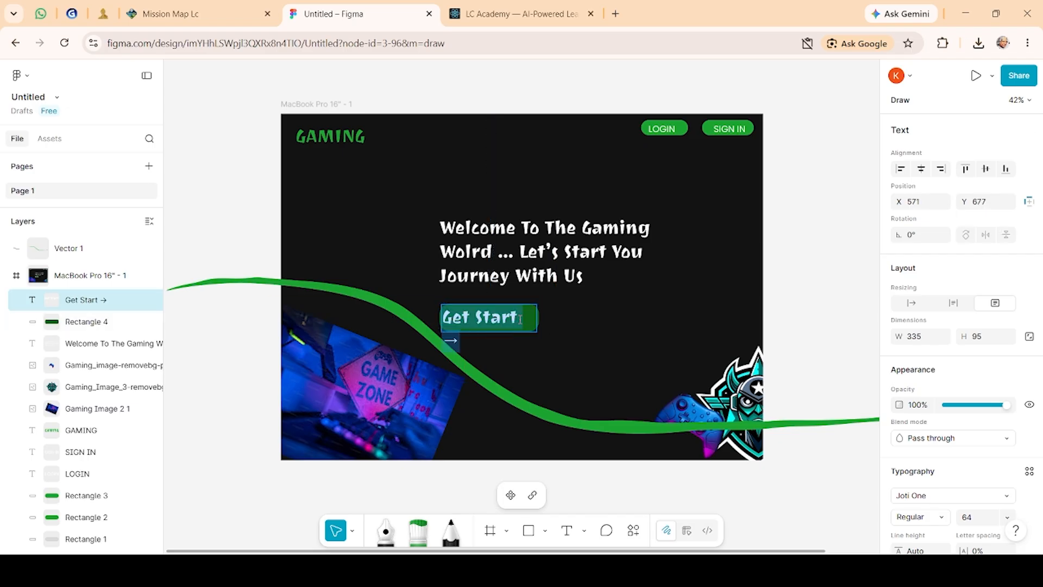
left_click(998, 518)
left_click(1005, 518)
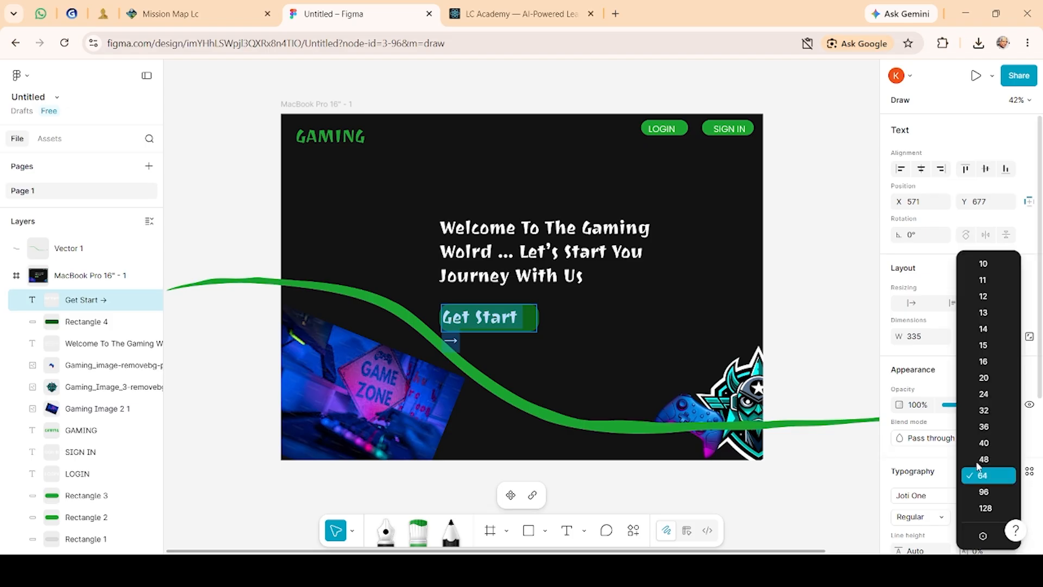
left_click(984, 460)
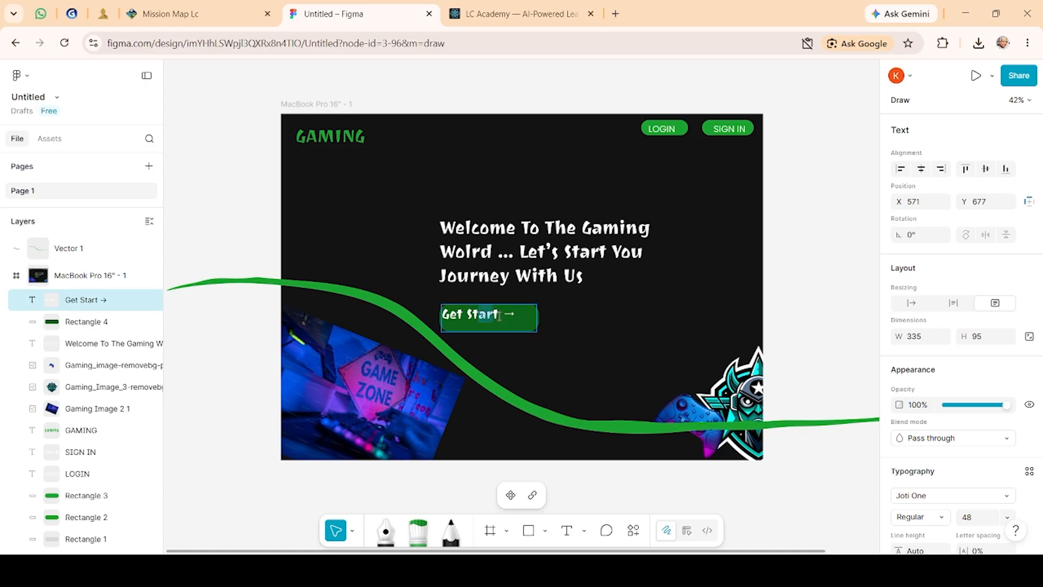
Step: Move the Get Start label so it sits centred on the green button
left_click(981, 522)
key("BackSpace")
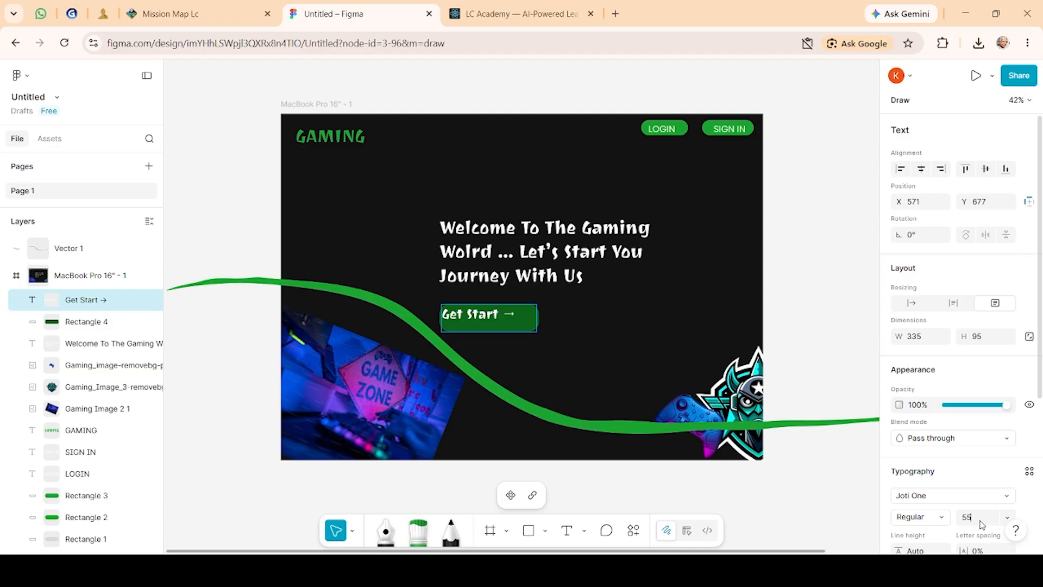
left_click(620, 362)
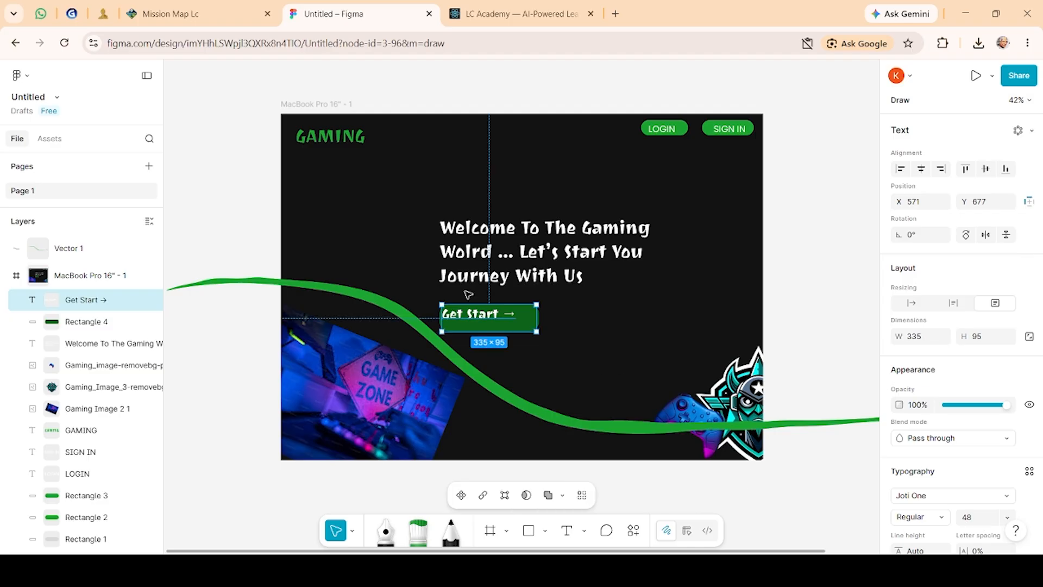
left_click_drag(479, 318, 489, 322)
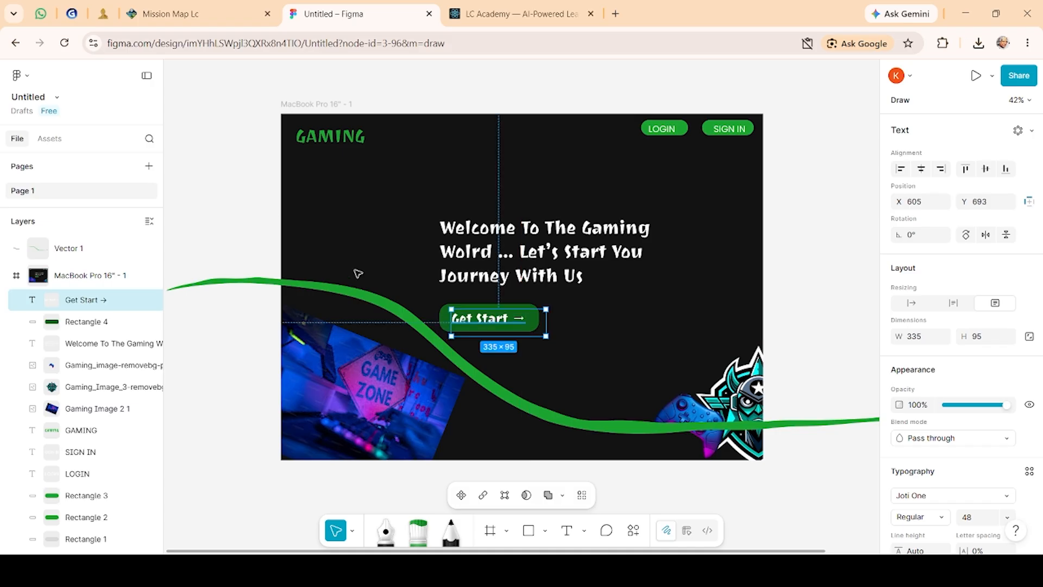
left_click(253, 208)
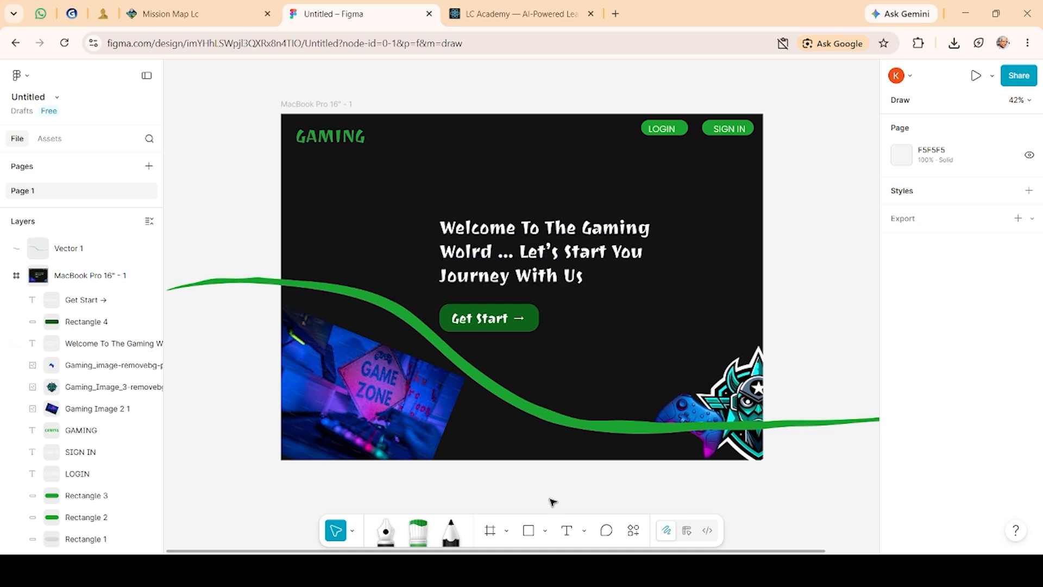
Step: Switch to the Gamma presentation tab showing the Website UI lesson slides
left_click(72, 13)
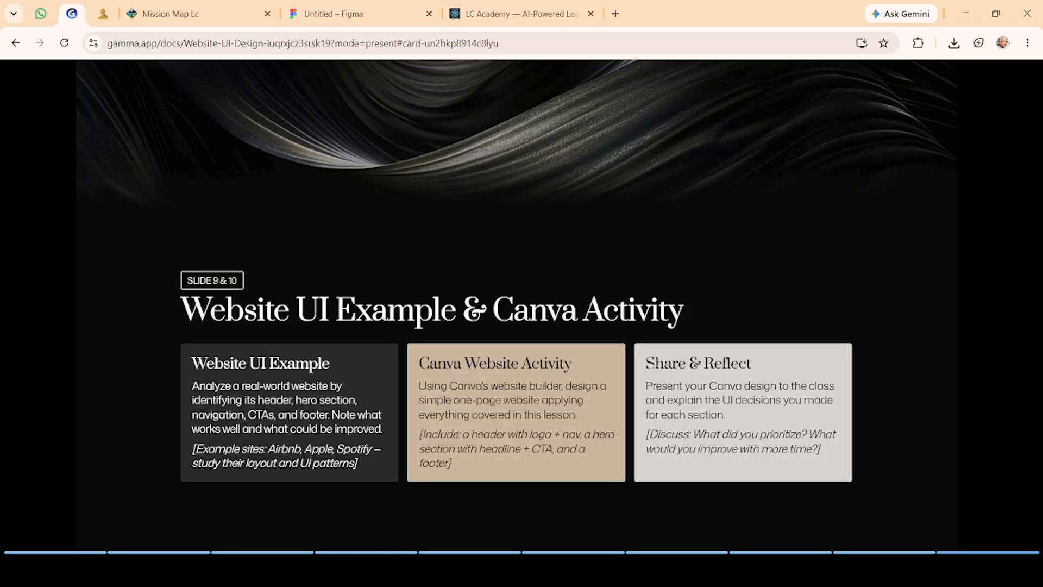